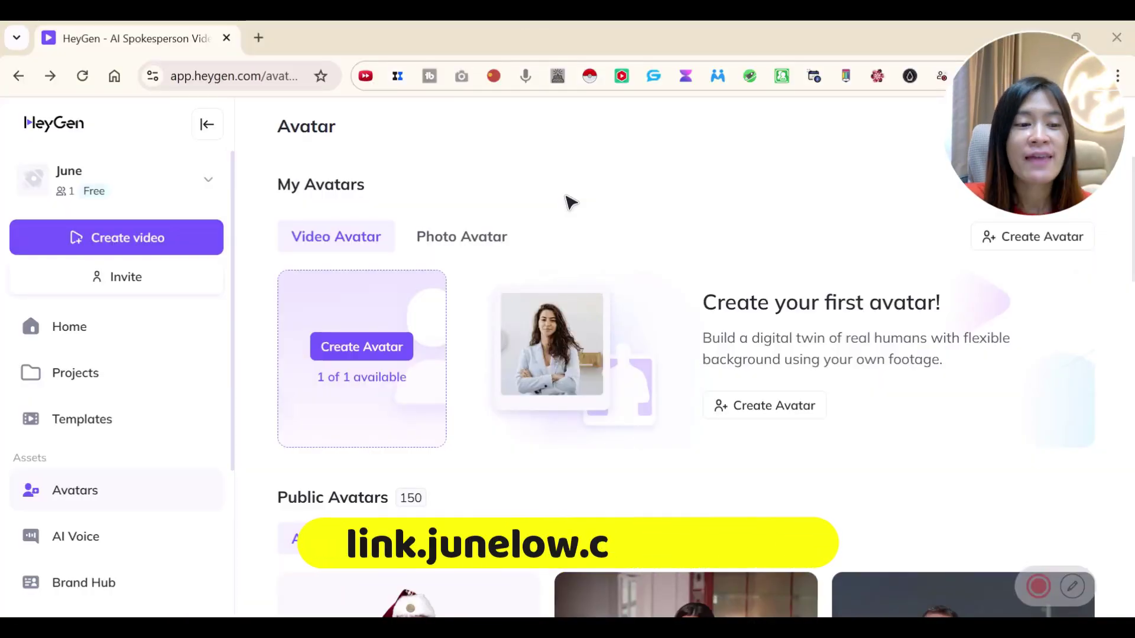
# Step: Switch My Avatars to Photo Avatar and browse the ten photo avatars, e.g. Jared, Maria, Sylvia
pyautogui.scroll(-3, 170, 400)
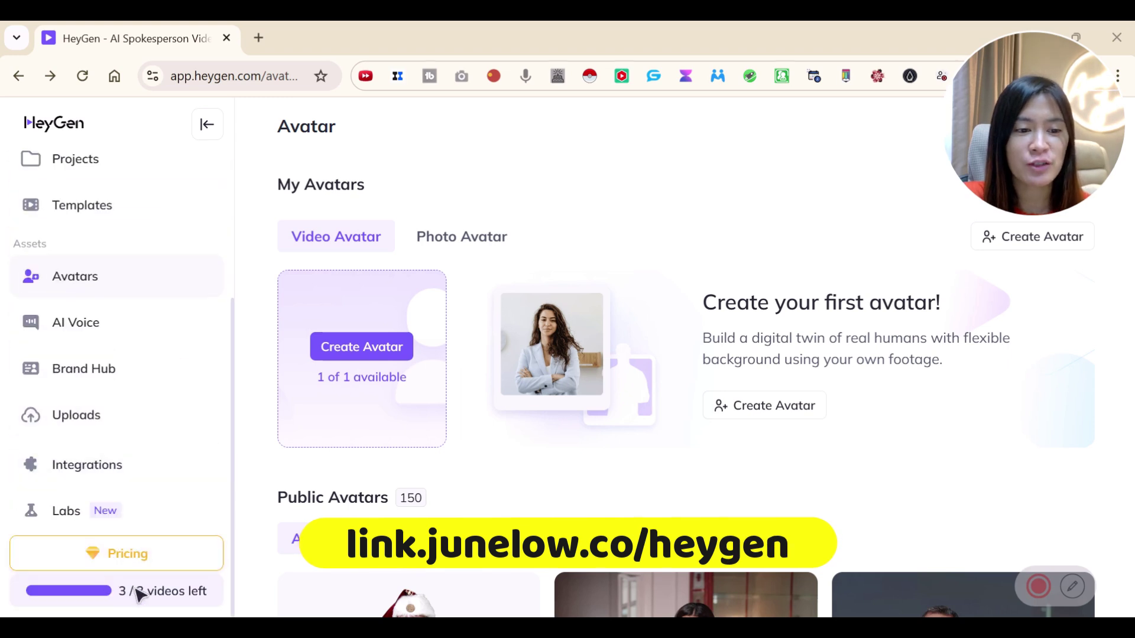
pyautogui.scroll(3, 140, 596)
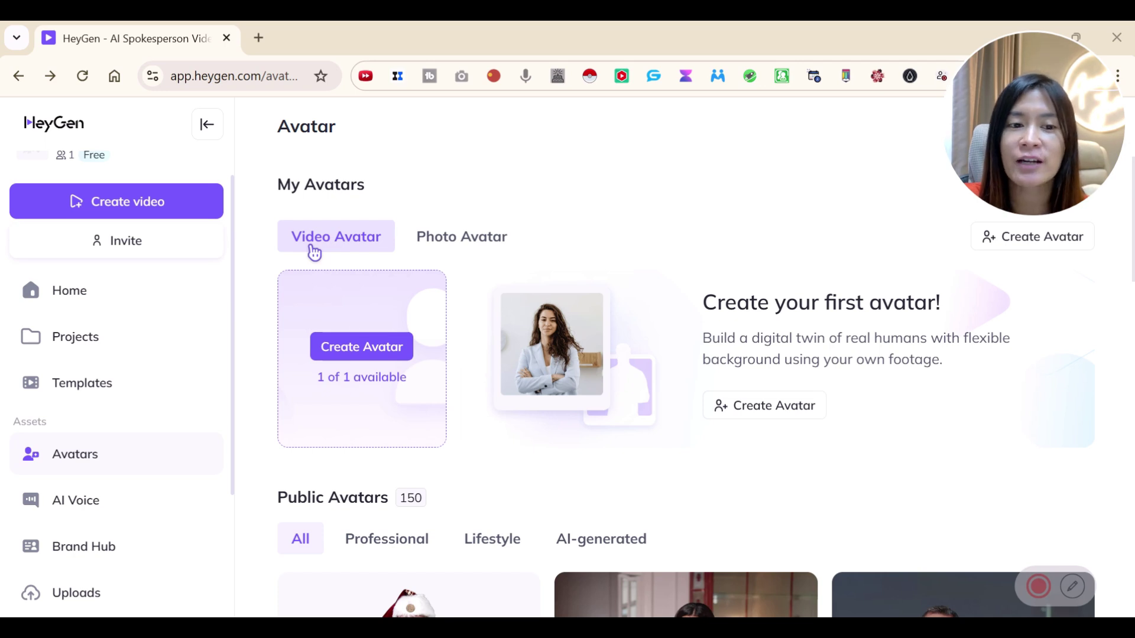
pyautogui.click(465, 254)
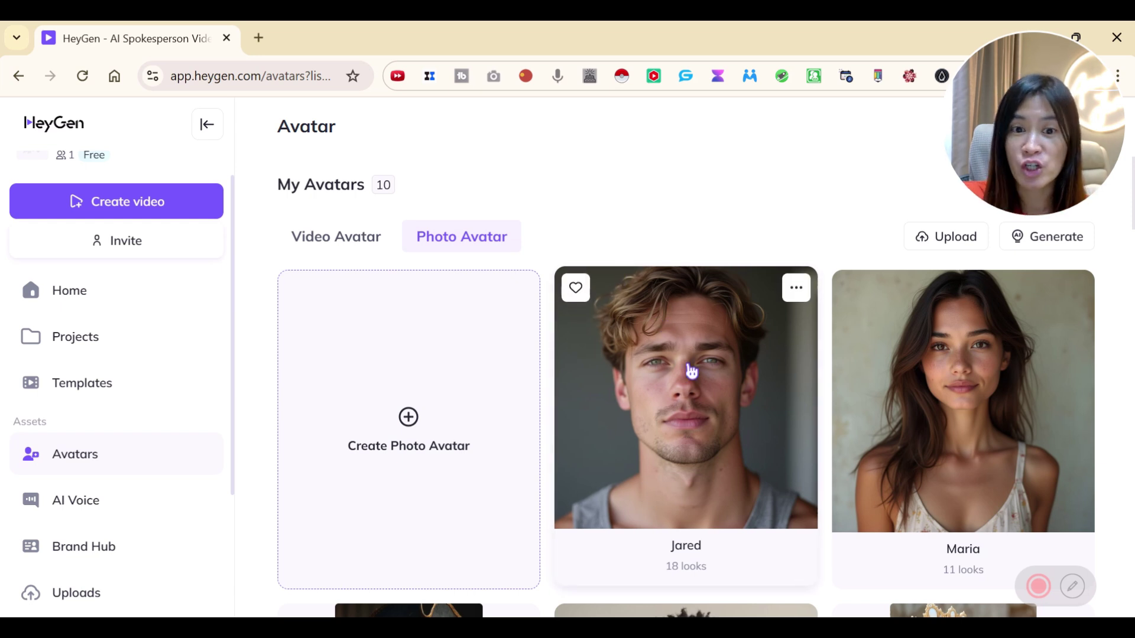
pyautogui.scroll(-10, 691, 372)
pyautogui.scroll(5, 767, 417)
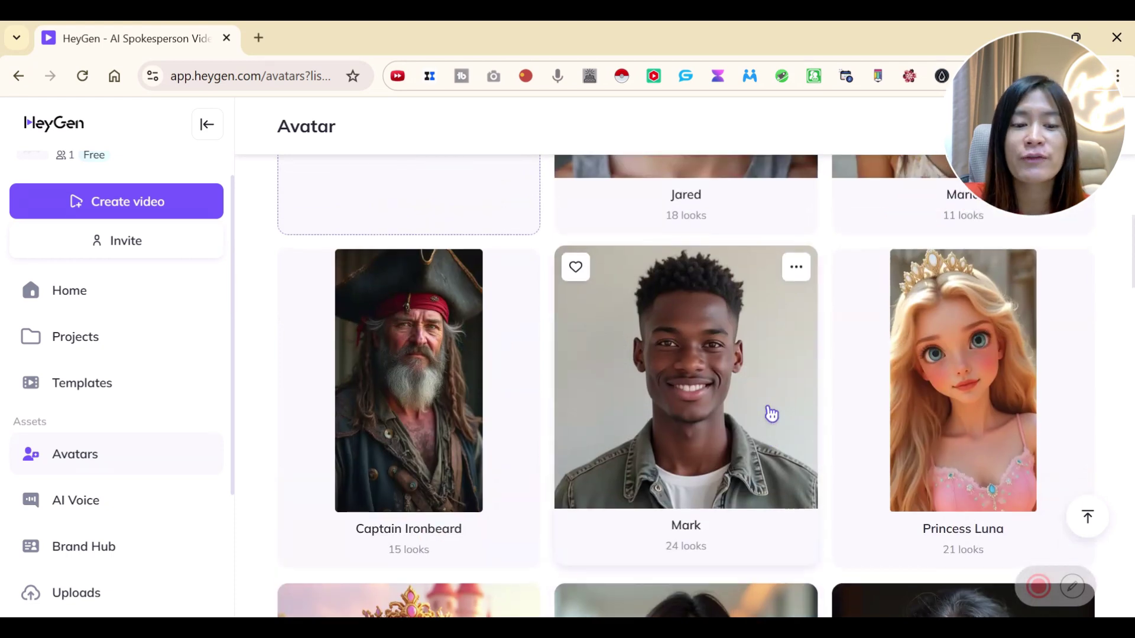
pyautogui.scroll(4, 770, 408)
pyautogui.scroll(-10, 739, 396)
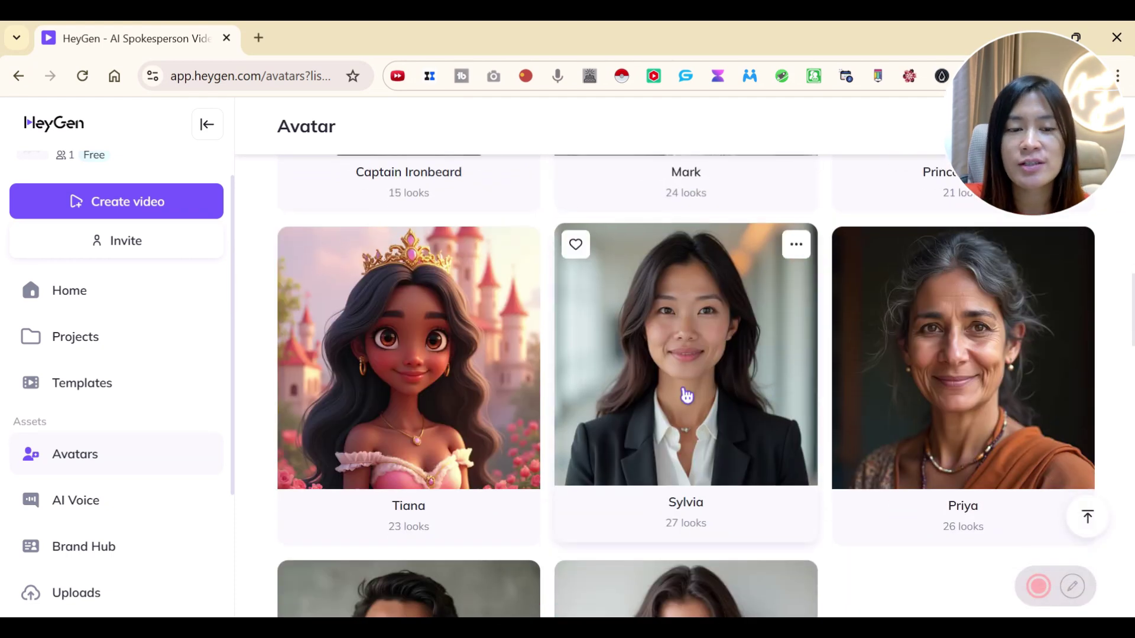
pyautogui.scroll(3, 692, 387)
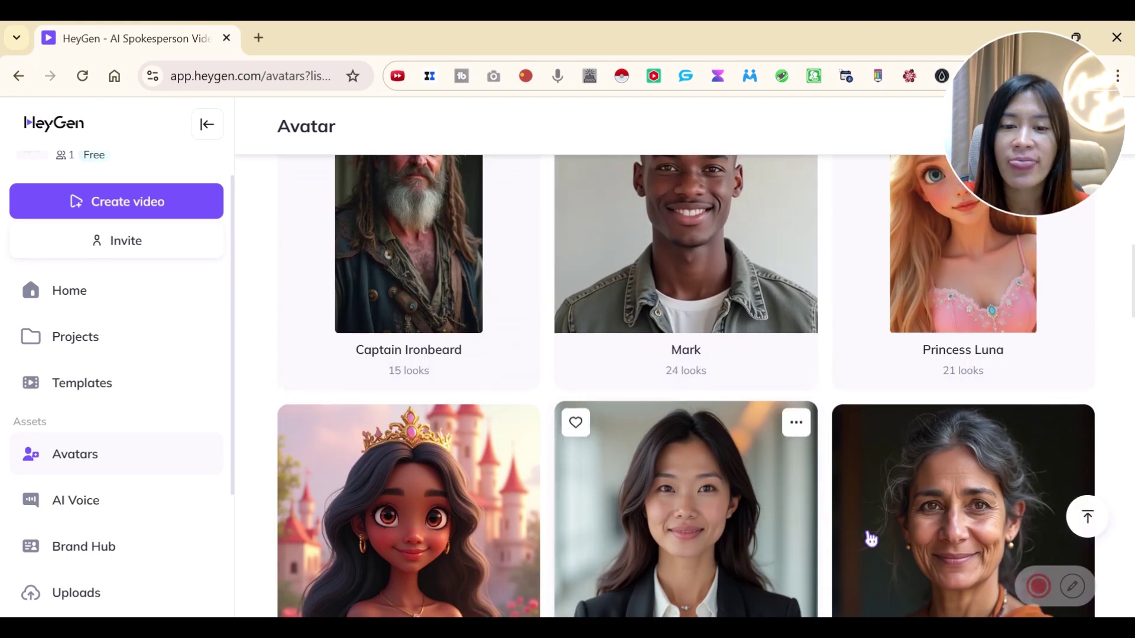
pyautogui.scroll(5, 790, 463)
pyautogui.scroll(4, 751, 440)
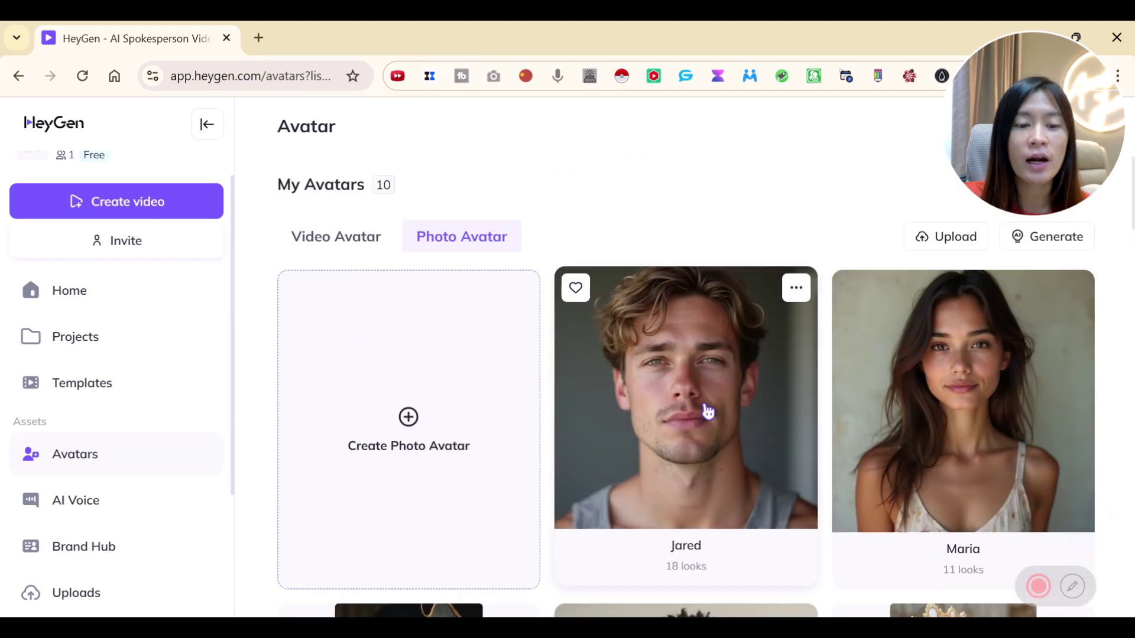
pyautogui.click(409, 417)
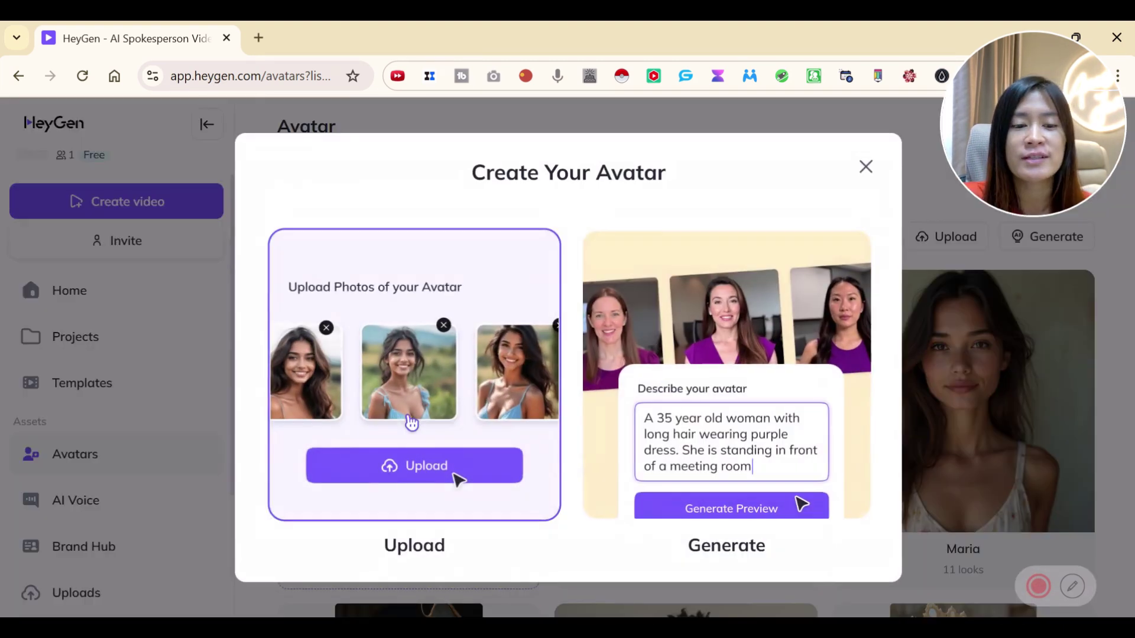
pyautogui.click(436, 468)
pyautogui.click(539, 381)
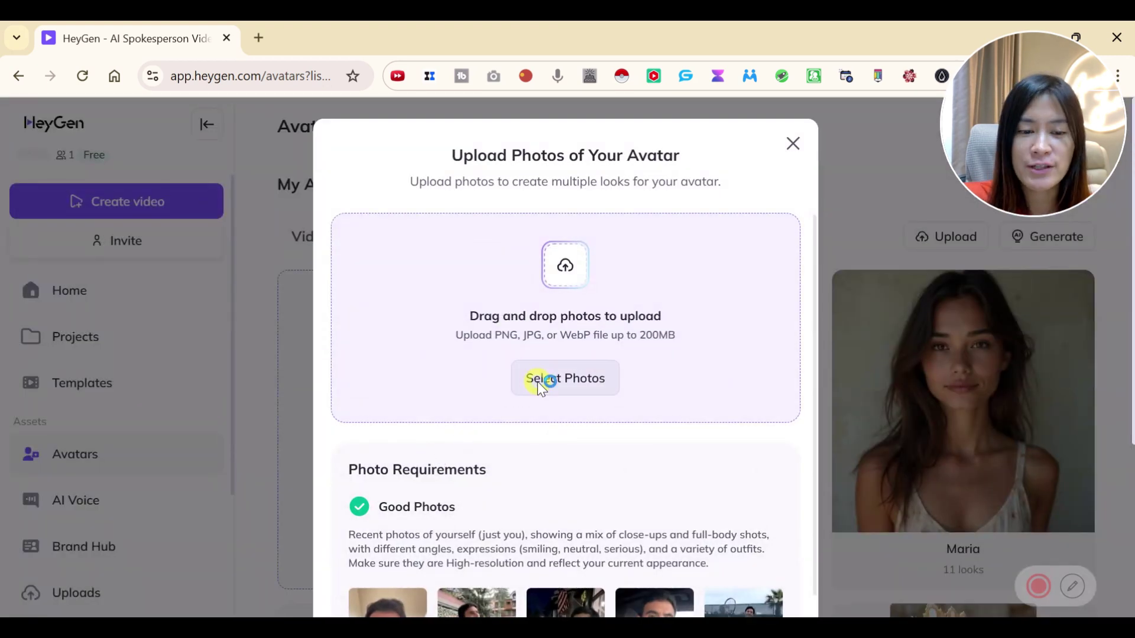
pyautogui.click(542, 381)
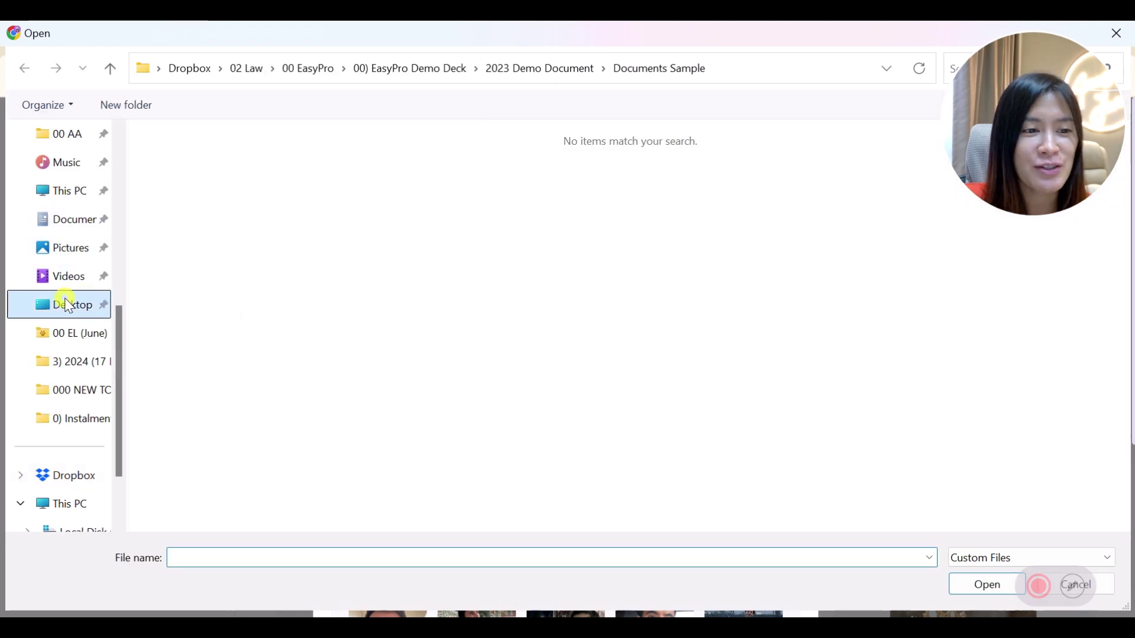
pyautogui.click(62, 305)
pyautogui.doubleClick(534, 170)
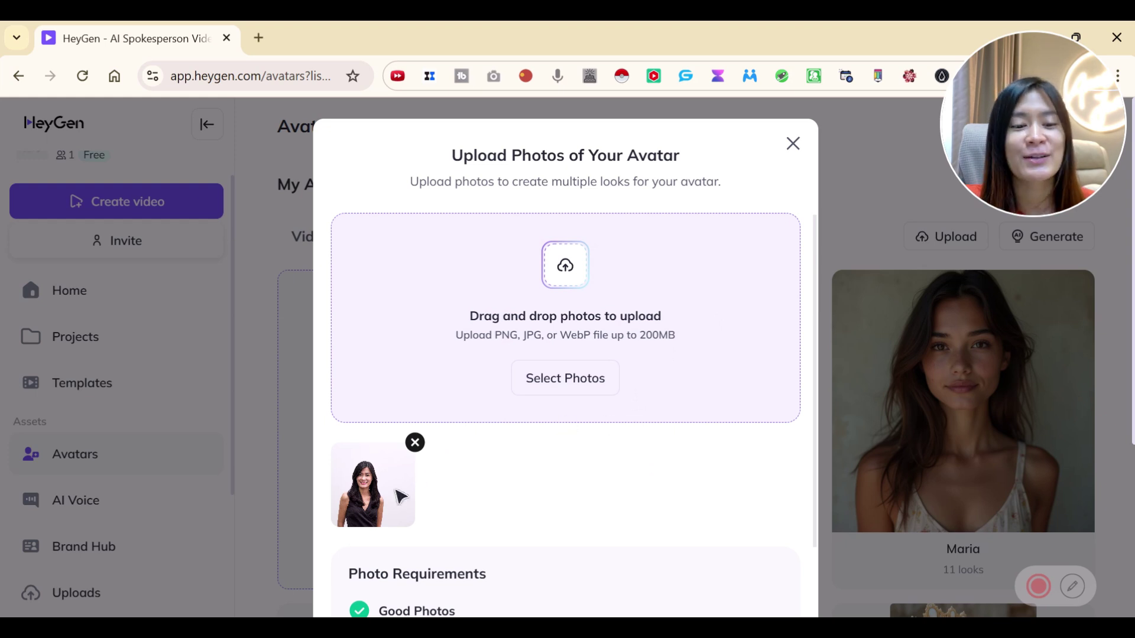
pyautogui.scroll(-5, 473, 388)
pyautogui.scroll(5, 415, 370)
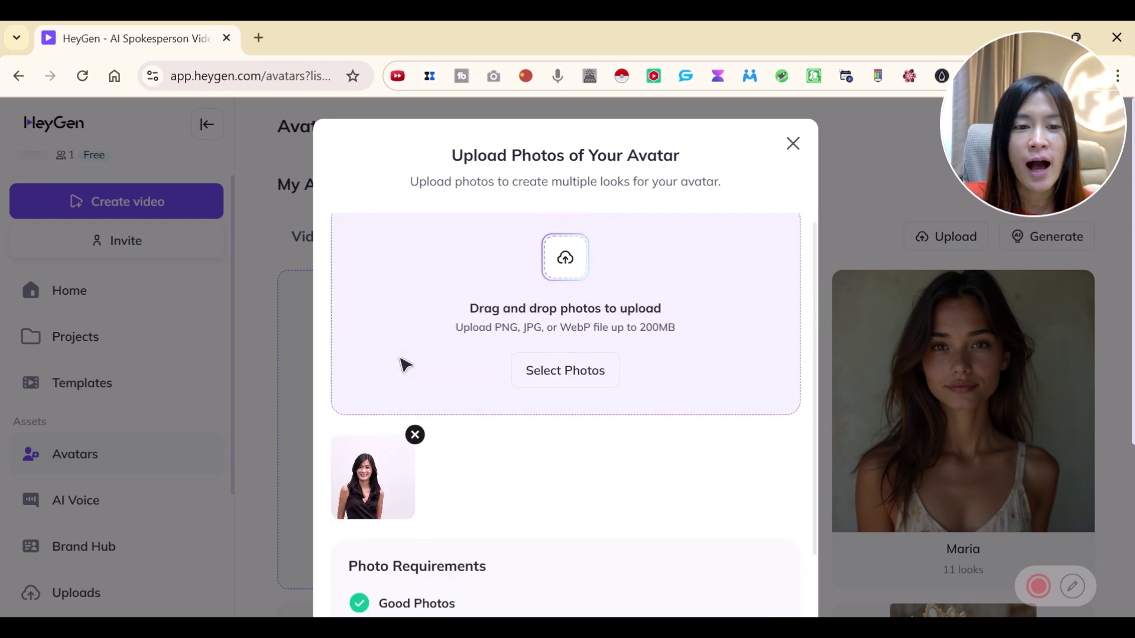
pyautogui.scroll(-8, 483, 408)
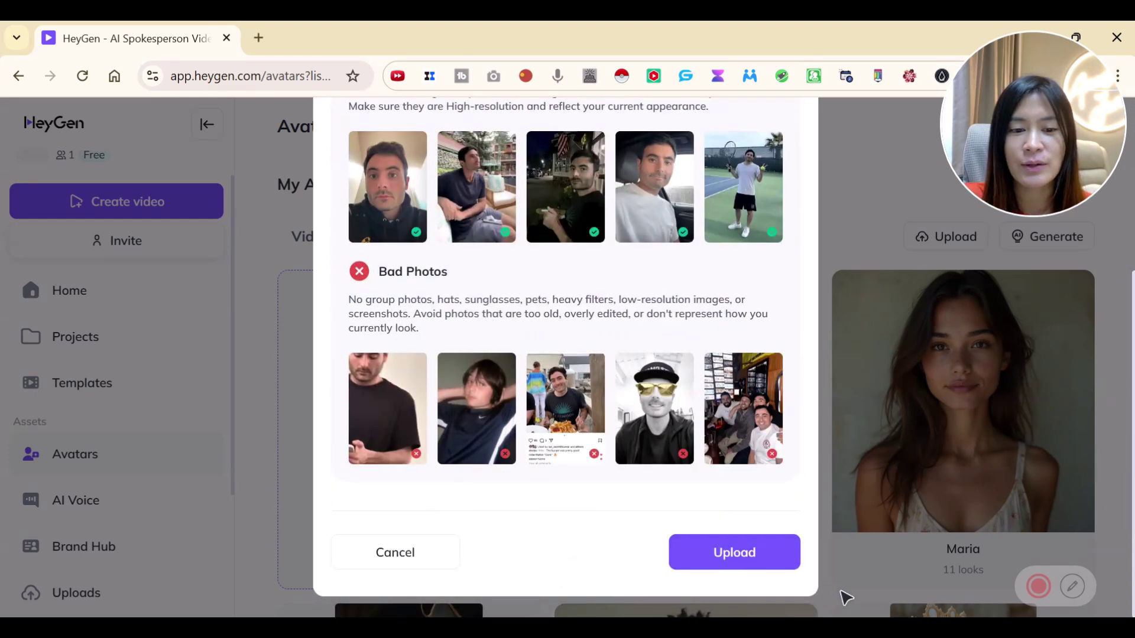
pyautogui.scroll(5, 742, 380)
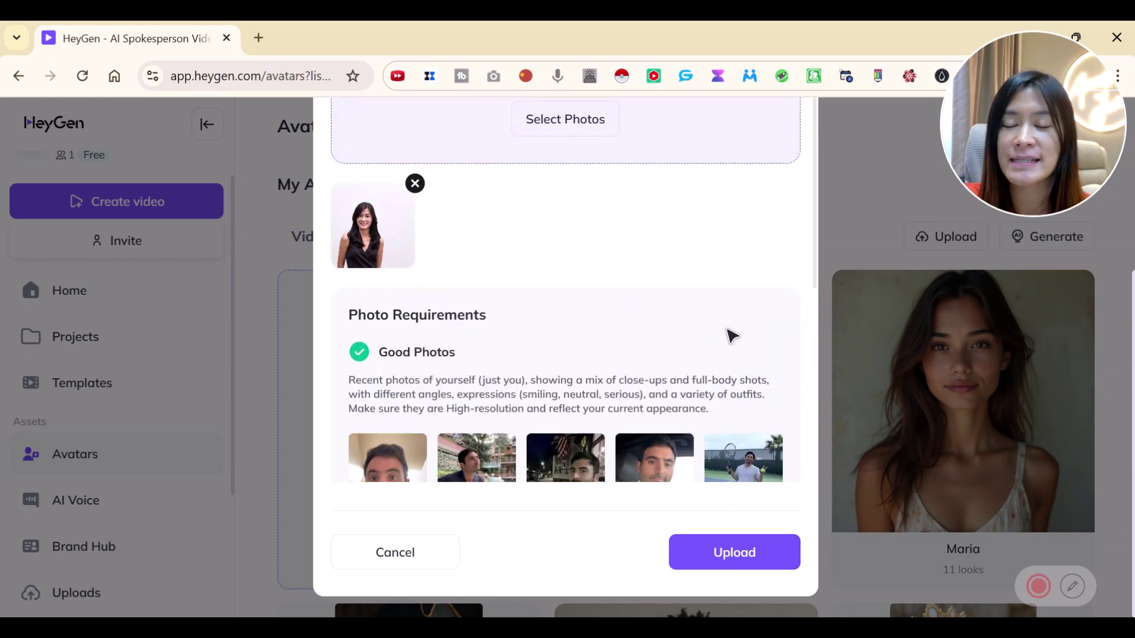
pyautogui.scroll(3, 730, 333)
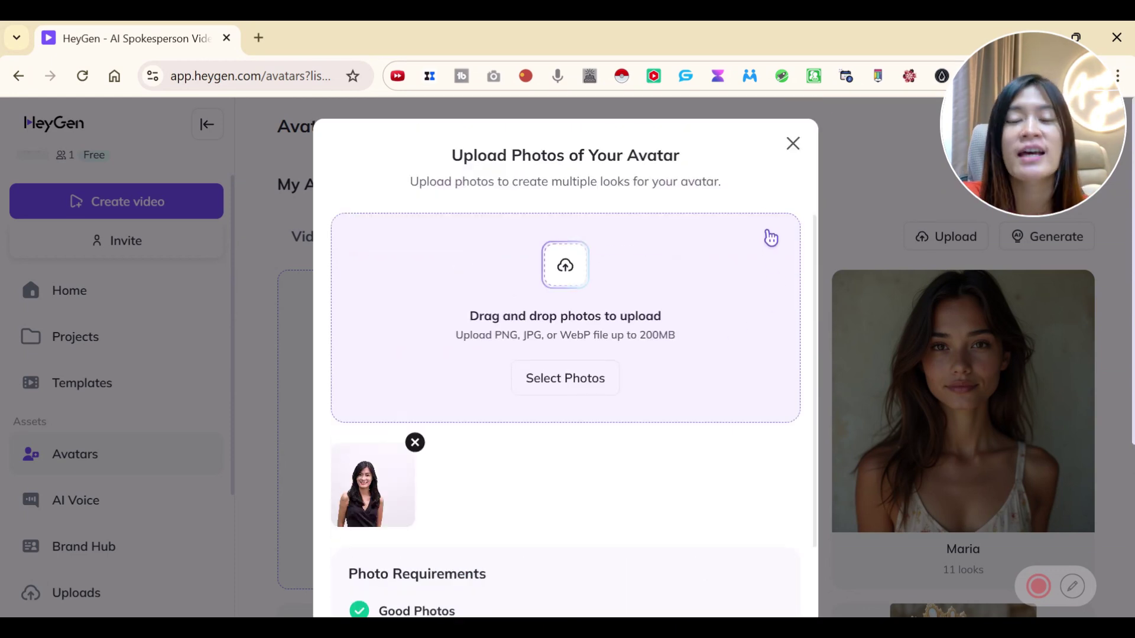
pyautogui.click(793, 144)
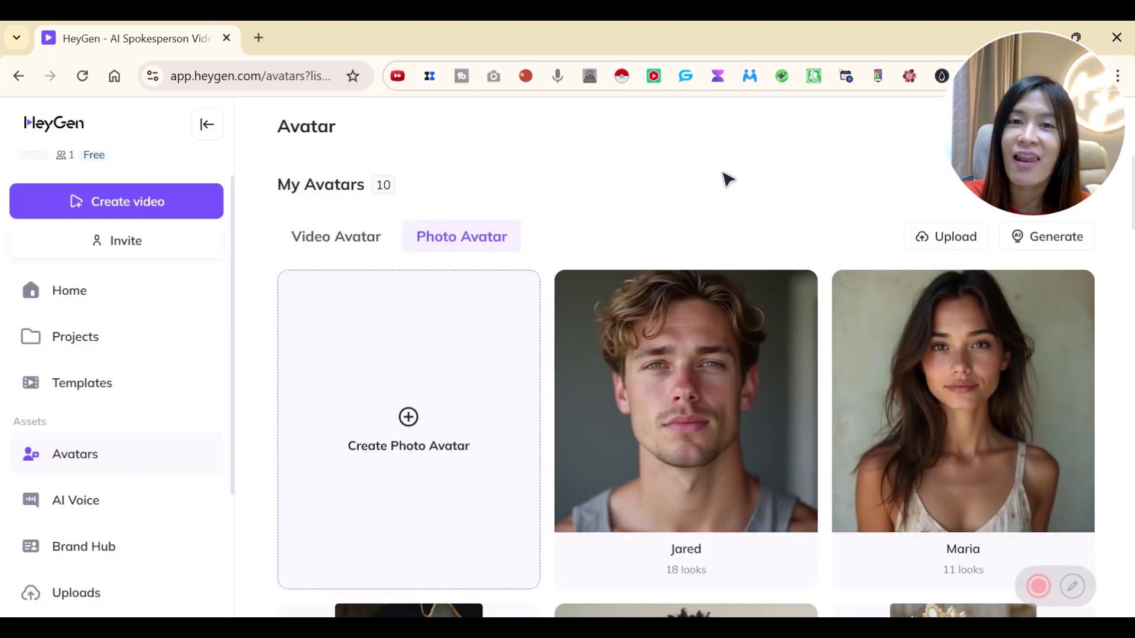
# Step: Return to the Video Avatar tab and scroll through the Public Avatars
pyautogui.click(324, 246)
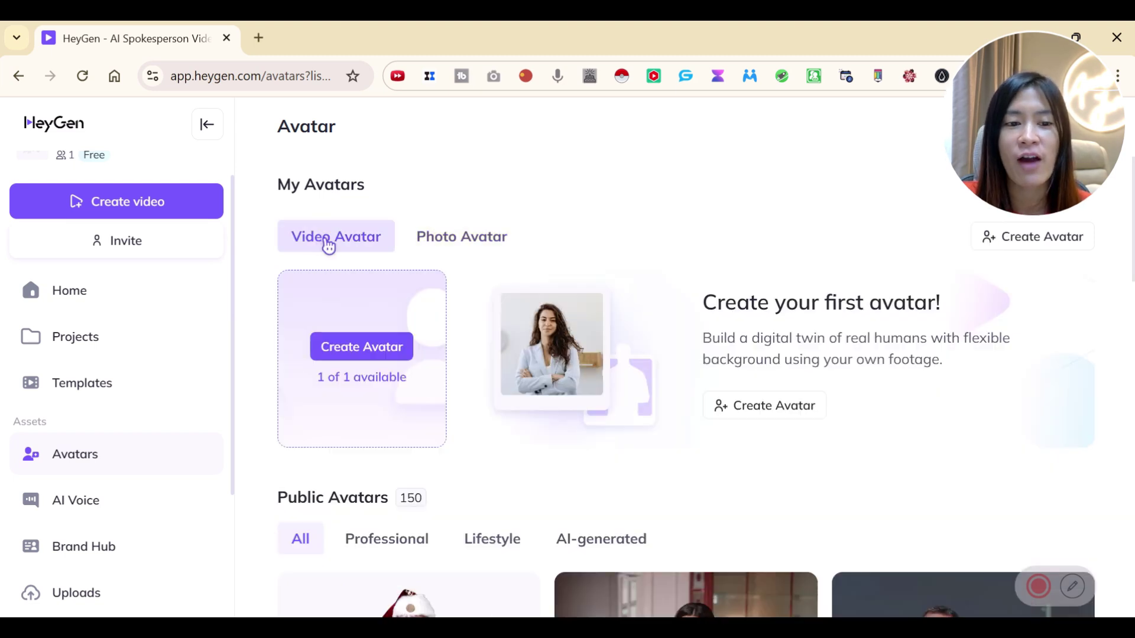
pyautogui.scroll(-3, 707, 380)
pyautogui.scroll(3, 337, 261)
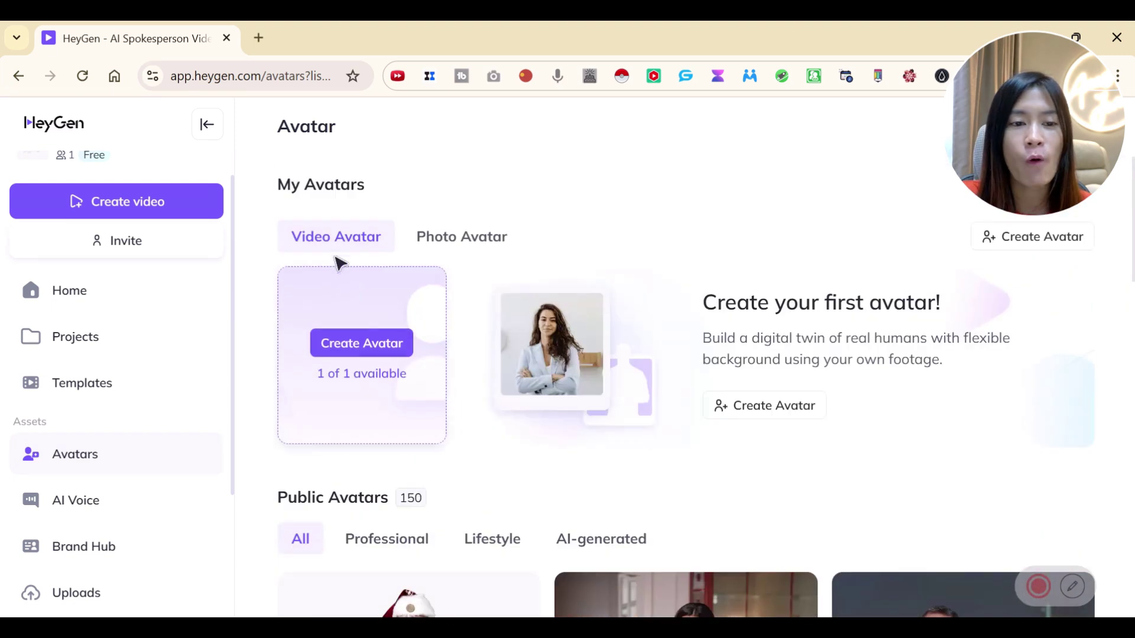
pyautogui.scroll(-10, 504, 334)
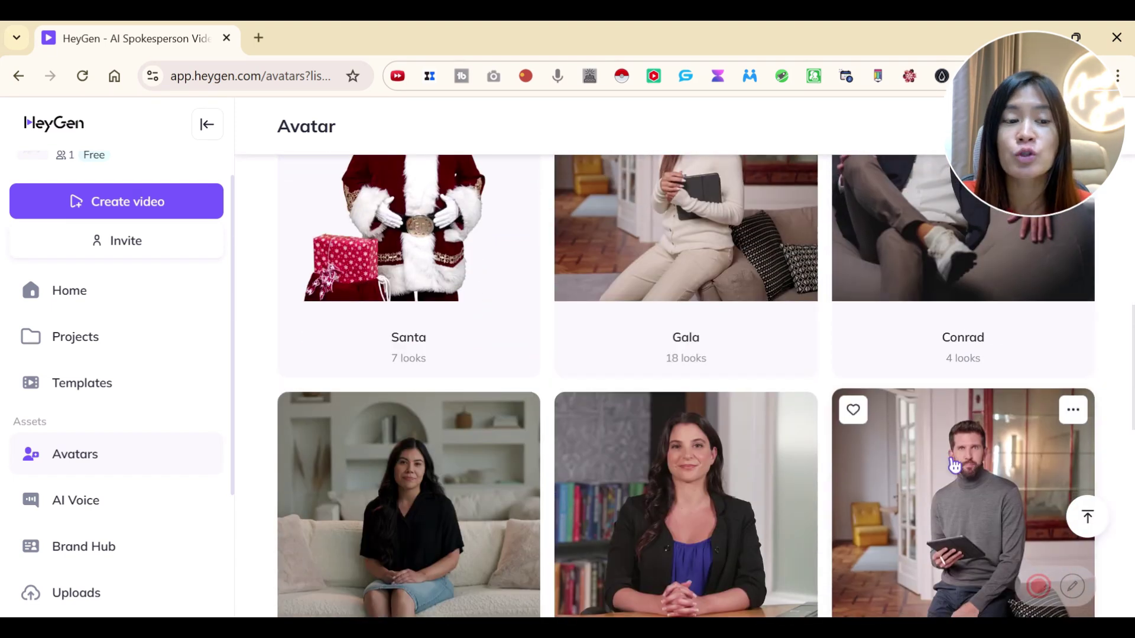
pyautogui.scroll(-5, 953, 464)
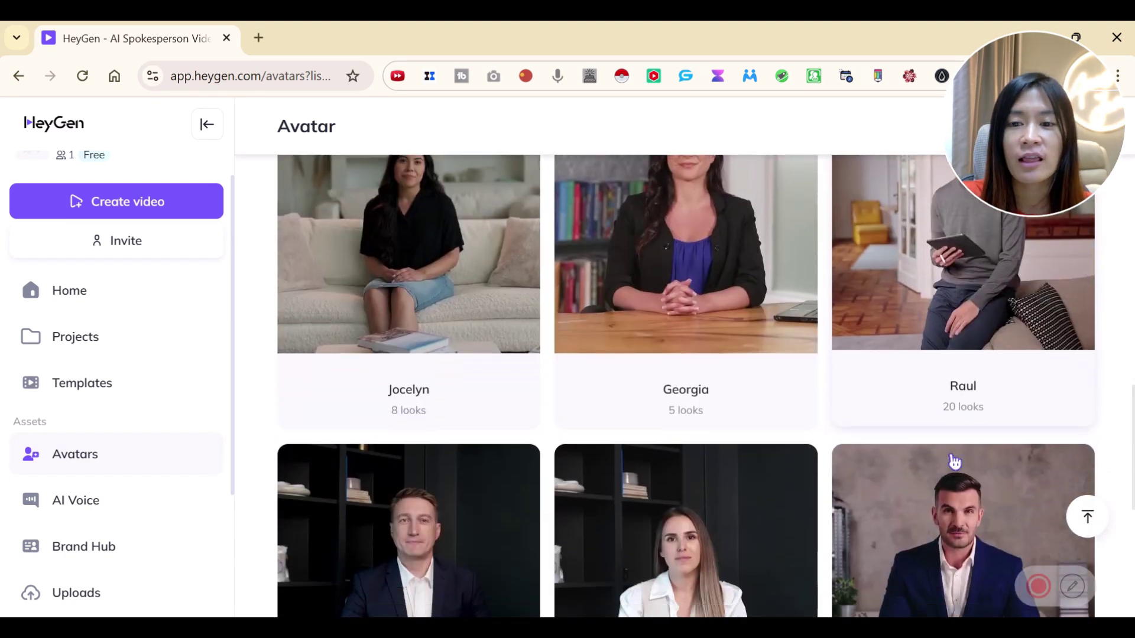
pyautogui.scroll(4, 952, 463)
pyautogui.scroll(6, 952, 464)
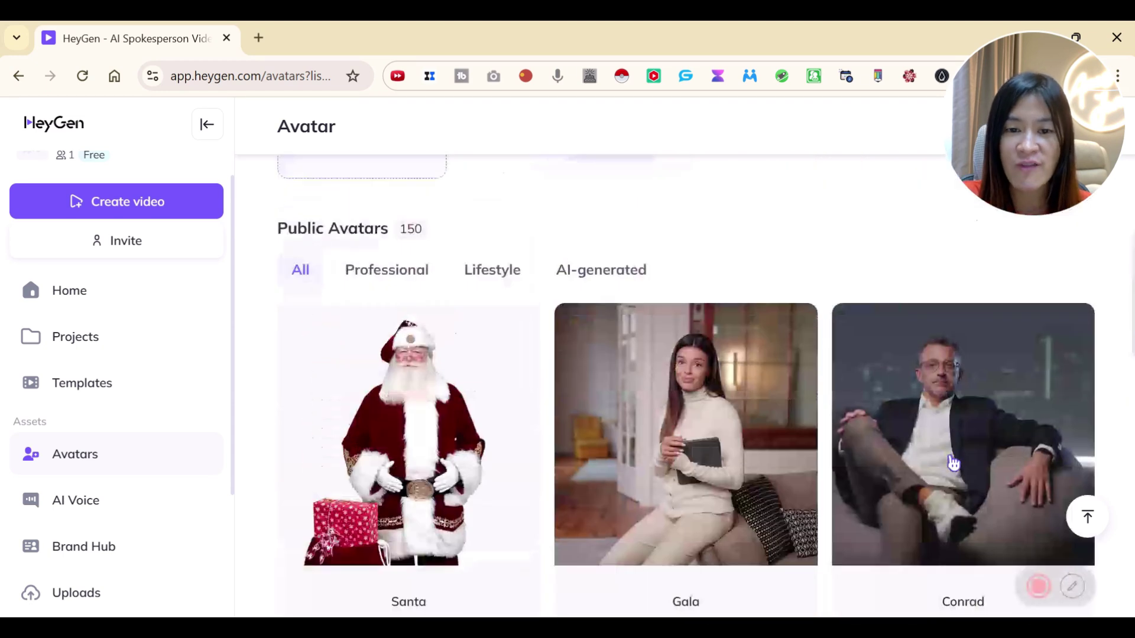
pyautogui.scroll(-2, 560, 400)
# Step: Open public avatar Masha's looks and start a video with Masha Office Front 2
pyautogui.scroll(-14, 560, 400)
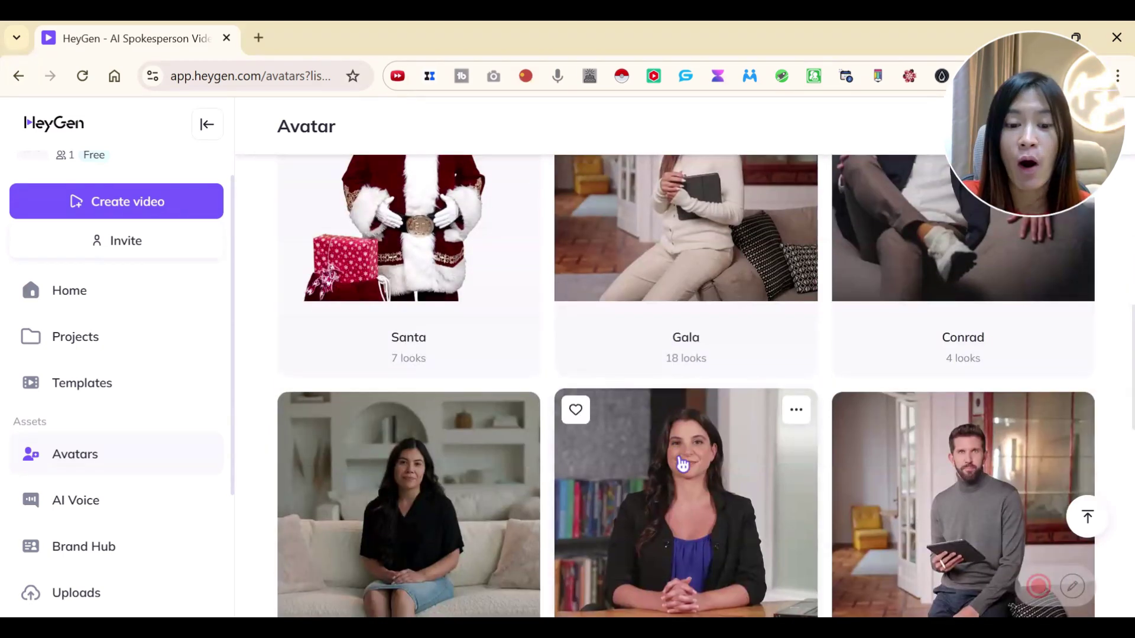
pyautogui.scroll(4, 592, 390)
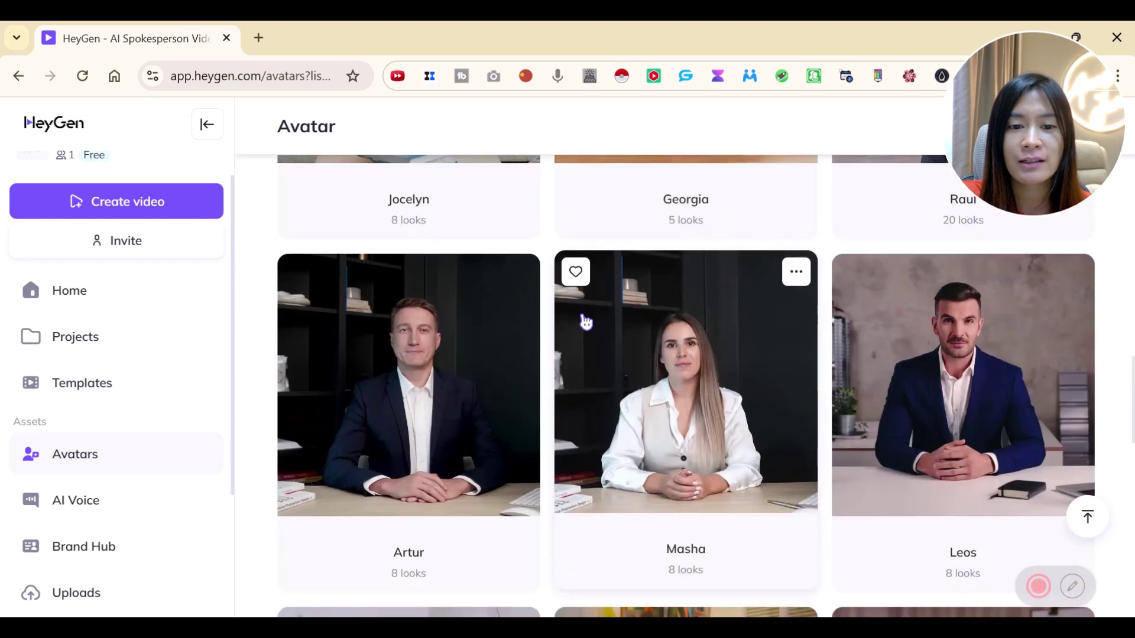
pyautogui.click(712, 424)
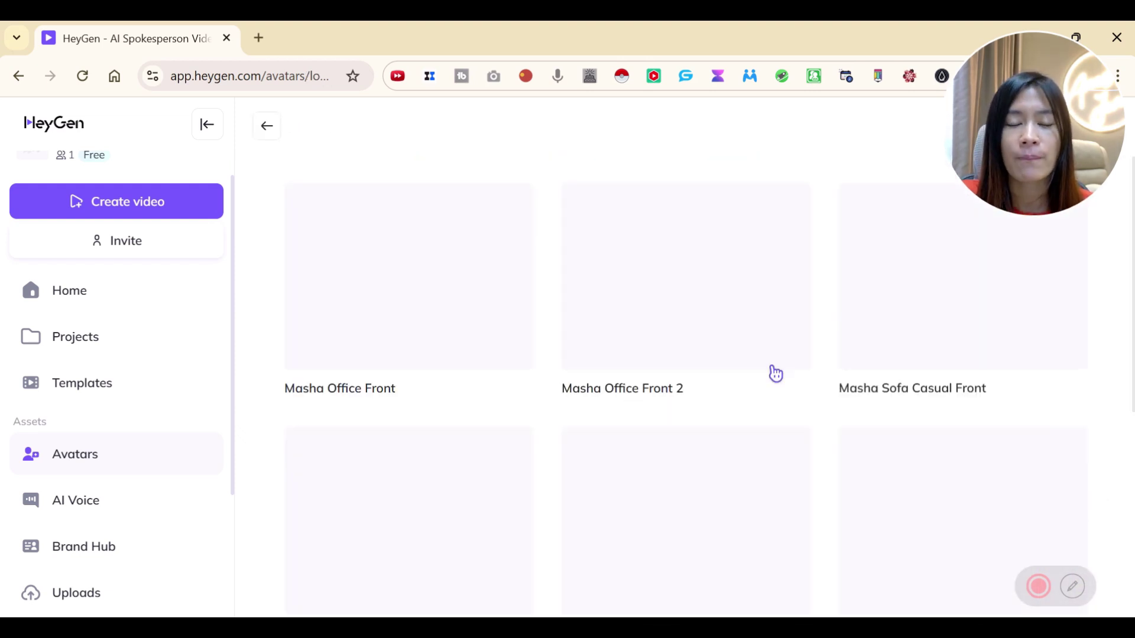
pyautogui.click(760, 203)
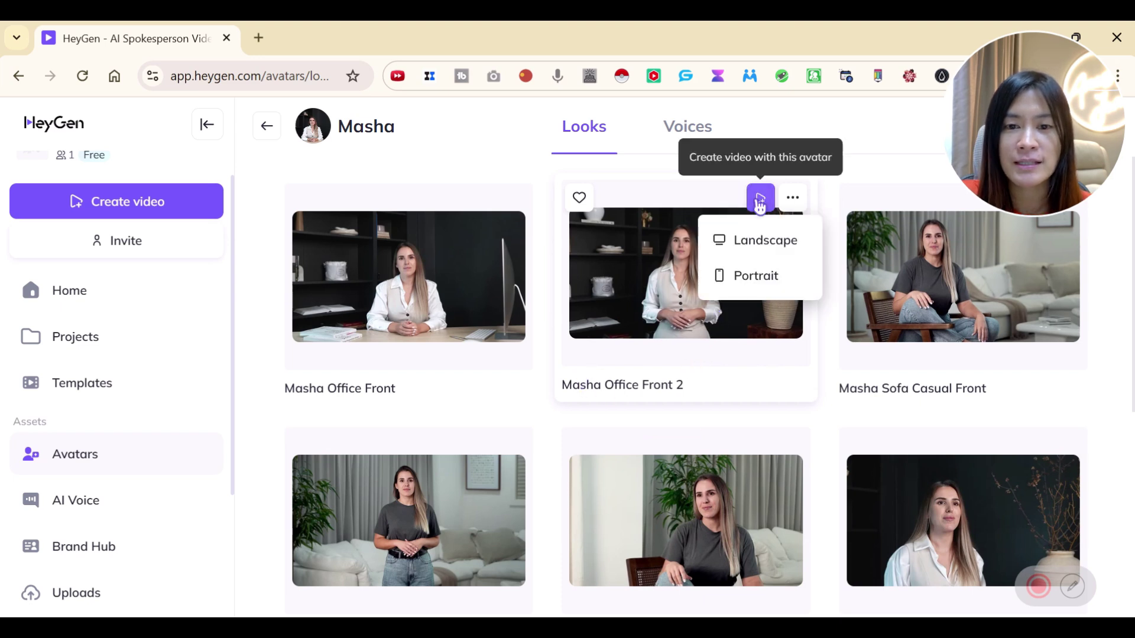
# Step: Create a landscape Masha Office Front 2 draft and open its welcome script for editing
pyautogui.click(760, 204)
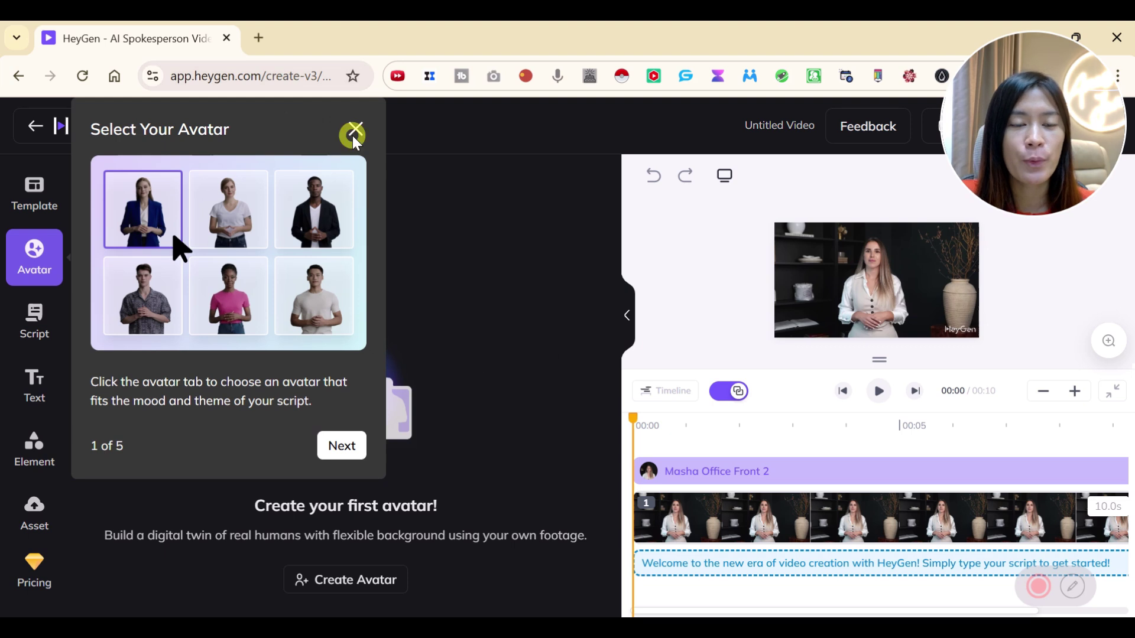
pyautogui.click(355, 133)
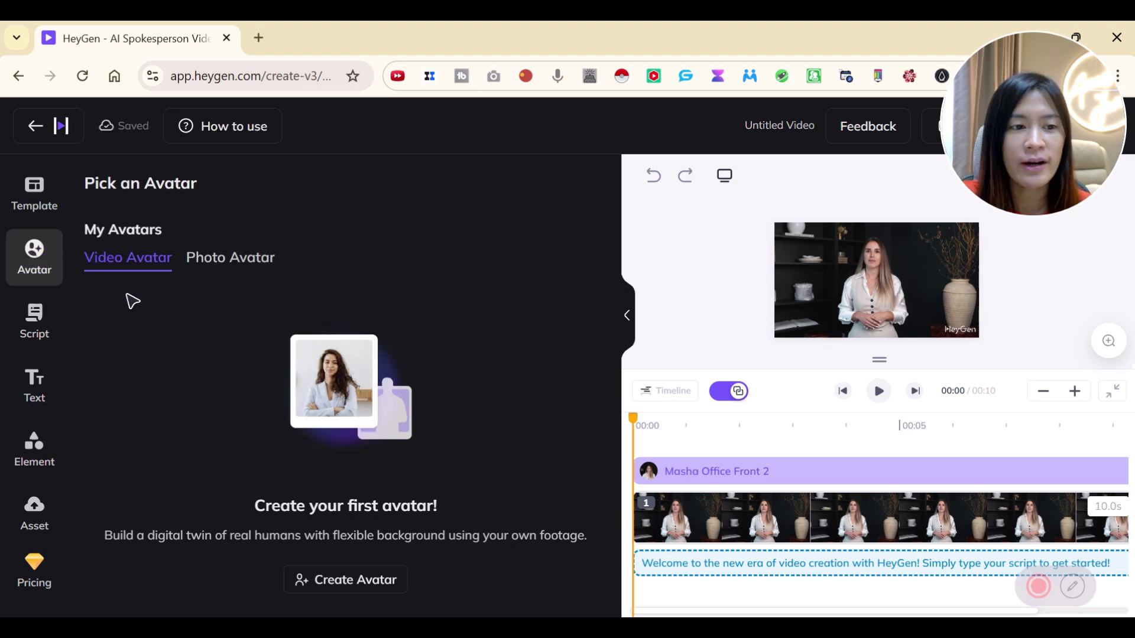
pyautogui.click(34, 339)
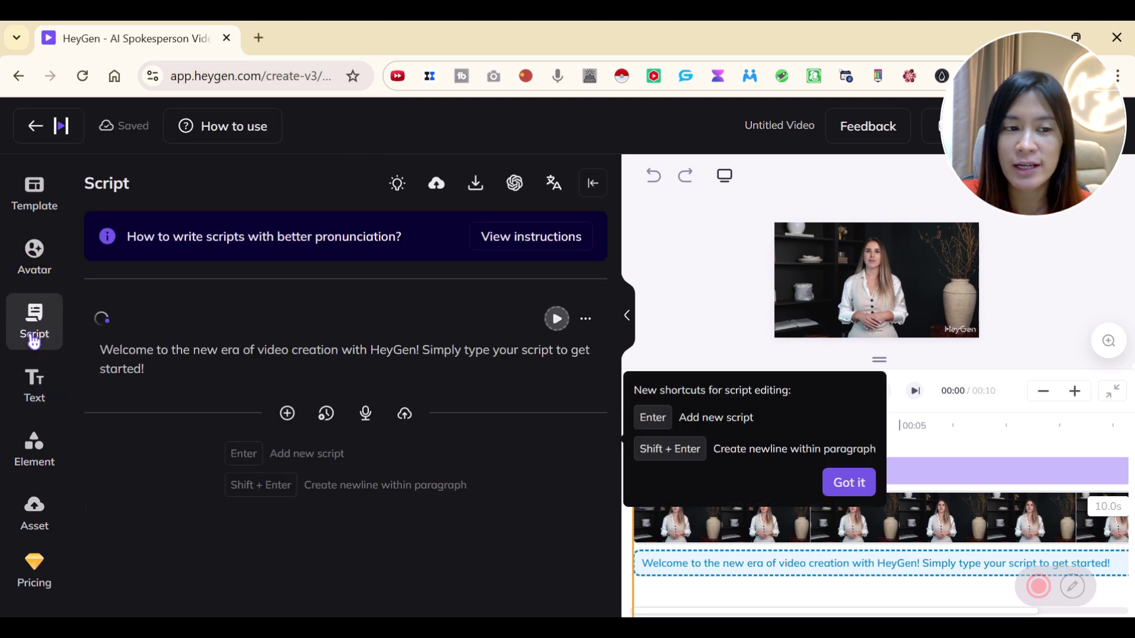
pyautogui.click(174, 376)
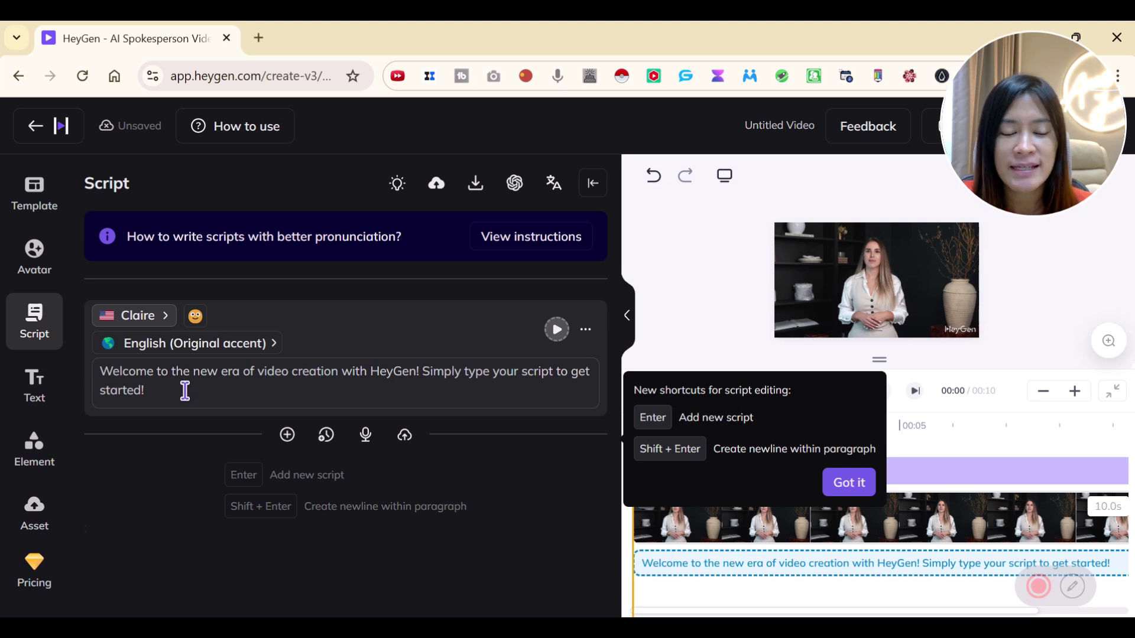
# Step: Play the welcome script aloud and bring up the voice choices for it
pyautogui.click(856, 495)
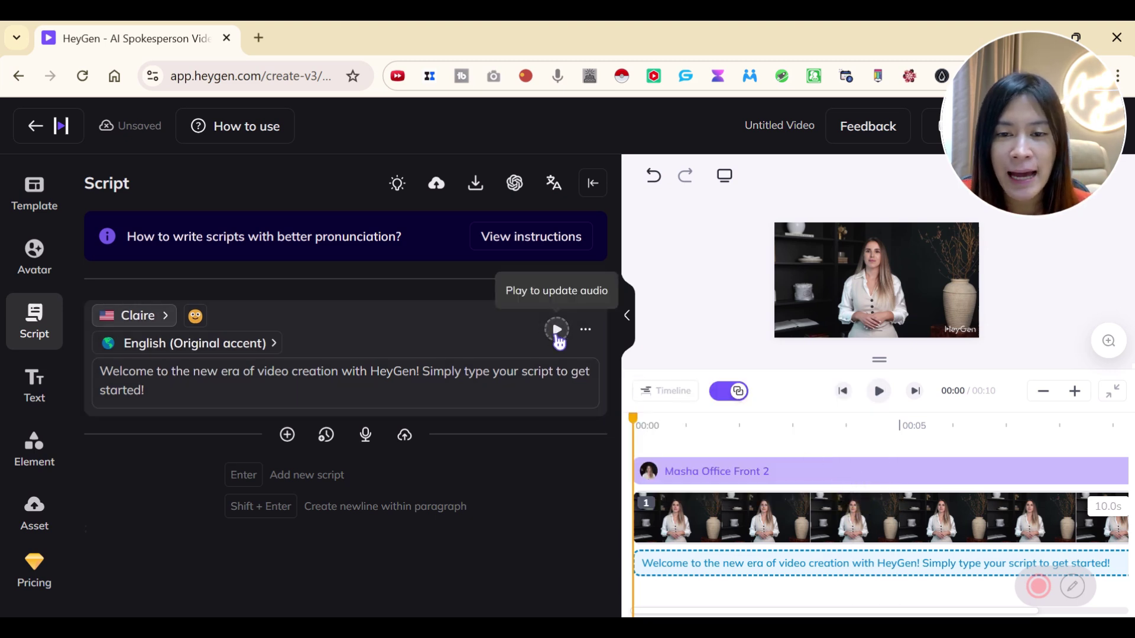
pyautogui.click(557, 331)
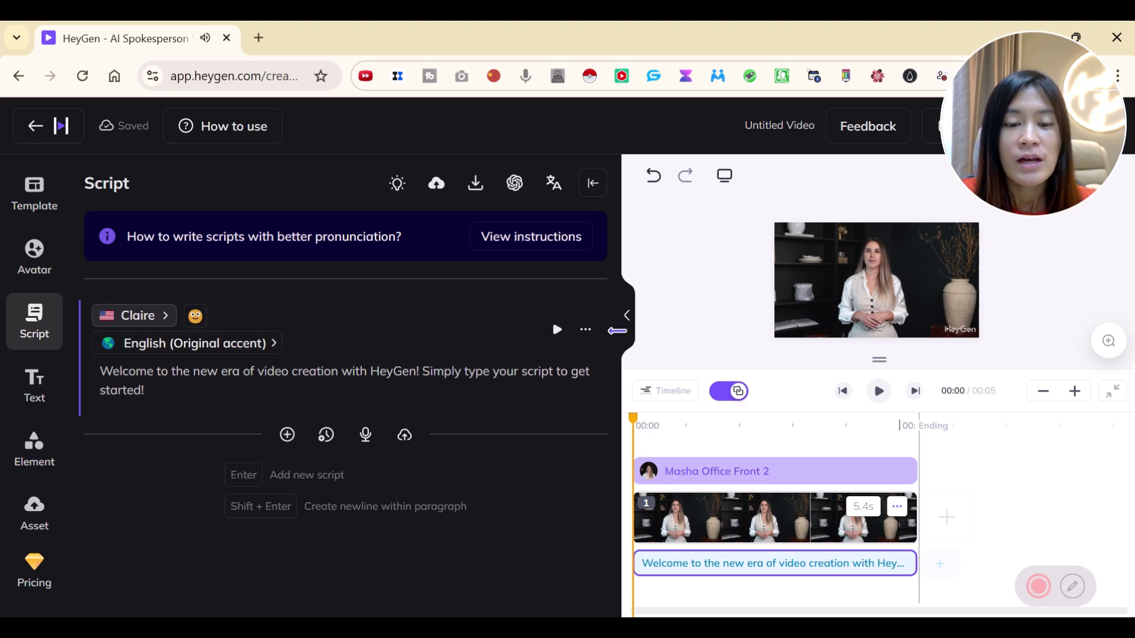
pyautogui.click(158, 323)
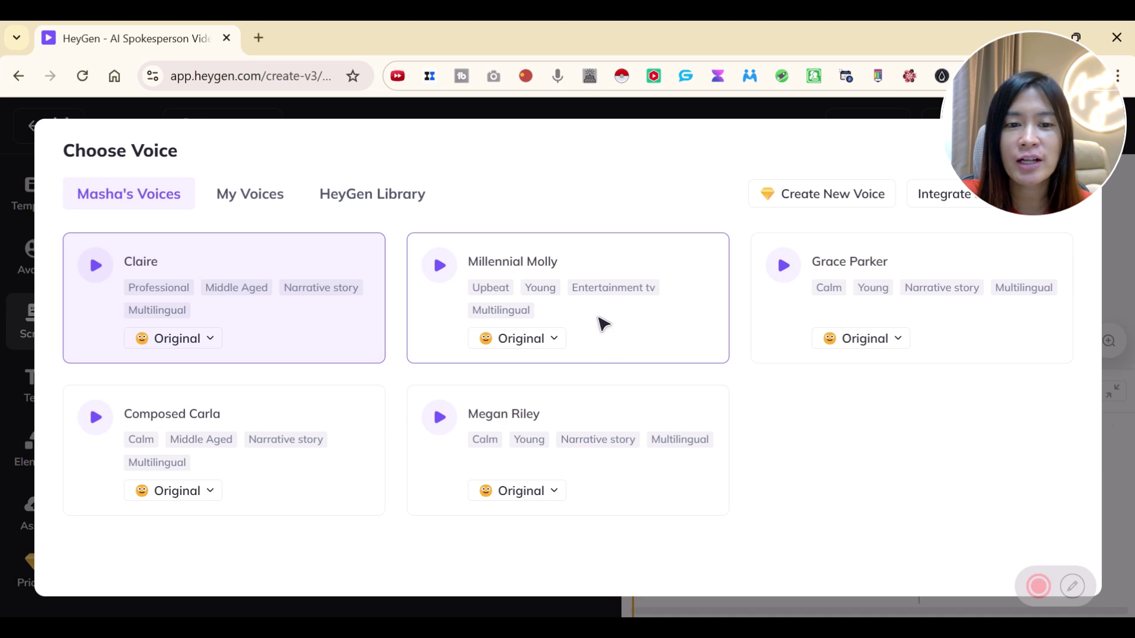
# Step: Choose Grace Parker as the script voice and preview the video with it
pyautogui.click(860, 318)
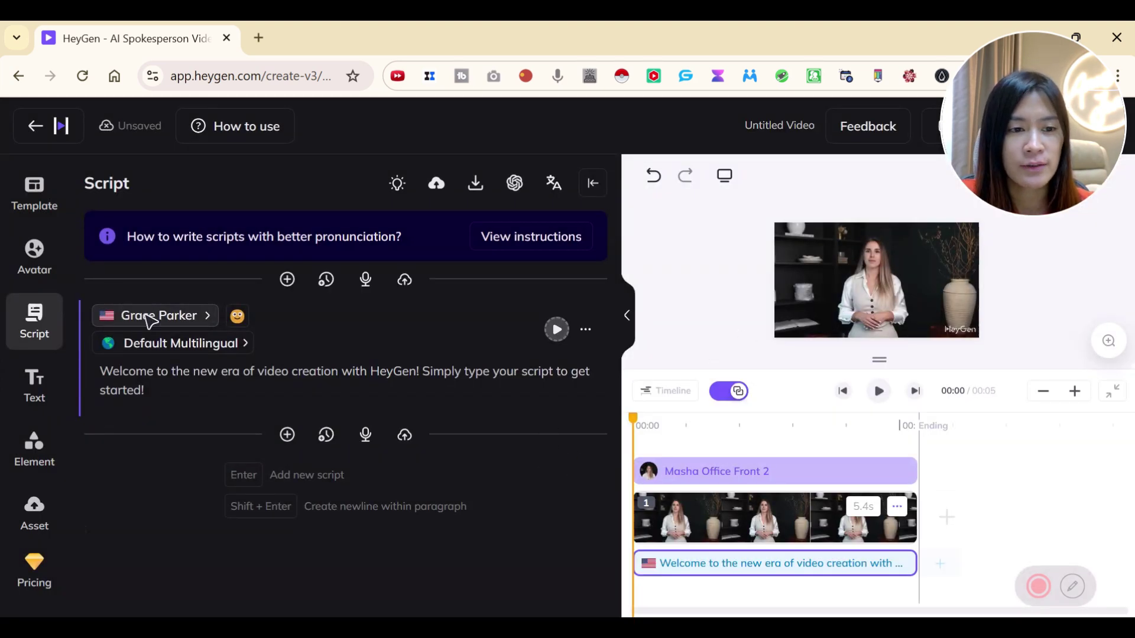
pyautogui.click(882, 395)
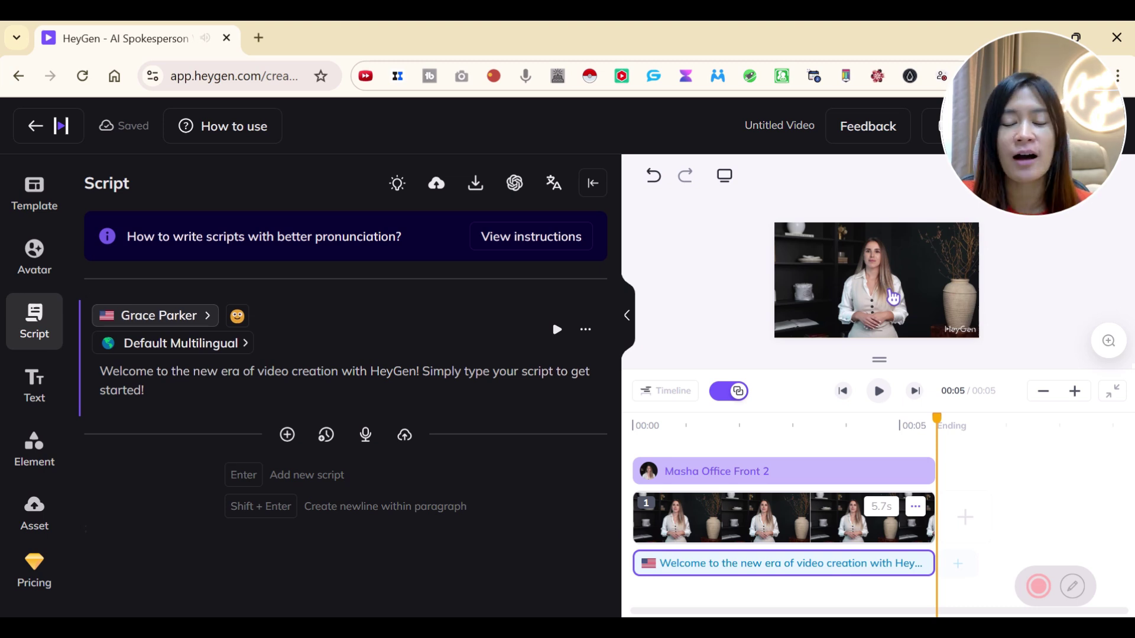
pyautogui.moveTo(1020, 128); pyautogui.dragTo(1000, 511)
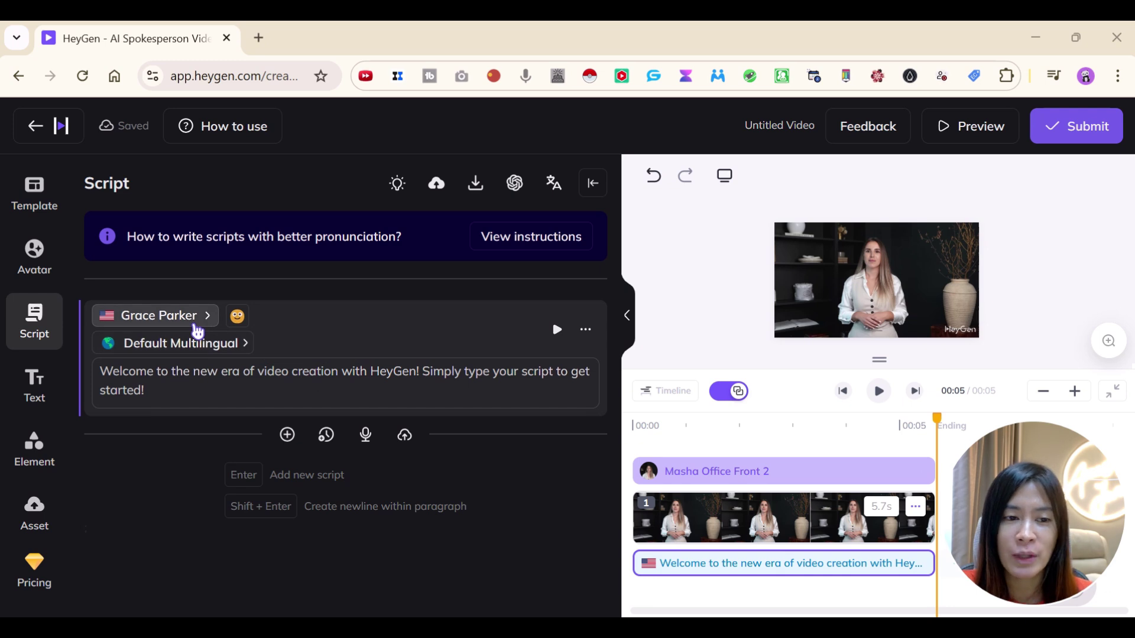
# Step: Browse My Voices and the third-party voice import form, then close the import form
pyautogui.click(196, 324)
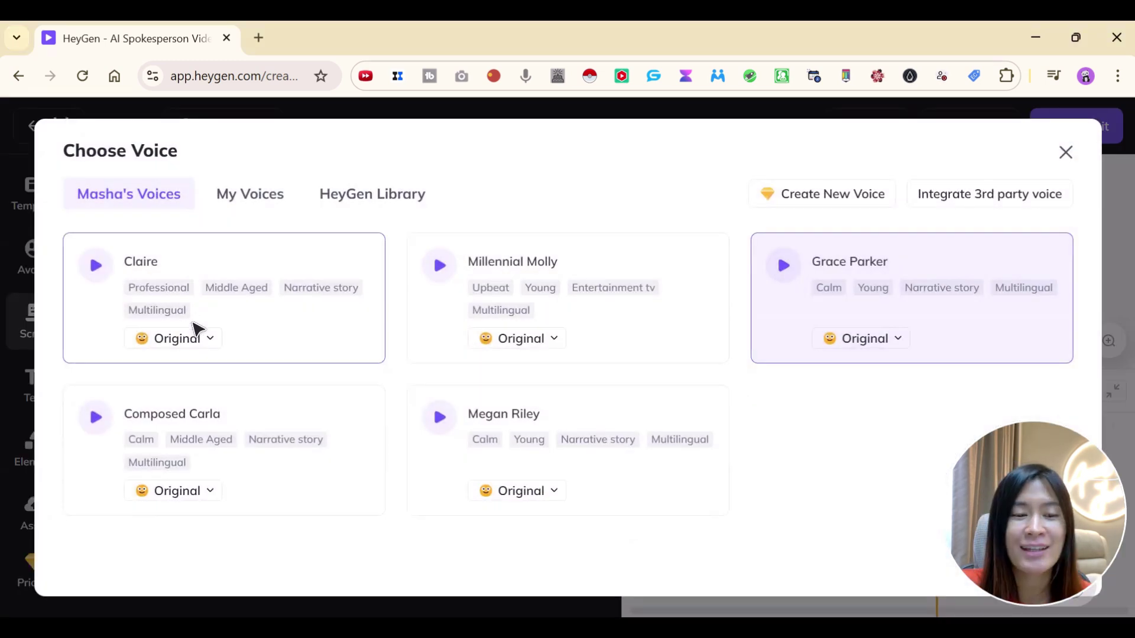
pyautogui.click(276, 212)
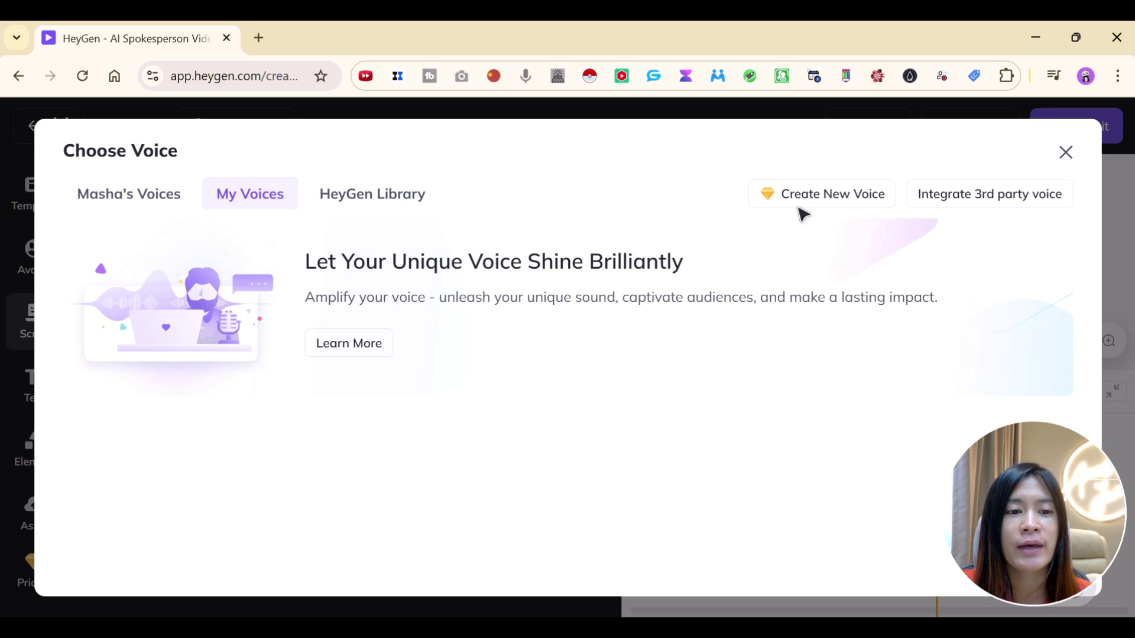
pyautogui.click(936, 202)
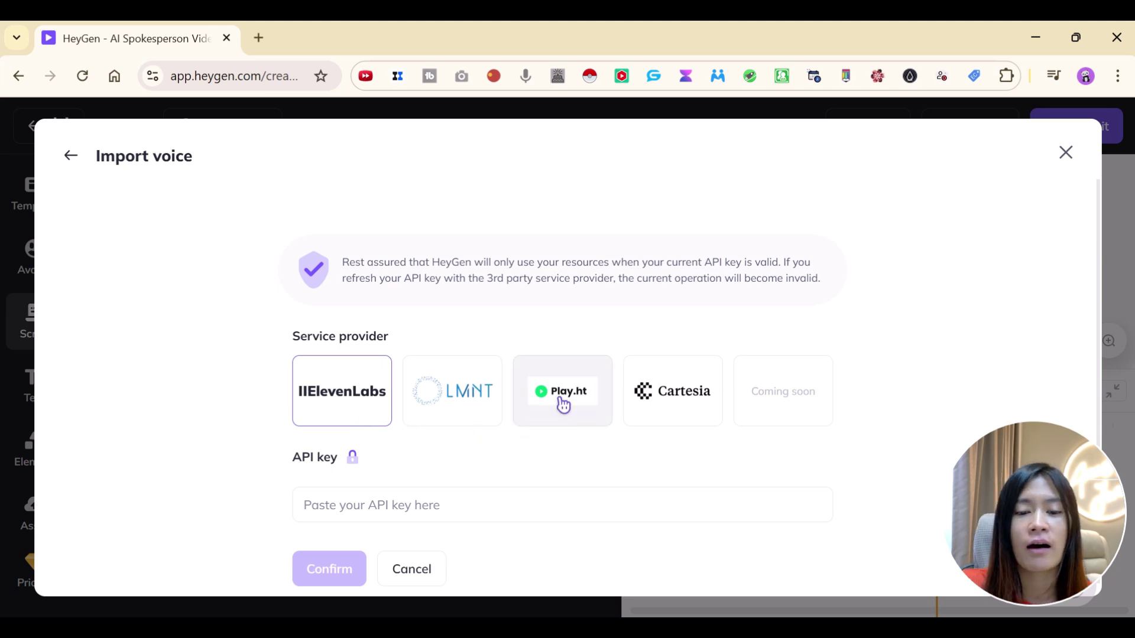
pyautogui.click(1066, 153)
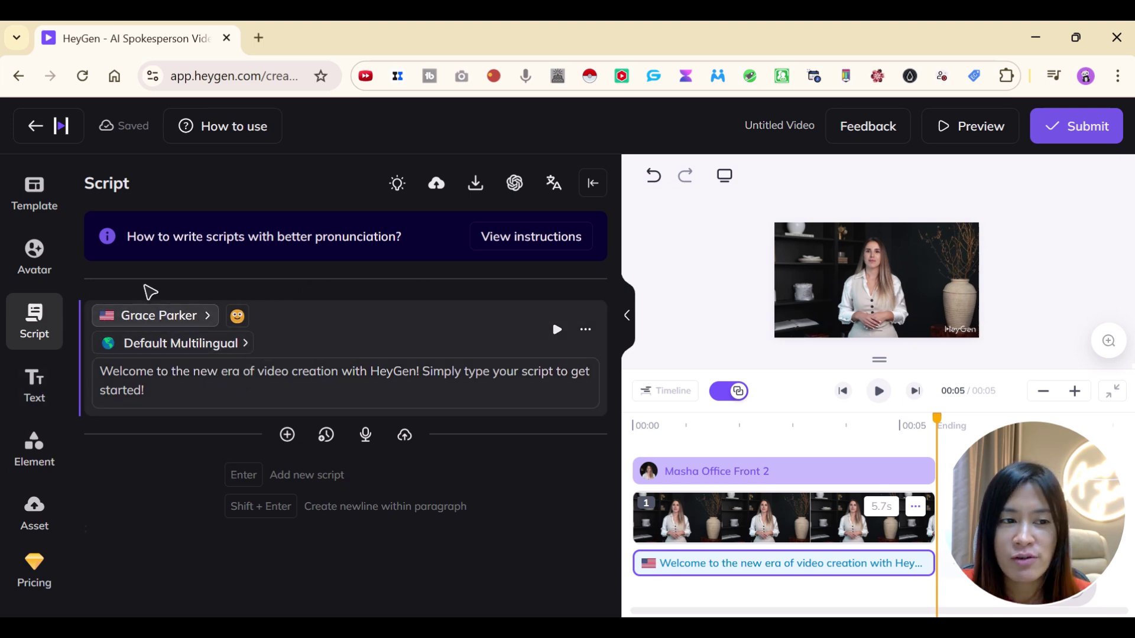
# Step: Glance at the GPT script writer, close it, and return to the Avatars page
pyautogui.click(522, 184)
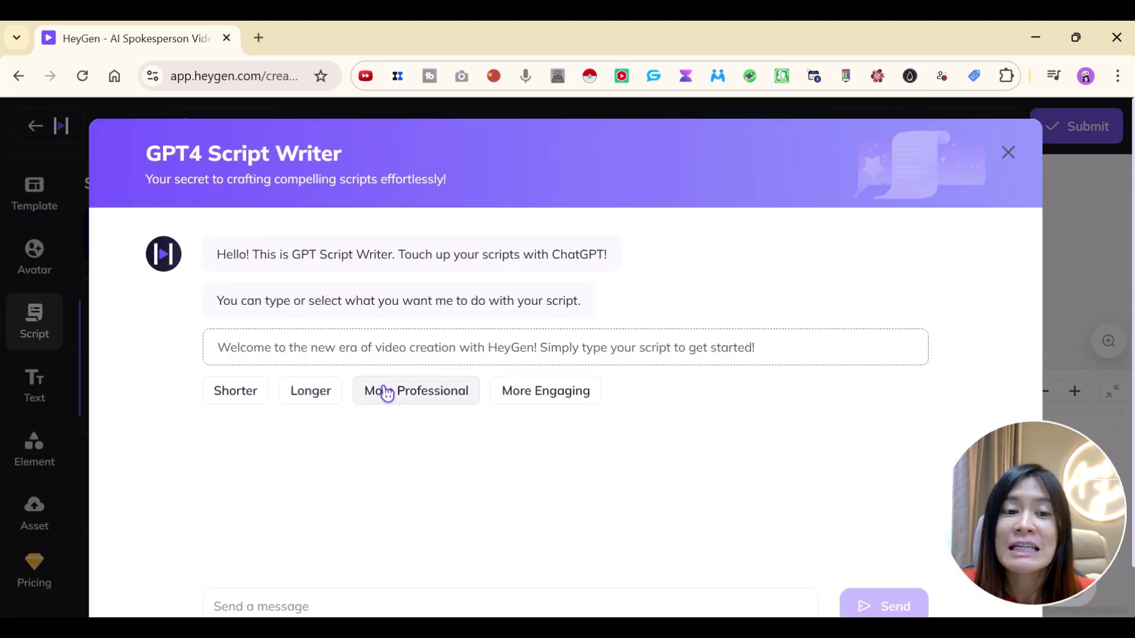
pyautogui.click(1008, 152)
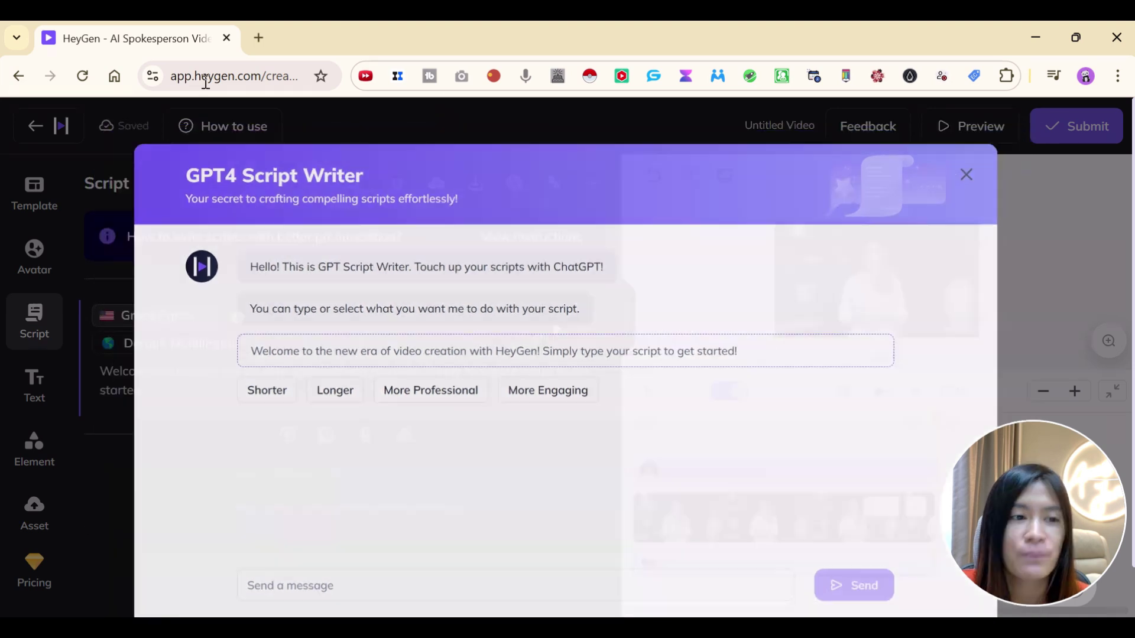
pyautogui.click(33, 131)
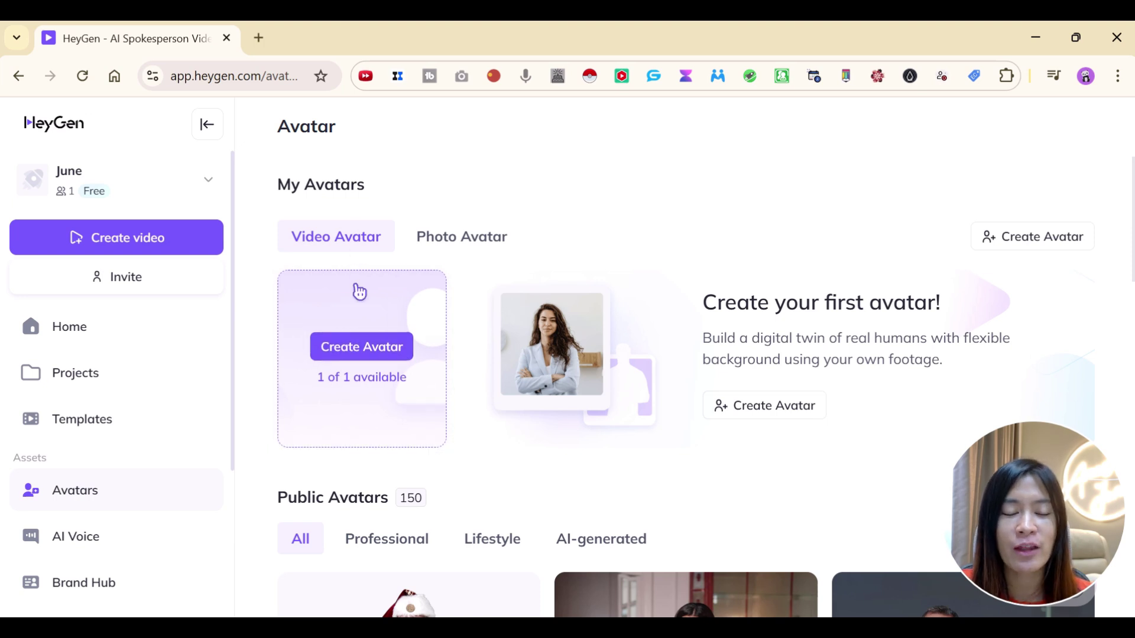
# Step: Start a new video avatar from Create Avatar and pause the intro video
pyautogui.scroll(-3, 380, 370)
pyautogui.scroll(3, 380, 370)
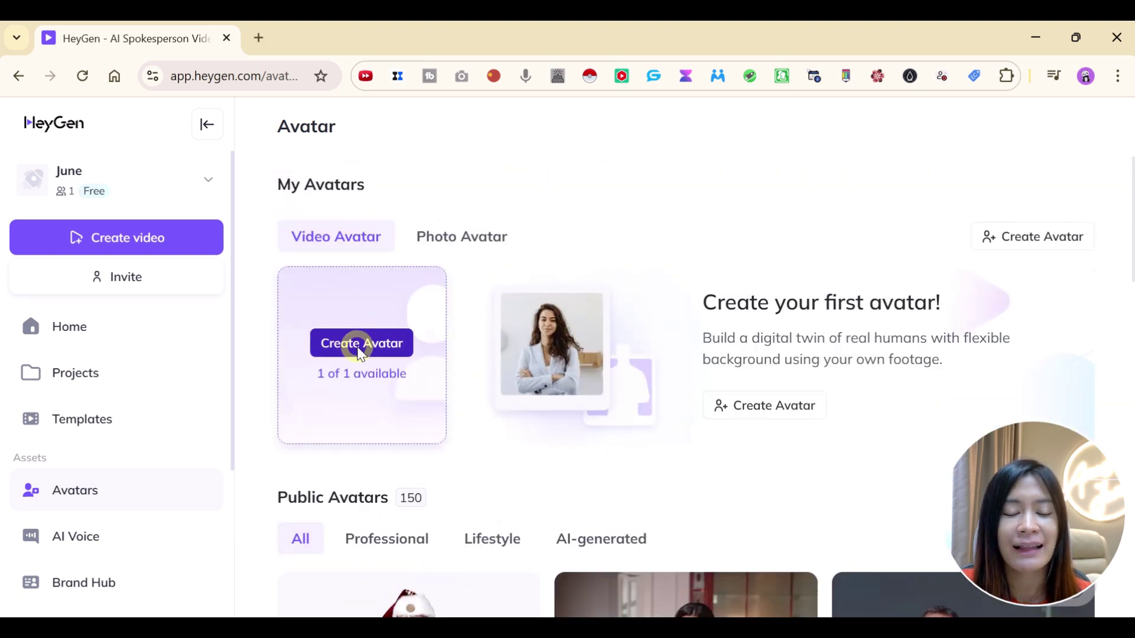
pyautogui.click(357, 346)
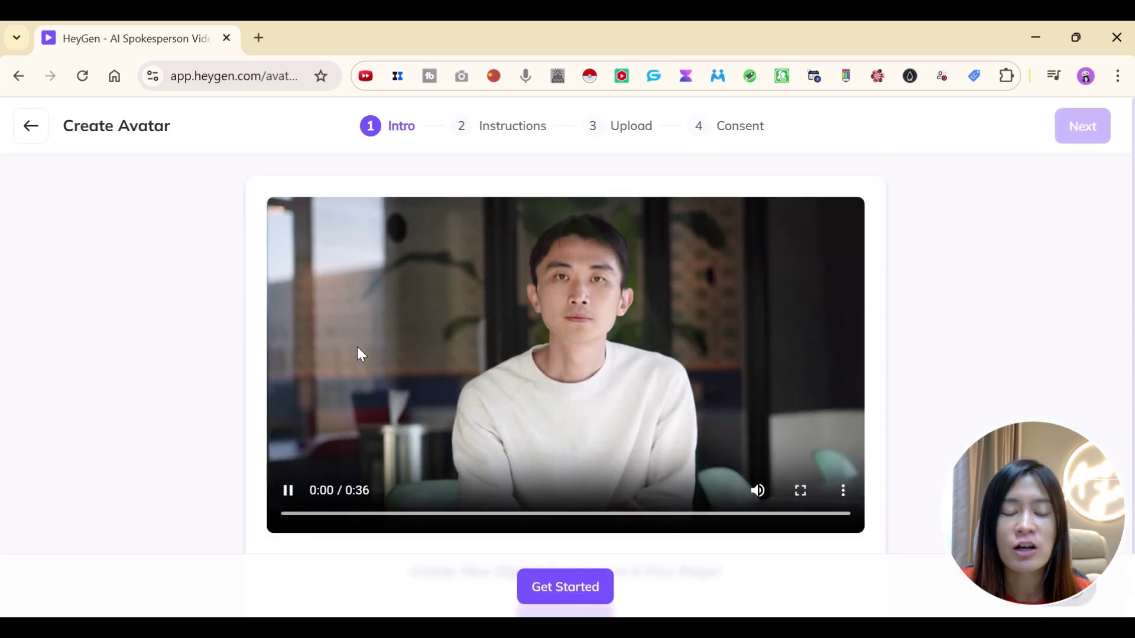
pyautogui.click(289, 492)
# Step: Begin the avatar setup and choose the Still avatar style
pyautogui.scroll(-1, 664, 497)
pyautogui.scroll(1, 548, 395)
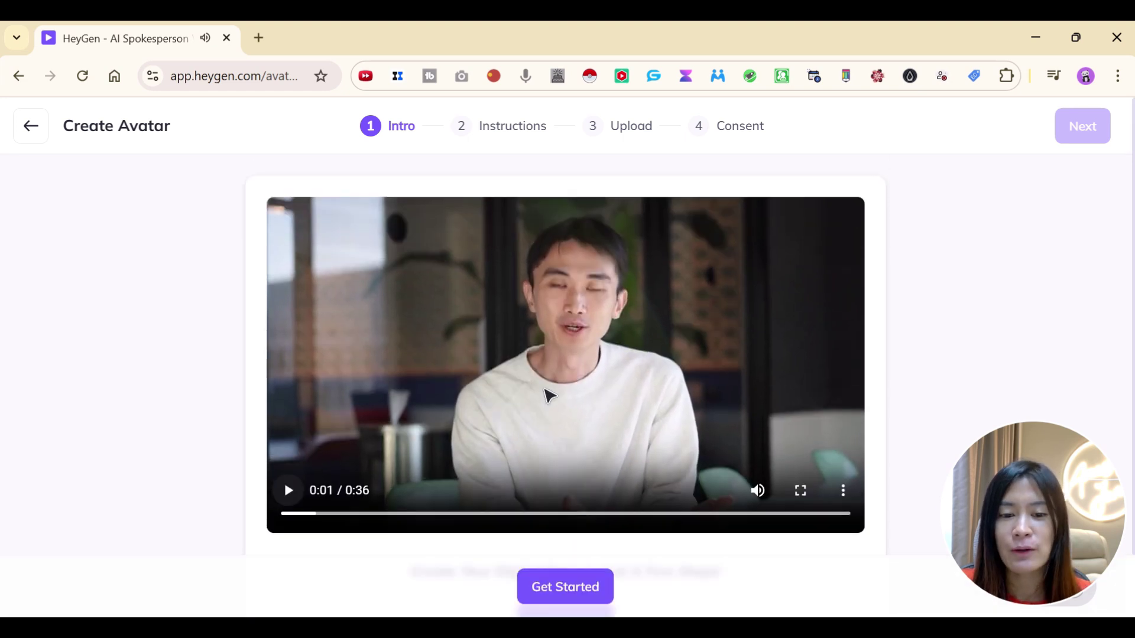
pyautogui.scroll(-1, 548, 366)
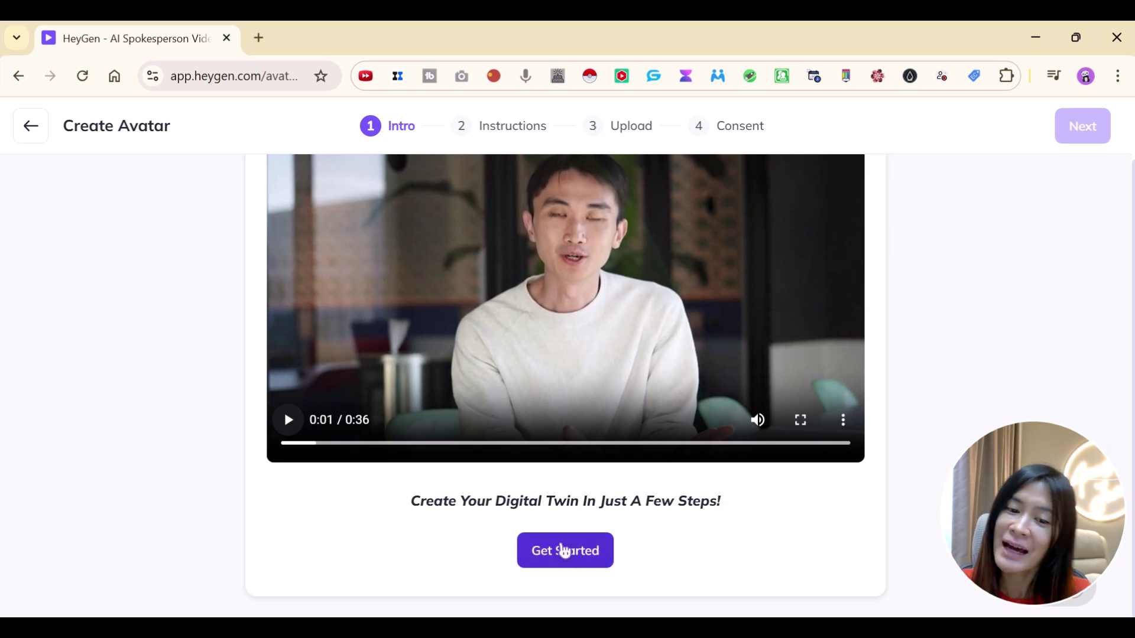
pyautogui.click(568, 557)
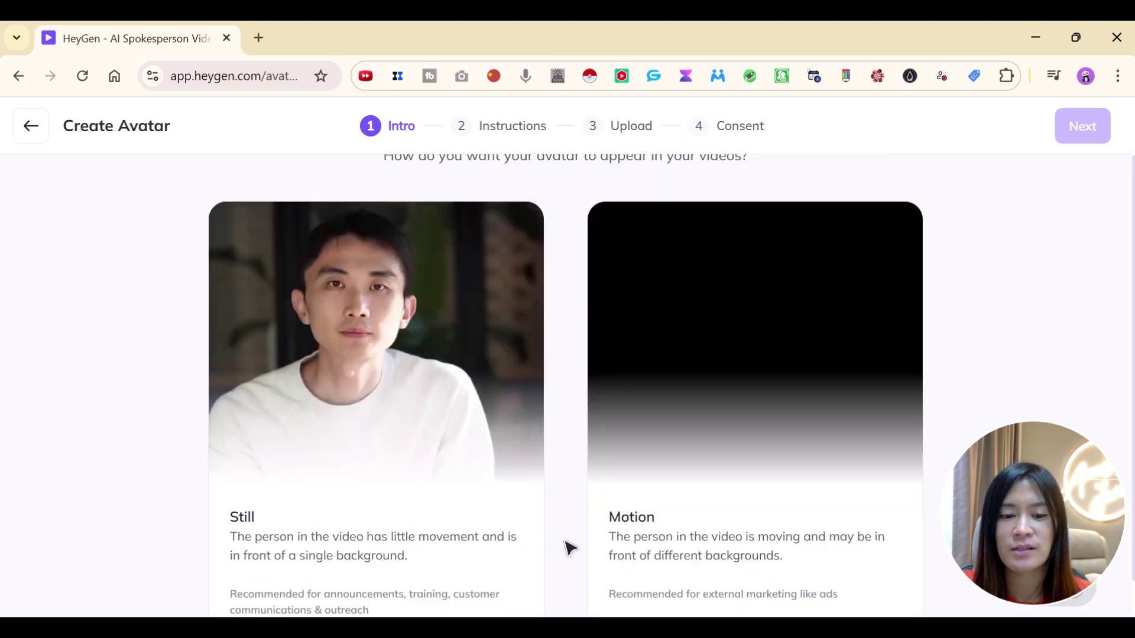
pyautogui.scroll(-1, 532, 410)
pyautogui.click(391, 372)
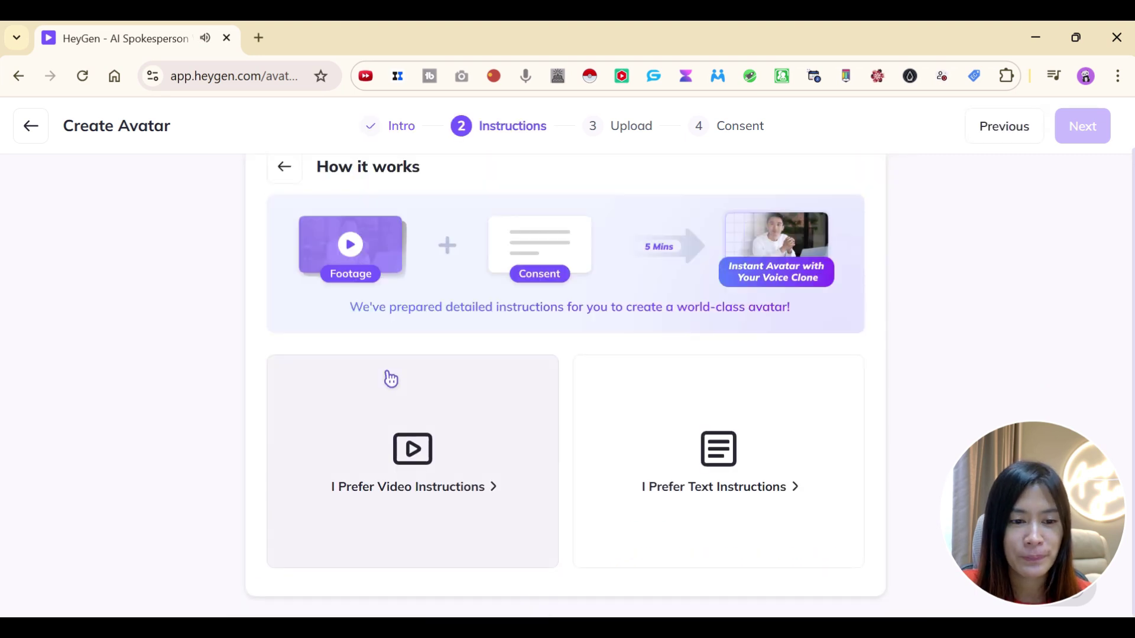
# Step: Choose text instructions and read the Recommended and Things to avoid recording guidelines
pyautogui.scroll(-1, 558, 471)
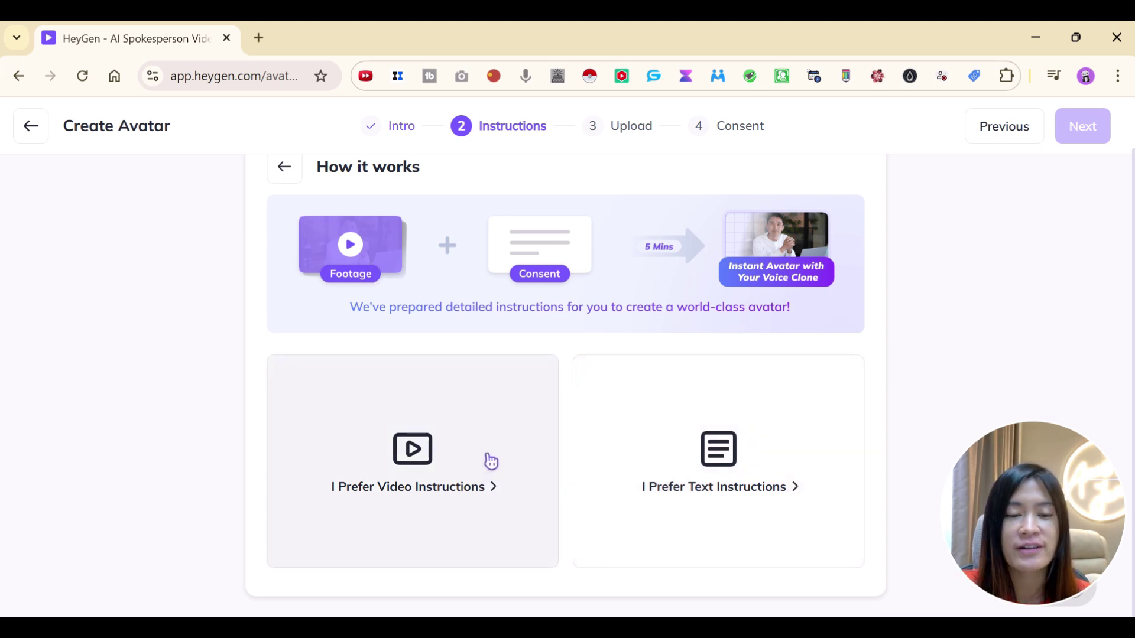
pyautogui.click(685, 471)
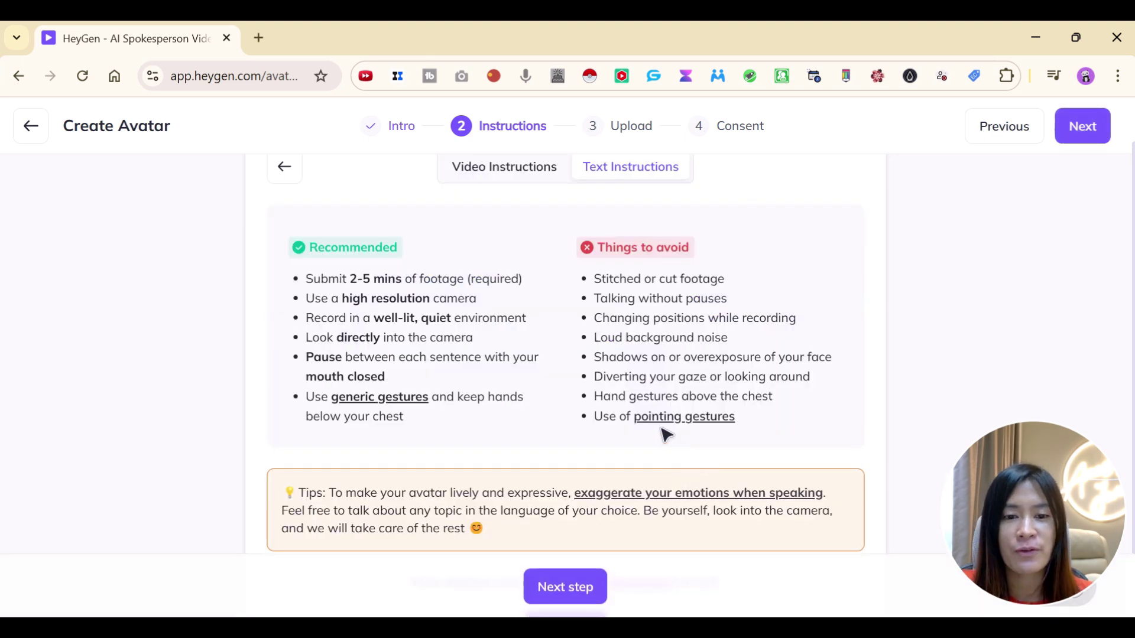
pyautogui.scroll(1, 562, 414)
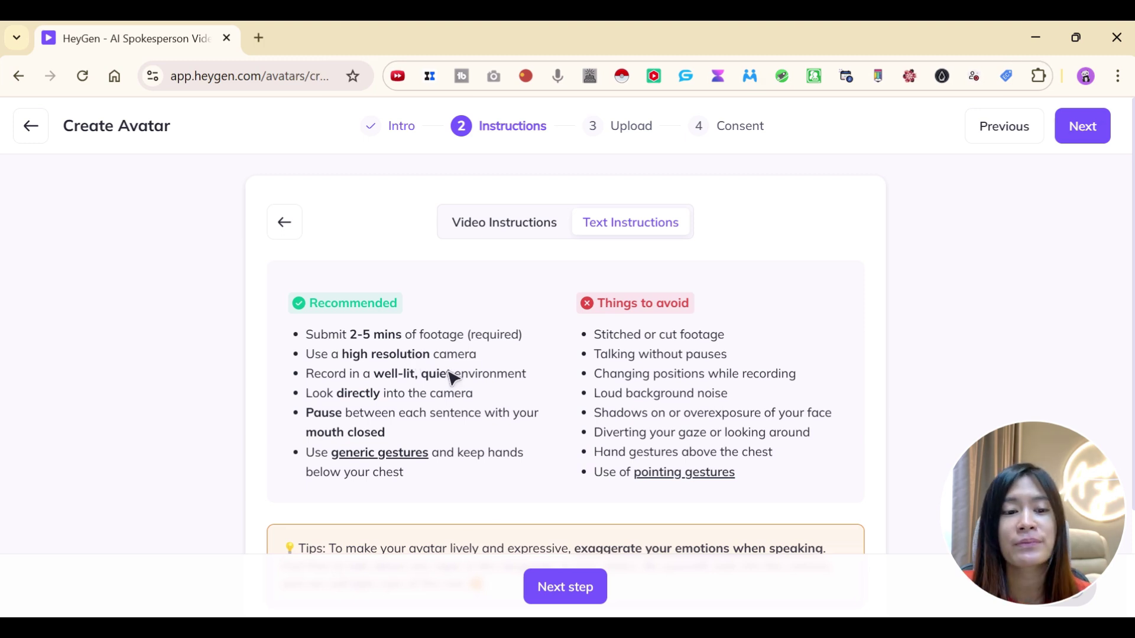
pyautogui.scroll(-1, 500, 408)
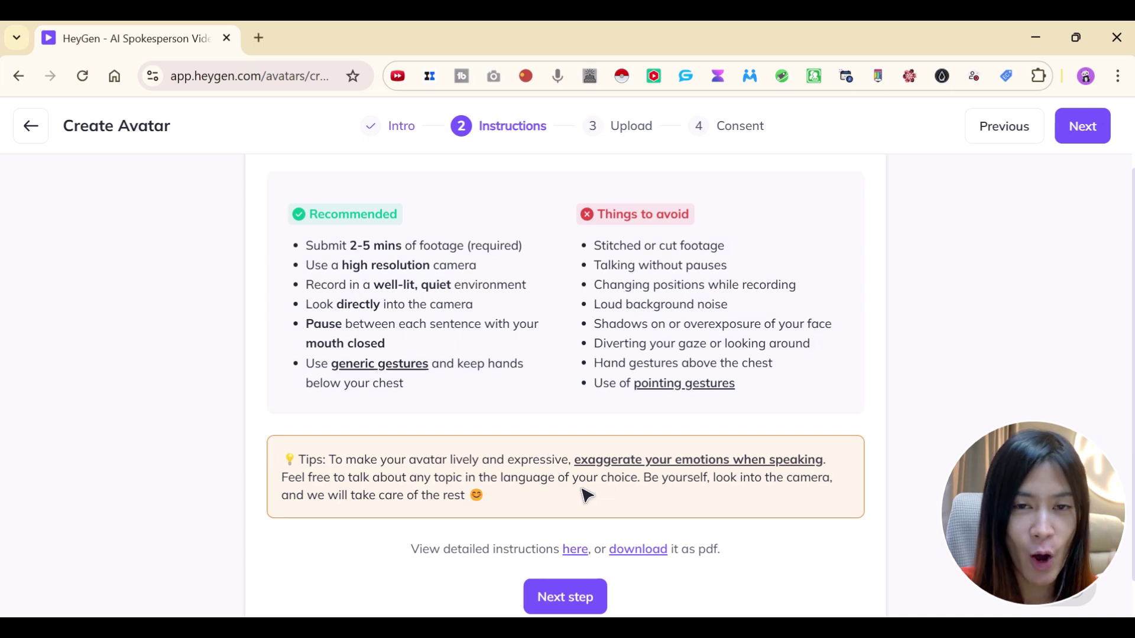
pyautogui.scroll(-1, 597, 493)
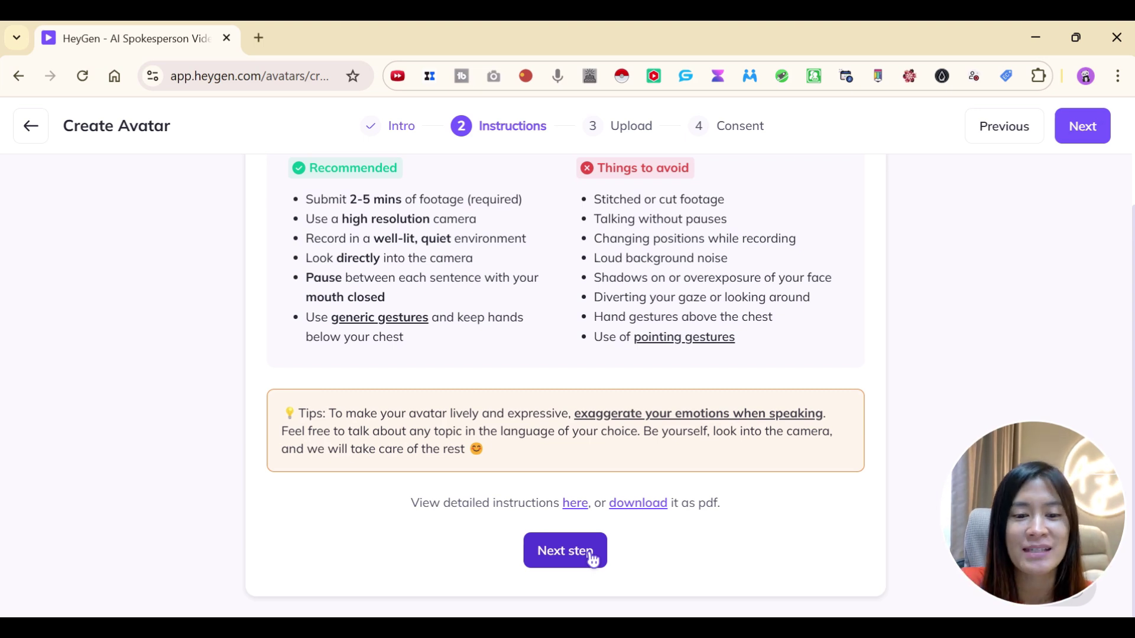
# Step: Go through Upload and Consent, submit the avatar, and zoom the page in
pyautogui.click(593, 559)
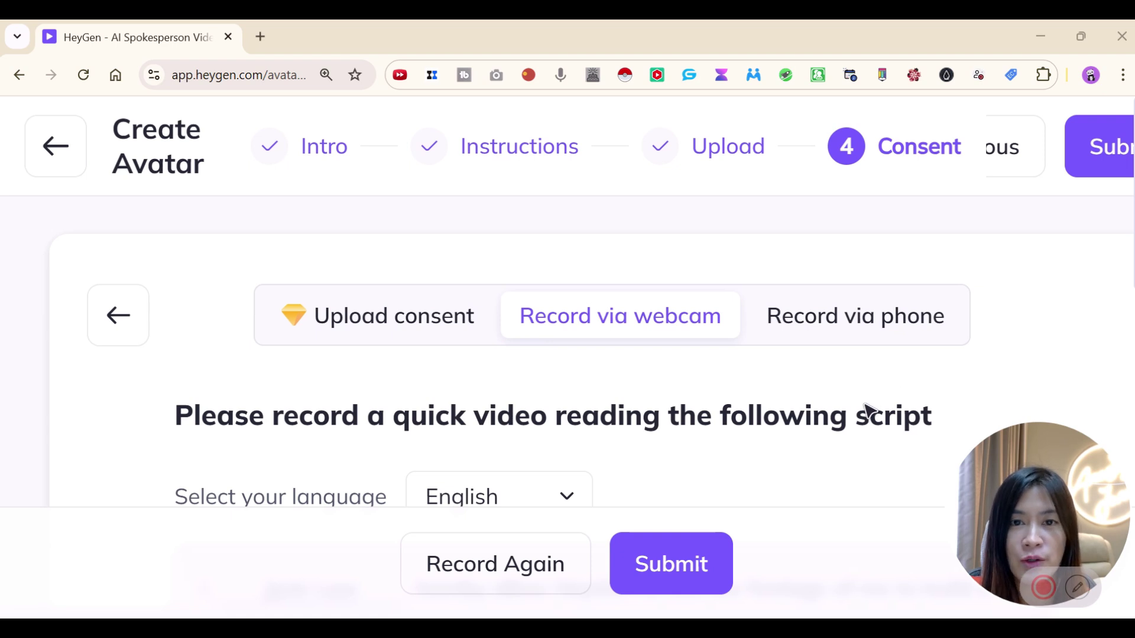
pyautogui.click(673, 579)
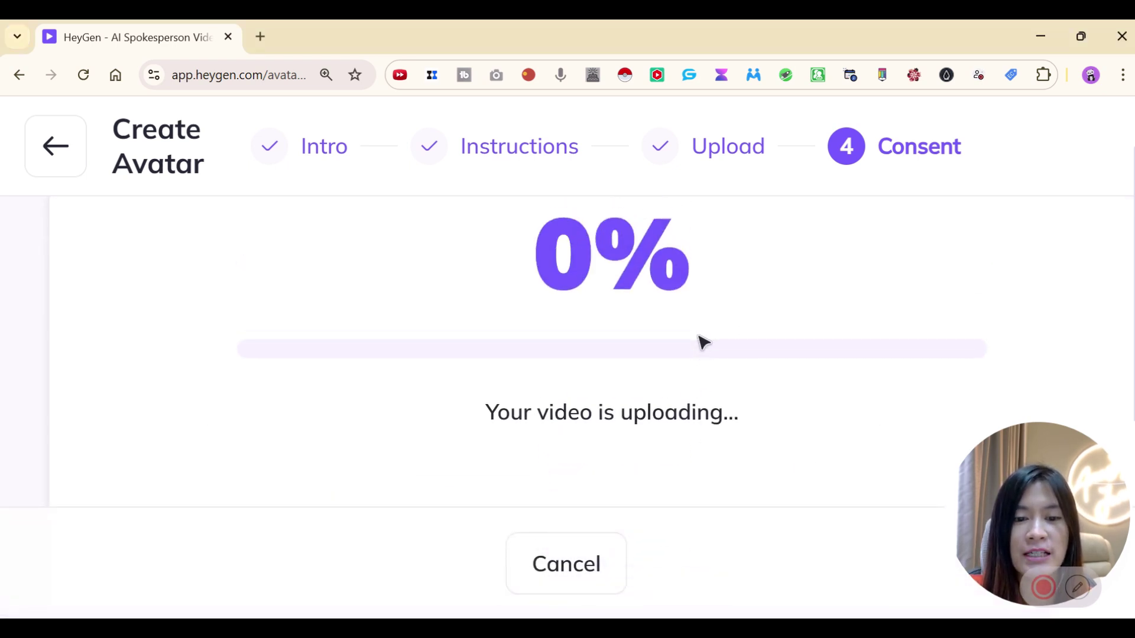
pyautogui.hotkey('ctrl', '+')
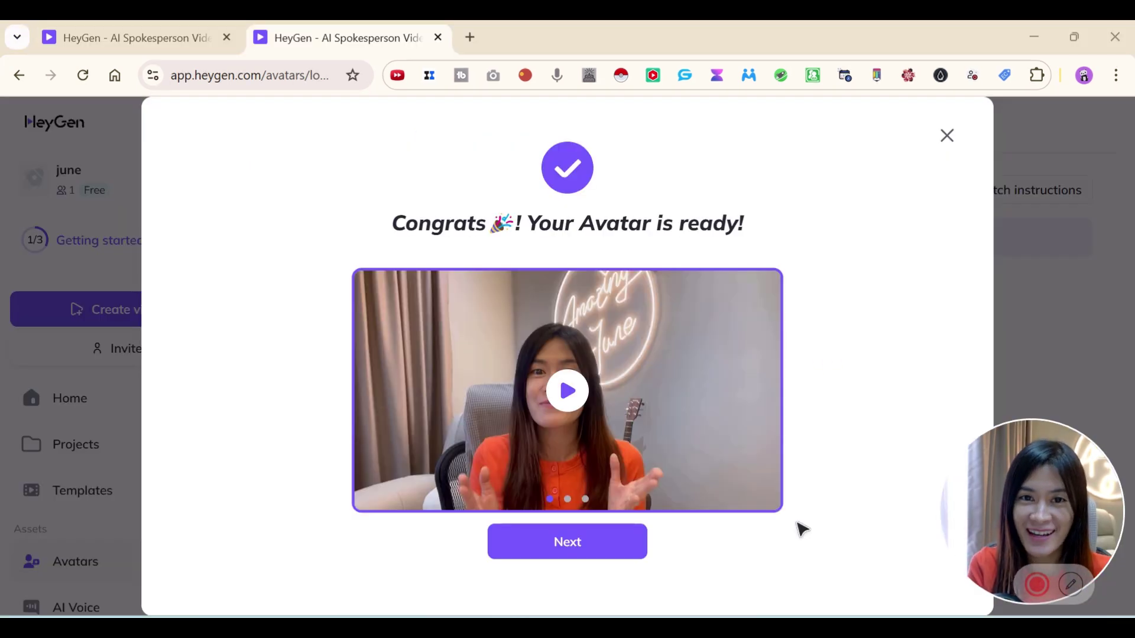
# Step: Play the new avatar's preview, then step through the pro-tips walkthrough and dismiss it
pyautogui.click(569, 395)
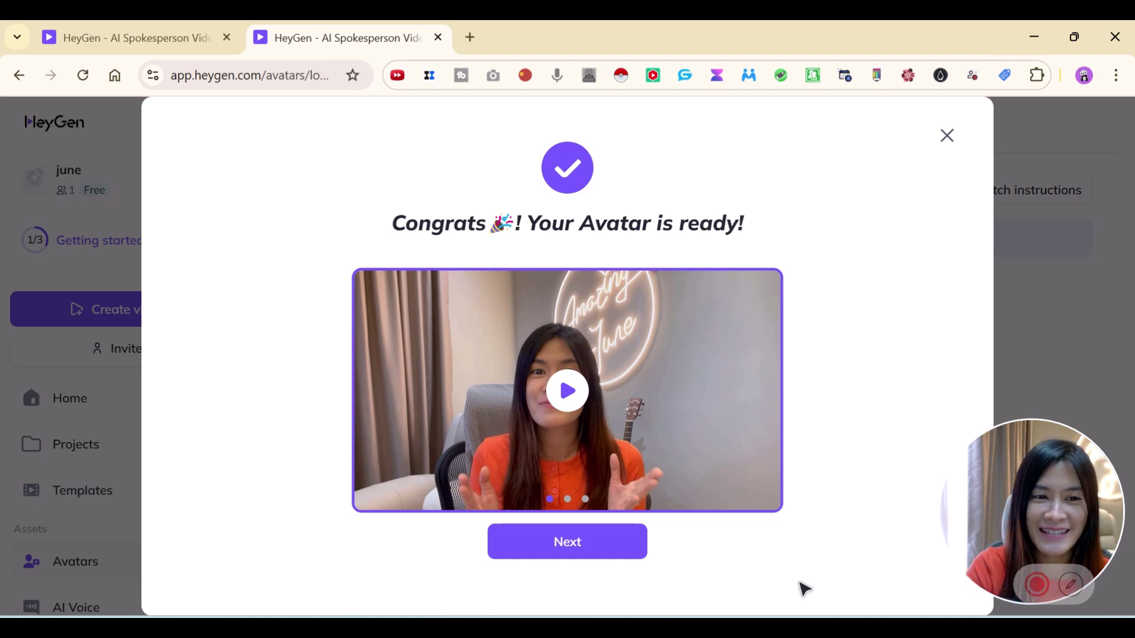
pyautogui.click(617, 559)
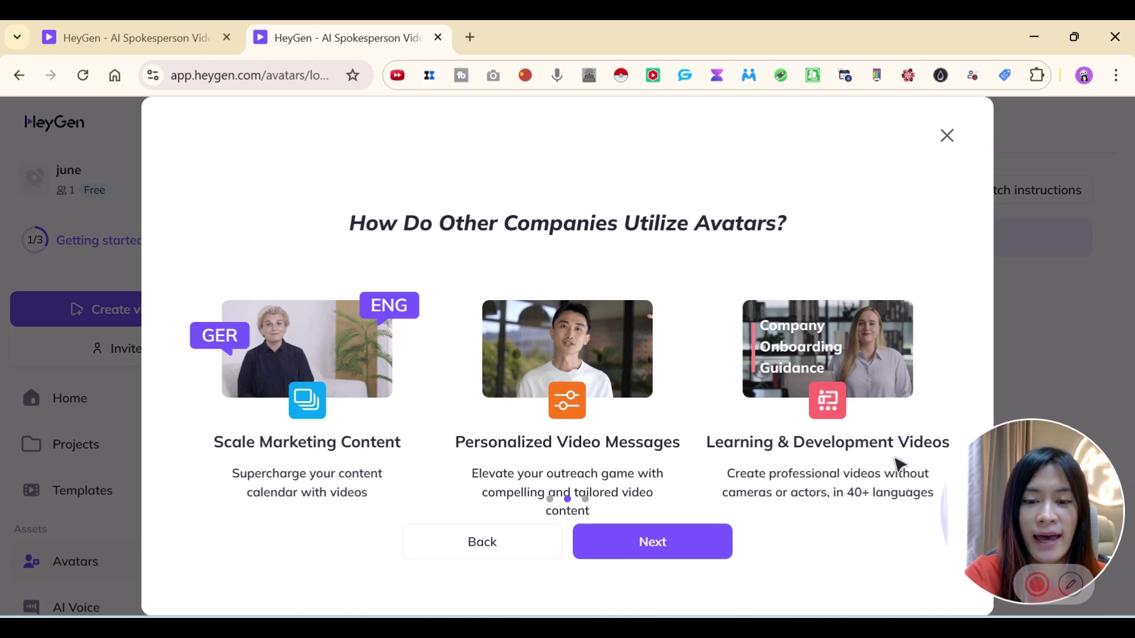
pyautogui.click(684, 540)
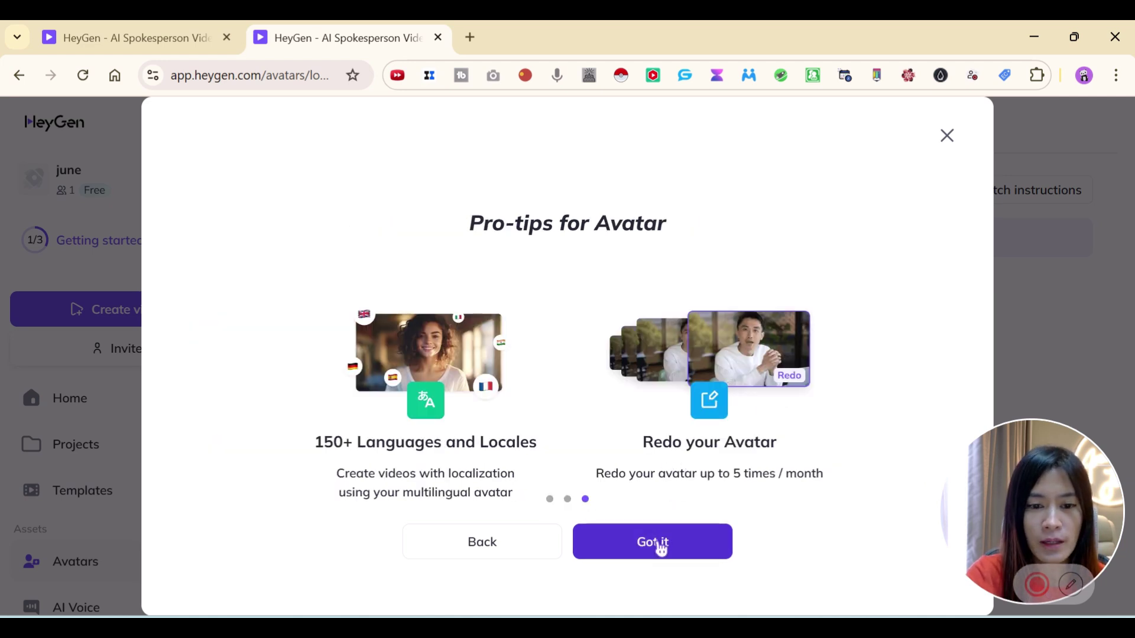
pyautogui.click(661, 548)
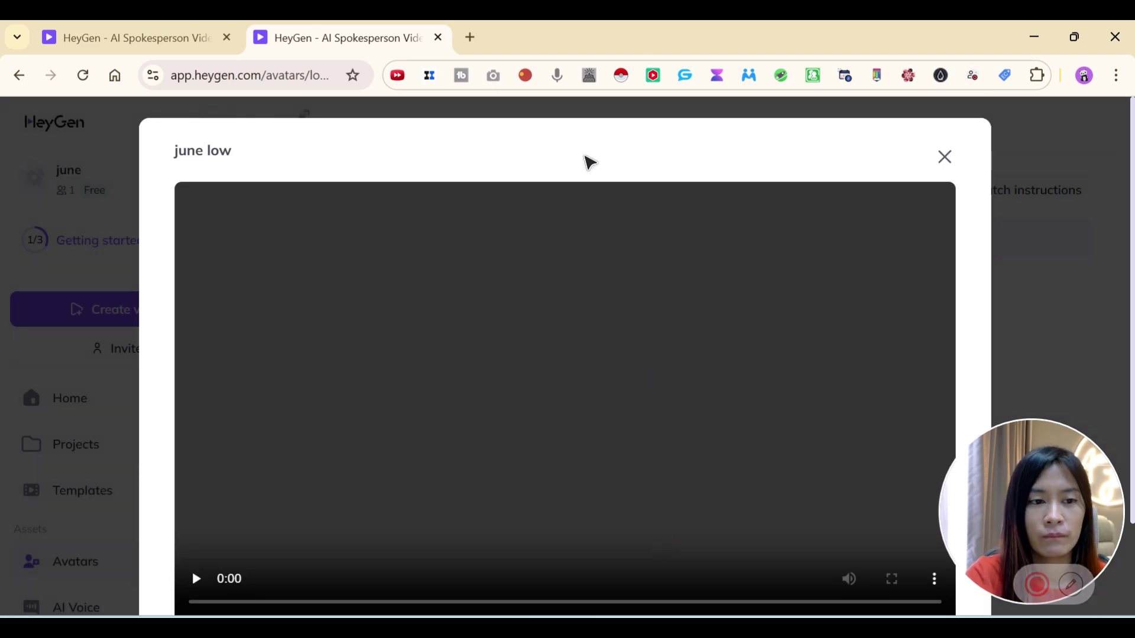
# Step: Play and pause the june low avatar video, then open its Edit Look settings
pyautogui.click(194, 585)
pyautogui.scroll(-2, 204, 573)
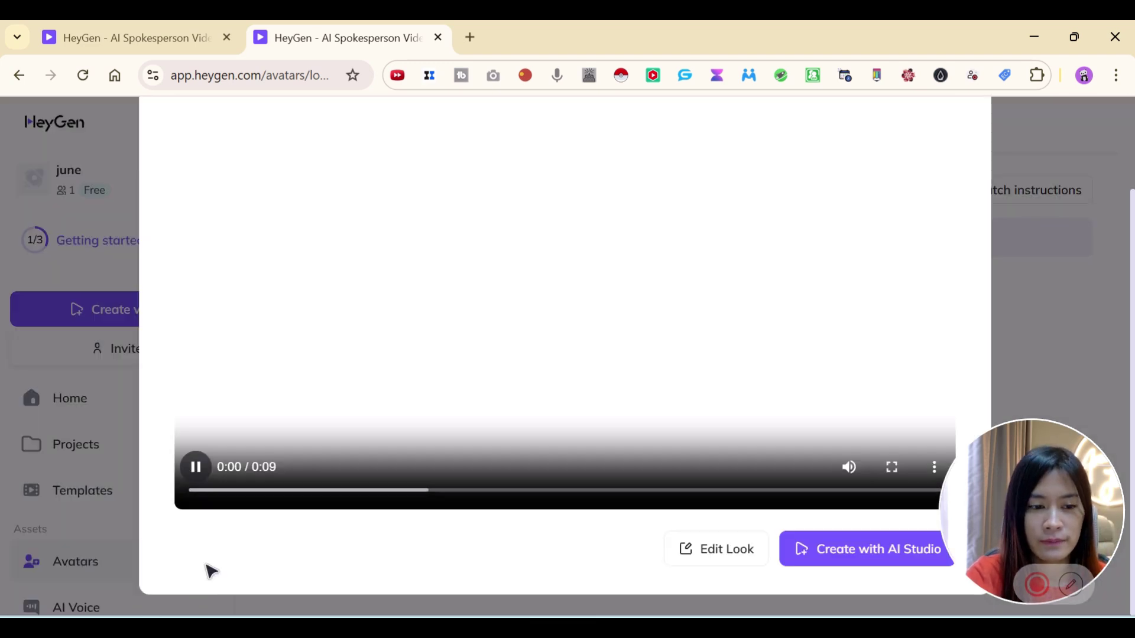
pyautogui.click(196, 468)
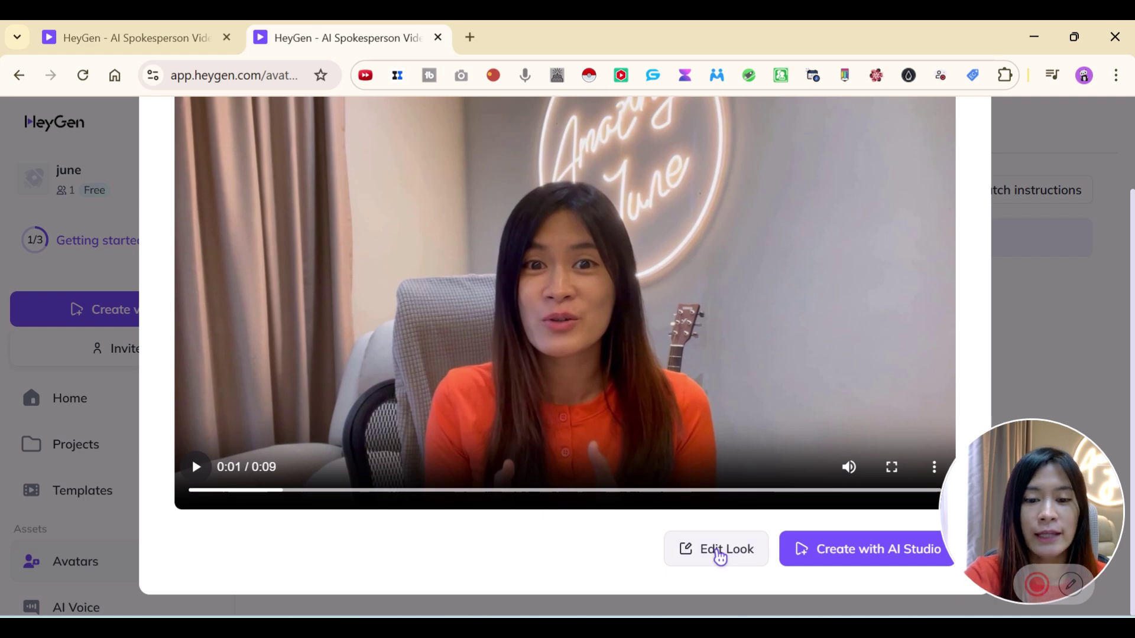
pyautogui.click(720, 555)
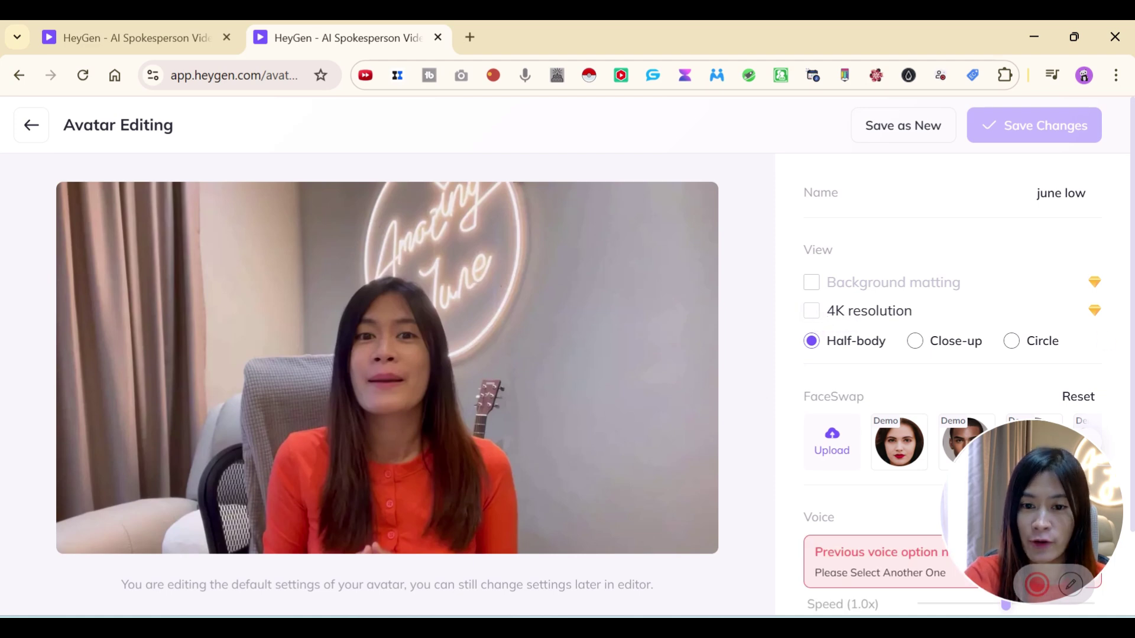
# Step: Compare Close-up and Circle framing, then keep the avatar at Half-body
pyautogui.click(916, 342)
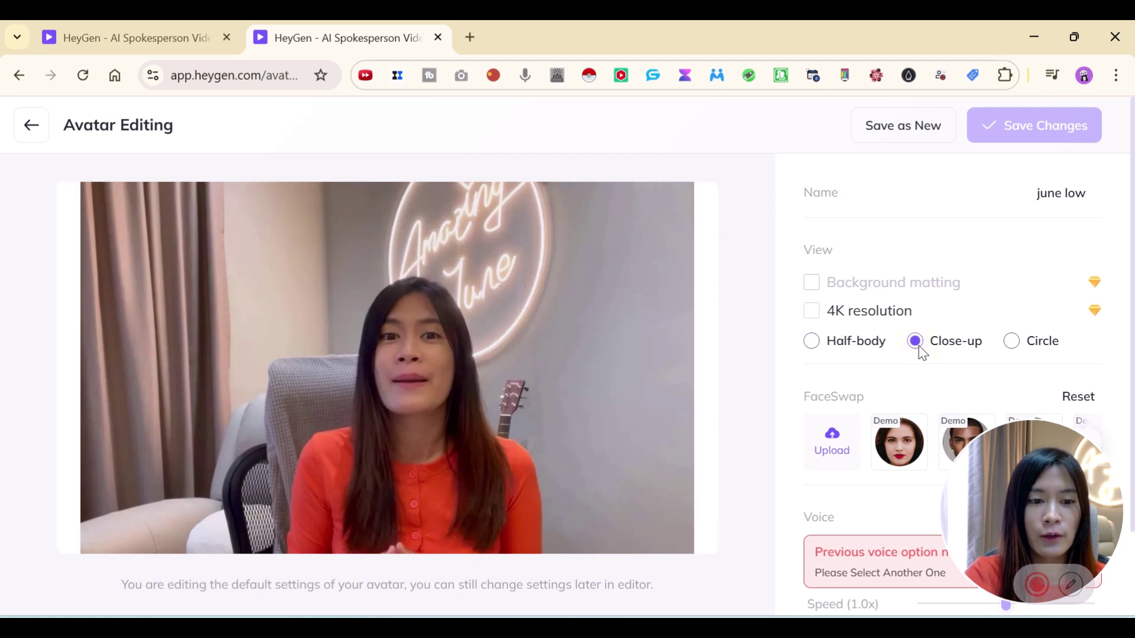
pyautogui.click(815, 348)
pyautogui.click(920, 346)
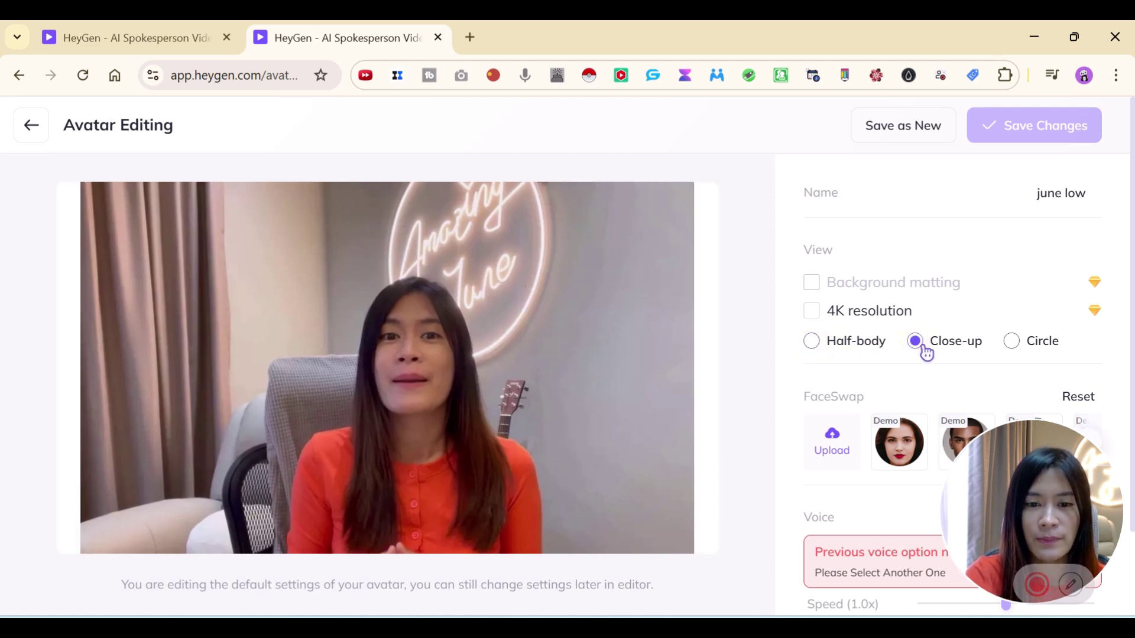
pyautogui.click(872, 347)
pyautogui.click(1005, 346)
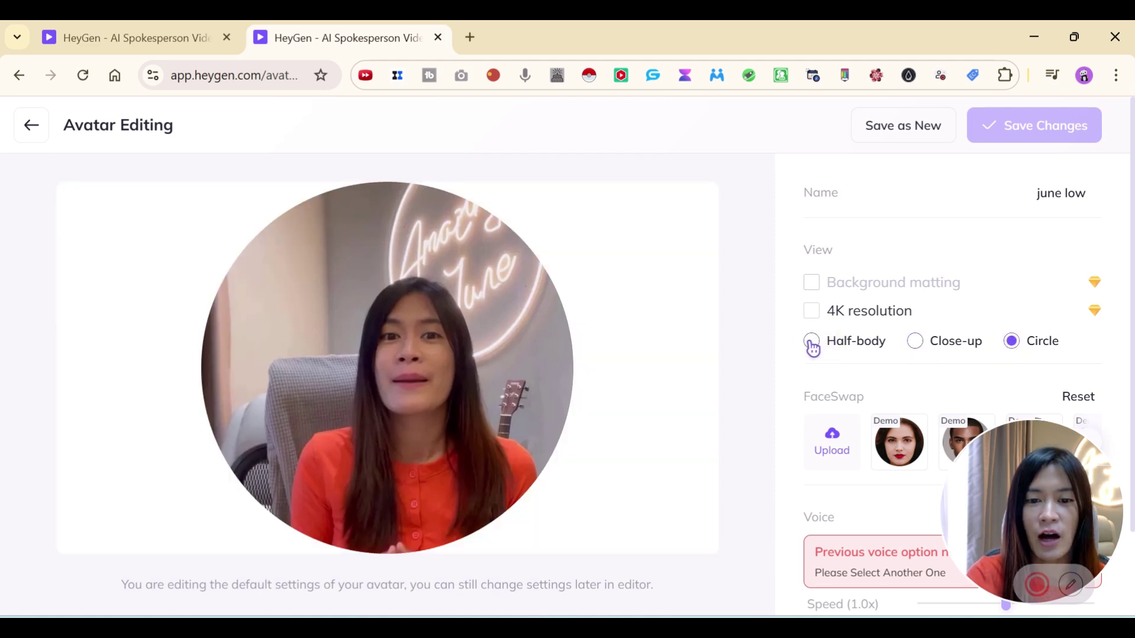
pyautogui.moveTo(1000, 472); pyautogui.dragTo(878, 173)
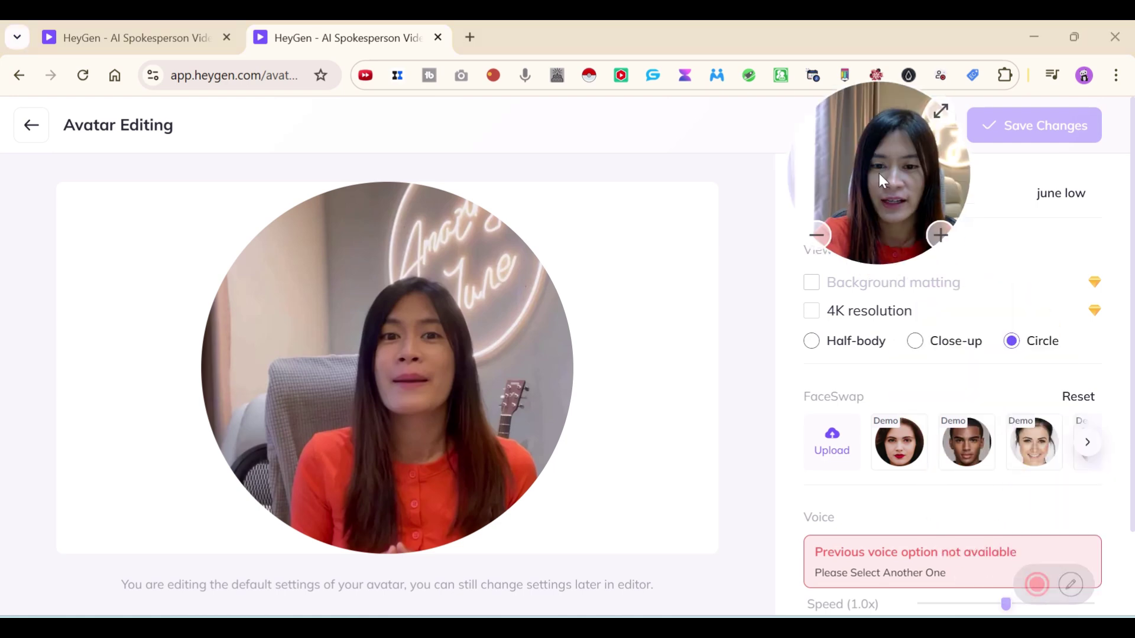
pyautogui.click(814, 348)
pyautogui.scroll(-2, 1038, 461)
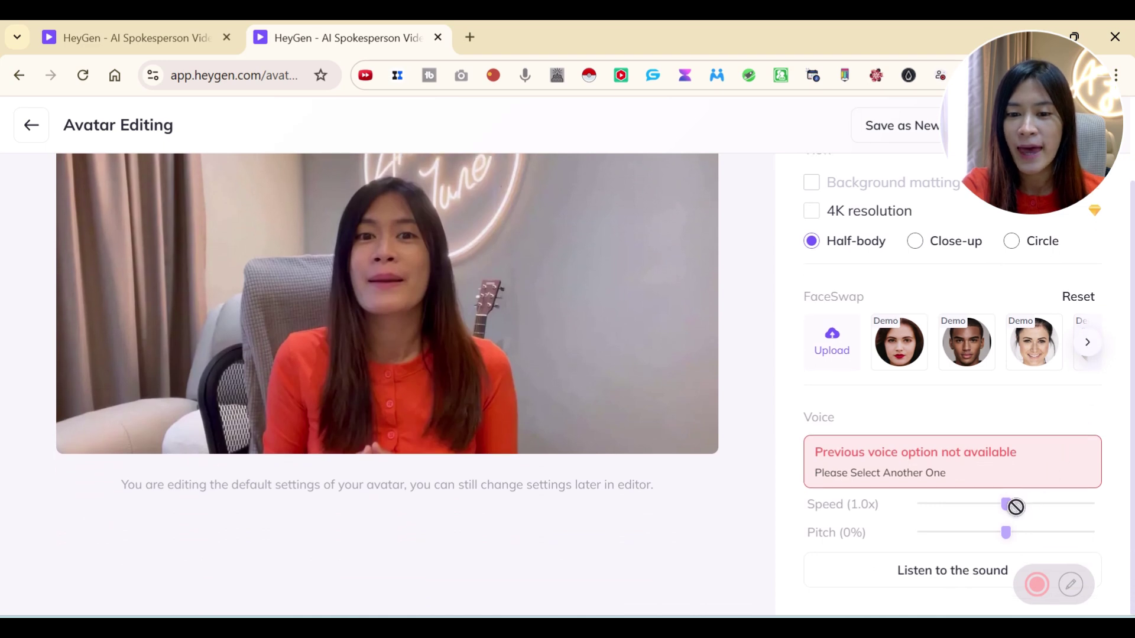
# Step: Replace the unavailable voice with Dario - Natural and bring up the voice choices
pyautogui.click(945, 588)
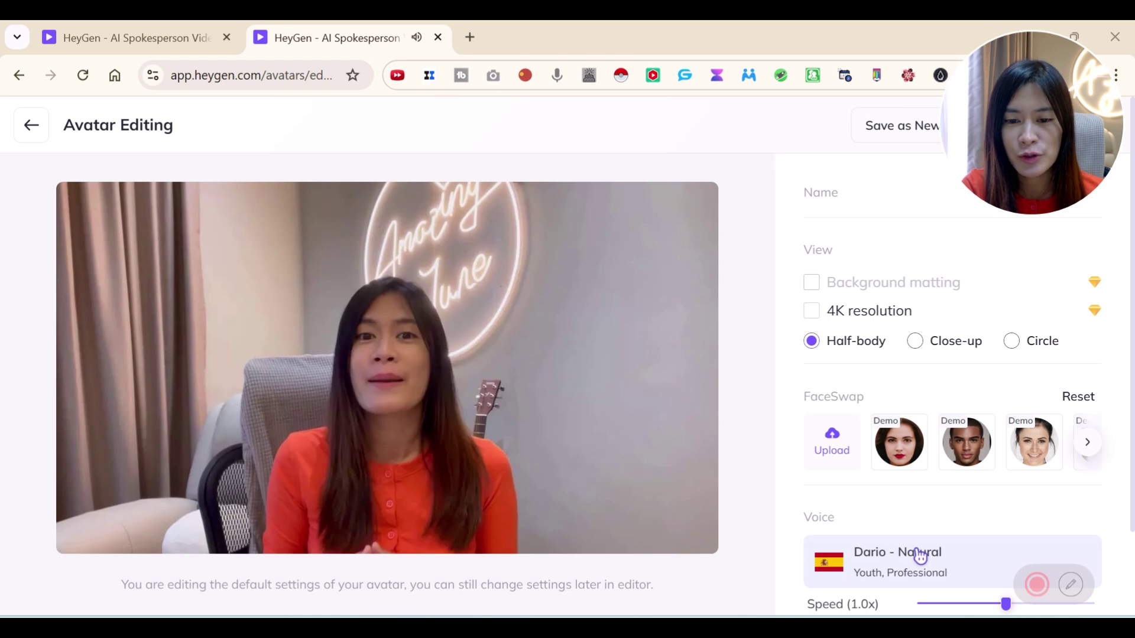
pyautogui.click(919, 556)
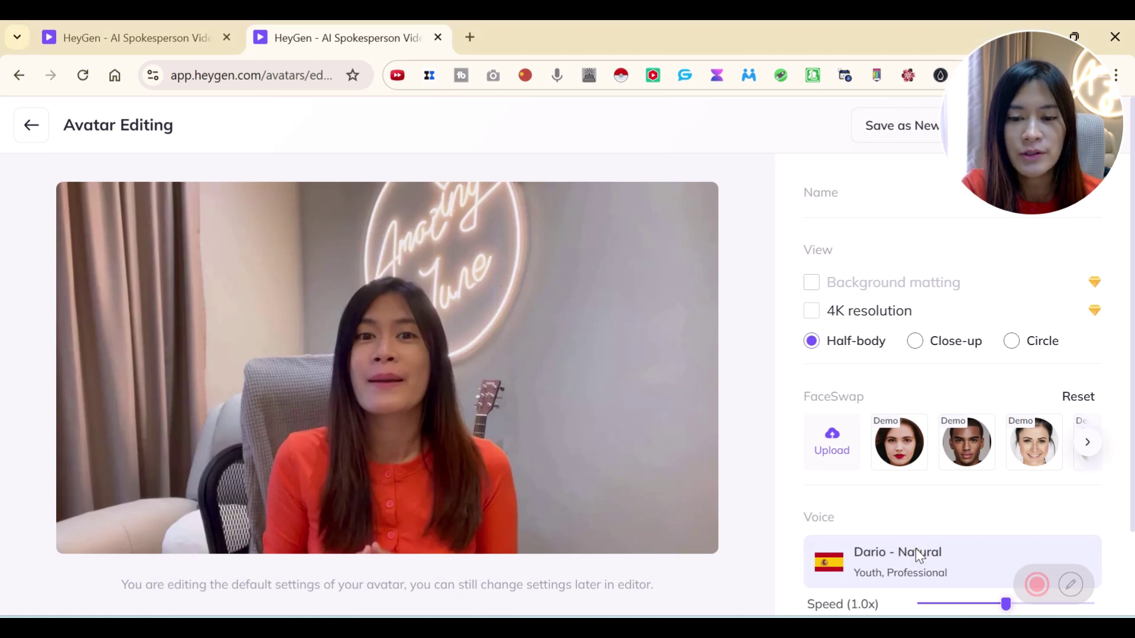
pyautogui.click(944, 556)
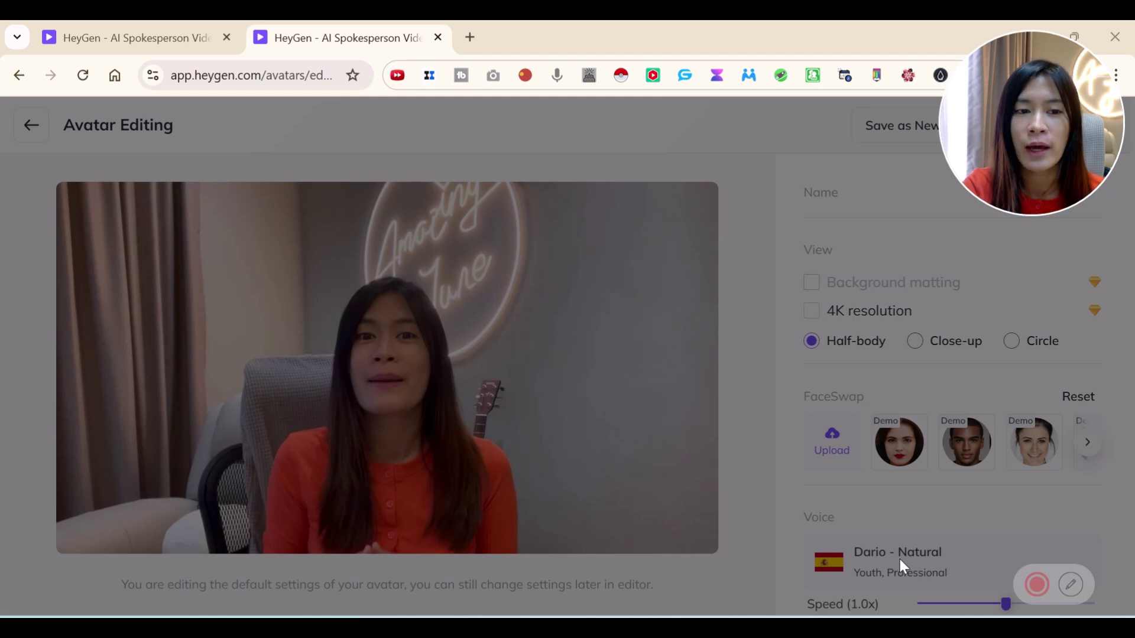
# Step: Browse the Choose Voice list for Animated Amy (Intense, Young) as the avatar's voice
pyautogui.scroll(-3, 540, 405)
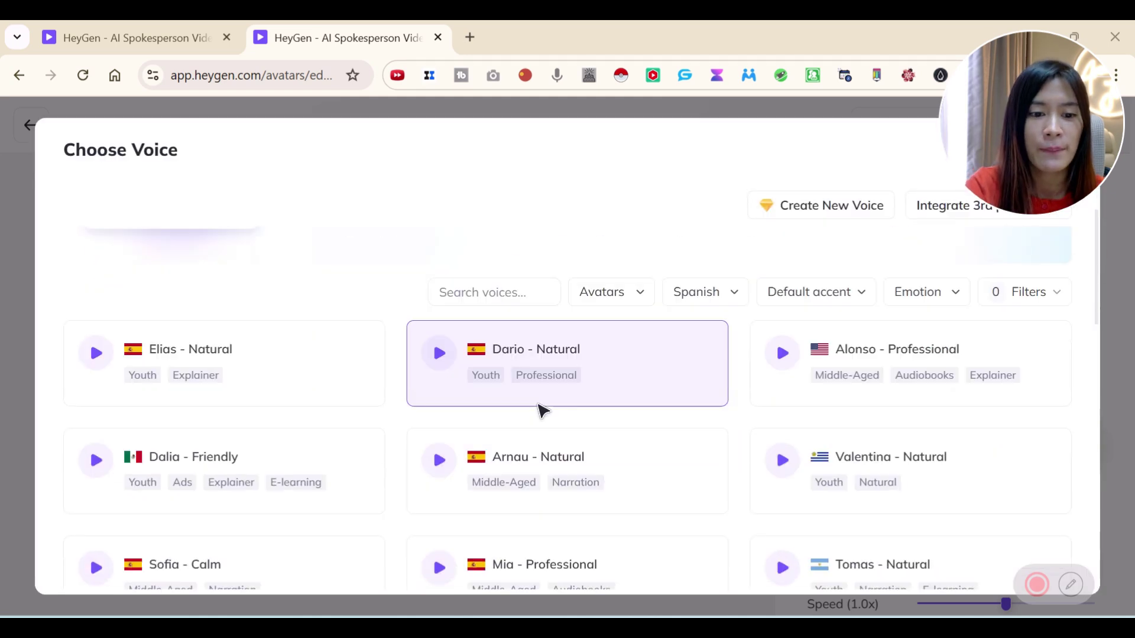
pyautogui.scroll(1, 540, 408)
pyautogui.scroll(2, 653, 392)
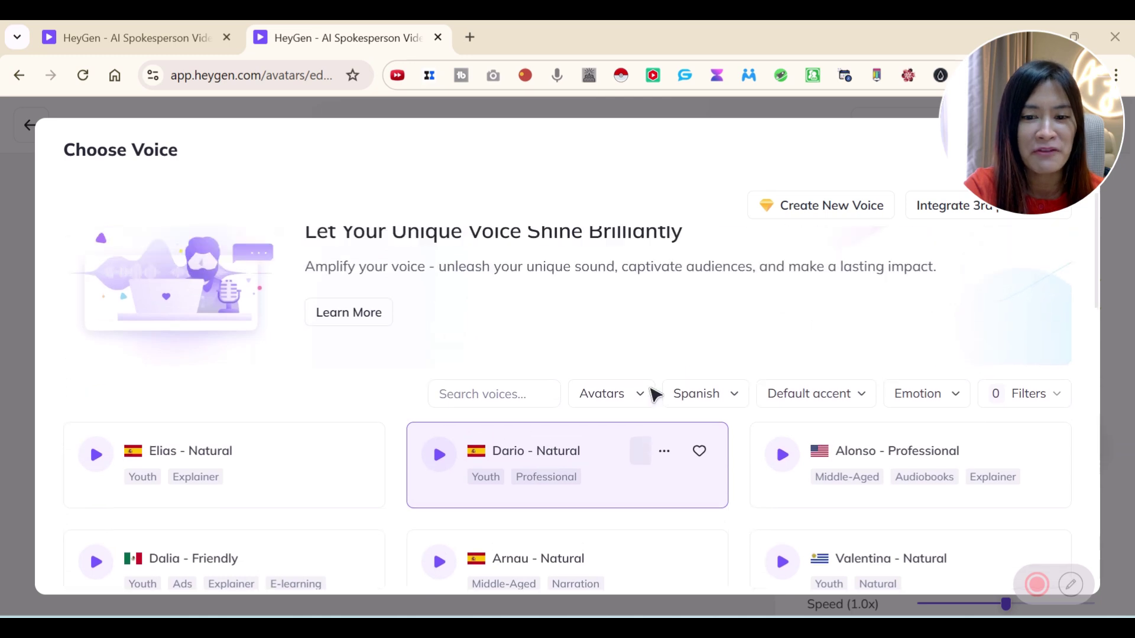
pyautogui.scroll(-2, 689, 448)
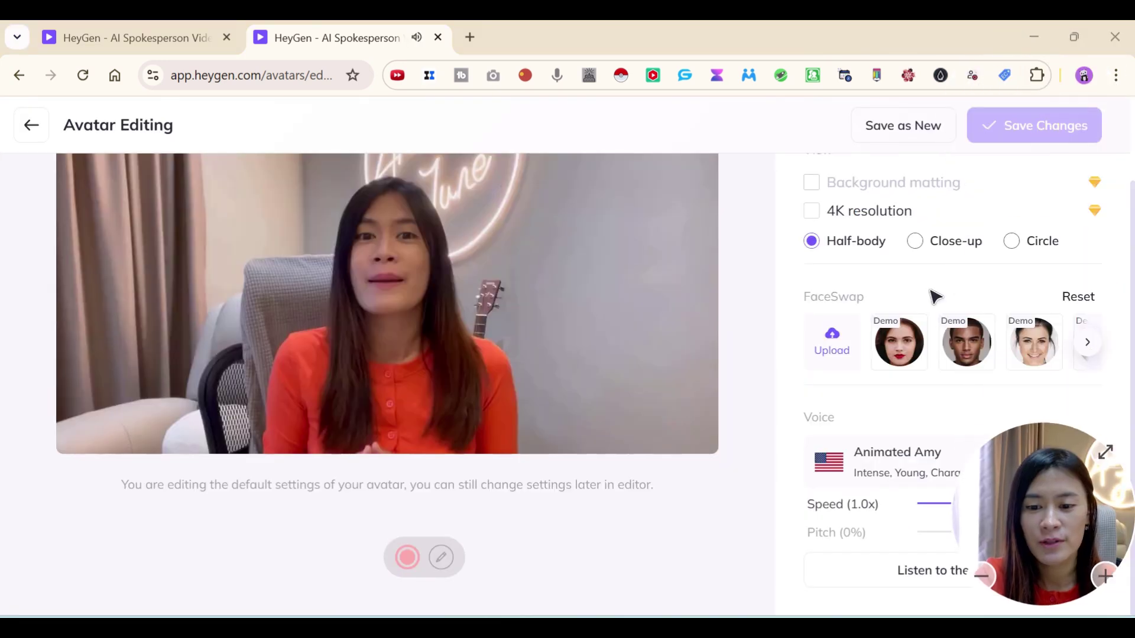
pyautogui.scroll(2, 973, 233)
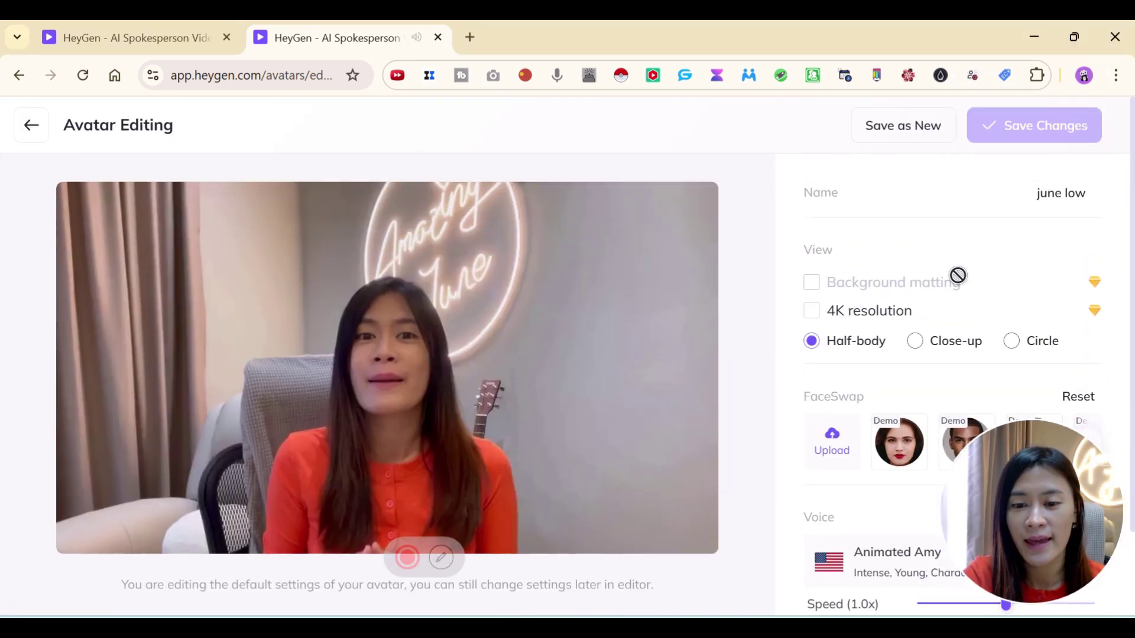
# Step: Save the edited avatar as a new look and open the june low look's preview
pyautogui.click(900, 131)
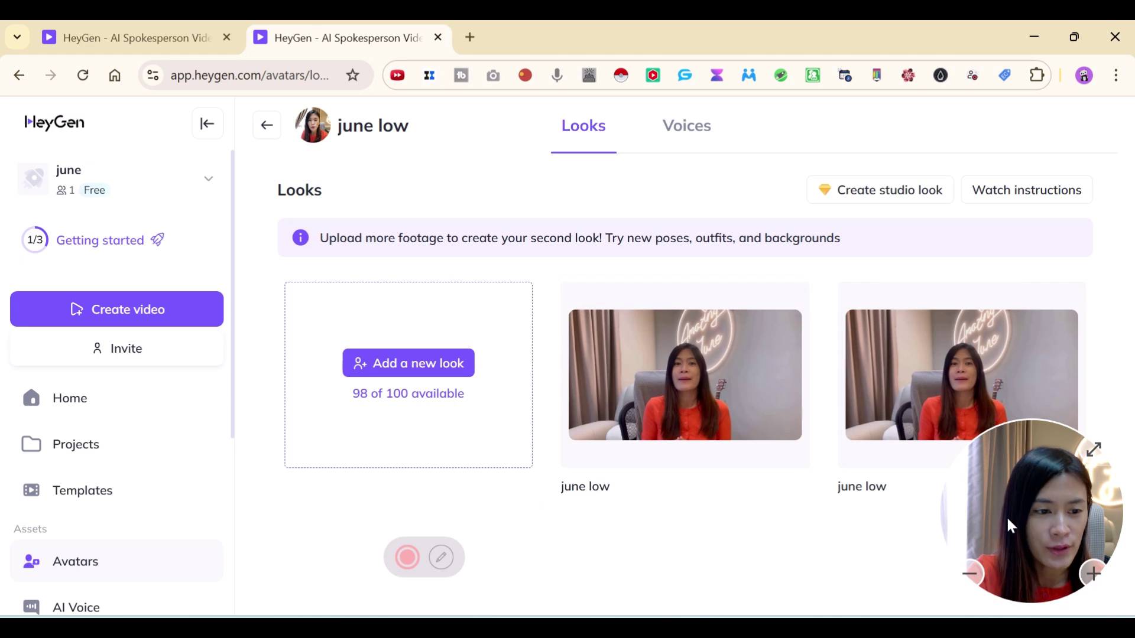
pyautogui.click(652, 391)
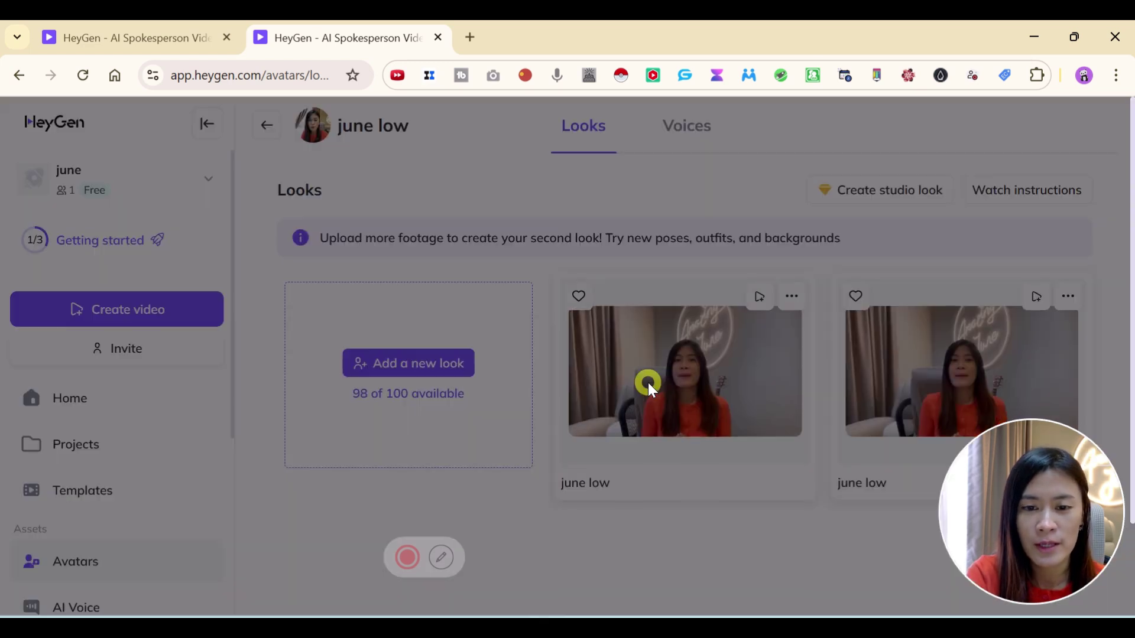
pyautogui.scroll(-2, 812, 442)
# Step: Create a new video from this look in AI Studio via the Get Started page
pyautogui.click(843, 568)
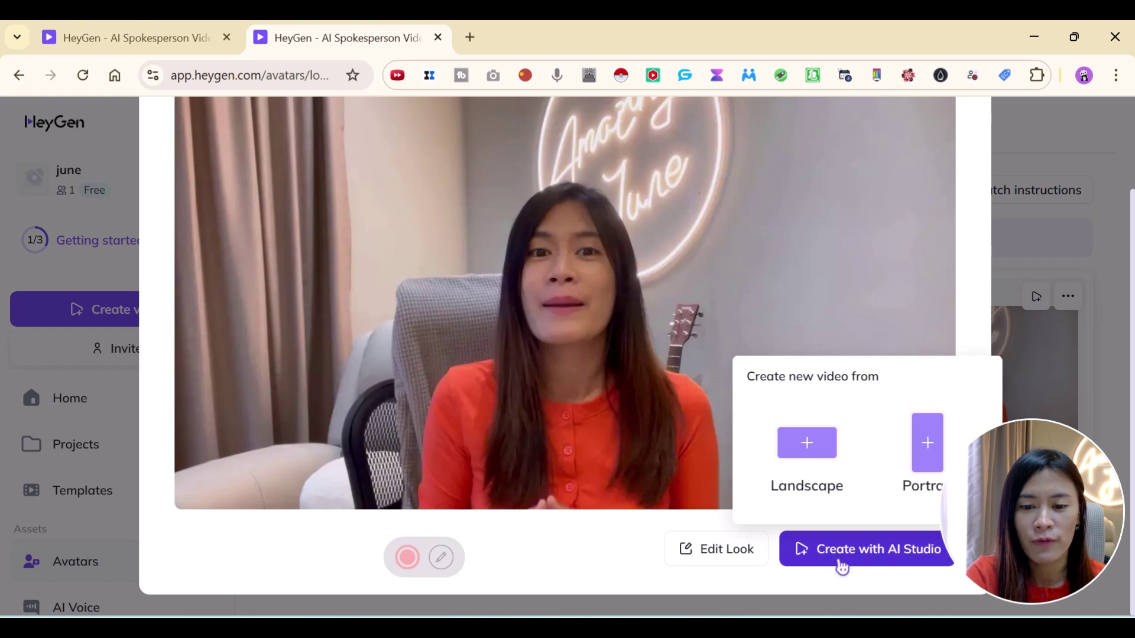
pyautogui.click(842, 567)
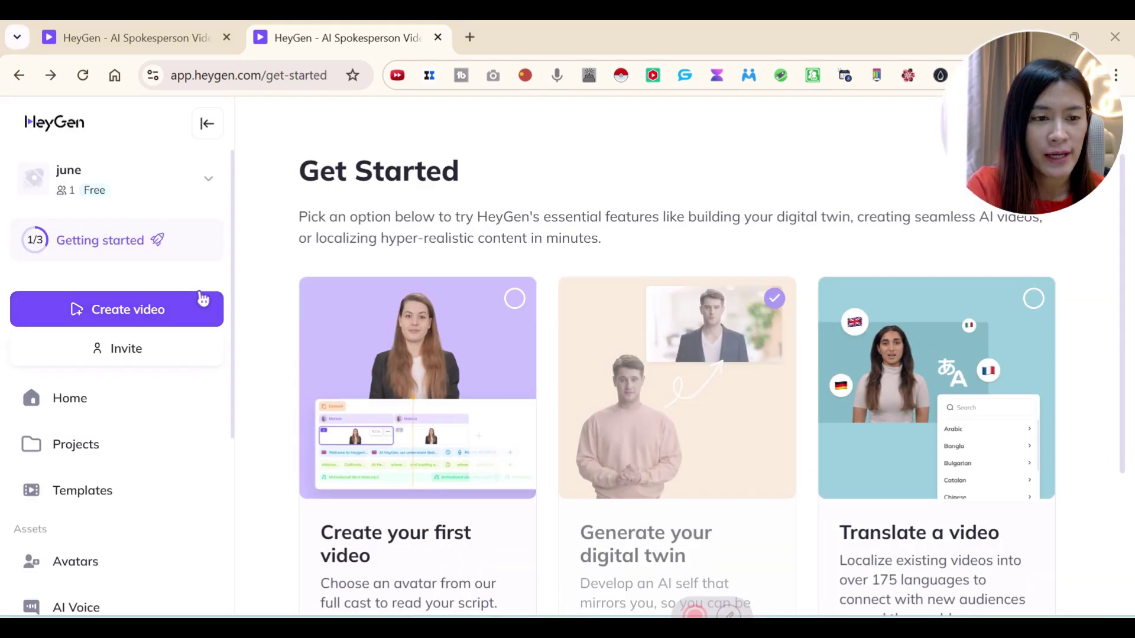
pyautogui.scroll(-3, 155, 307)
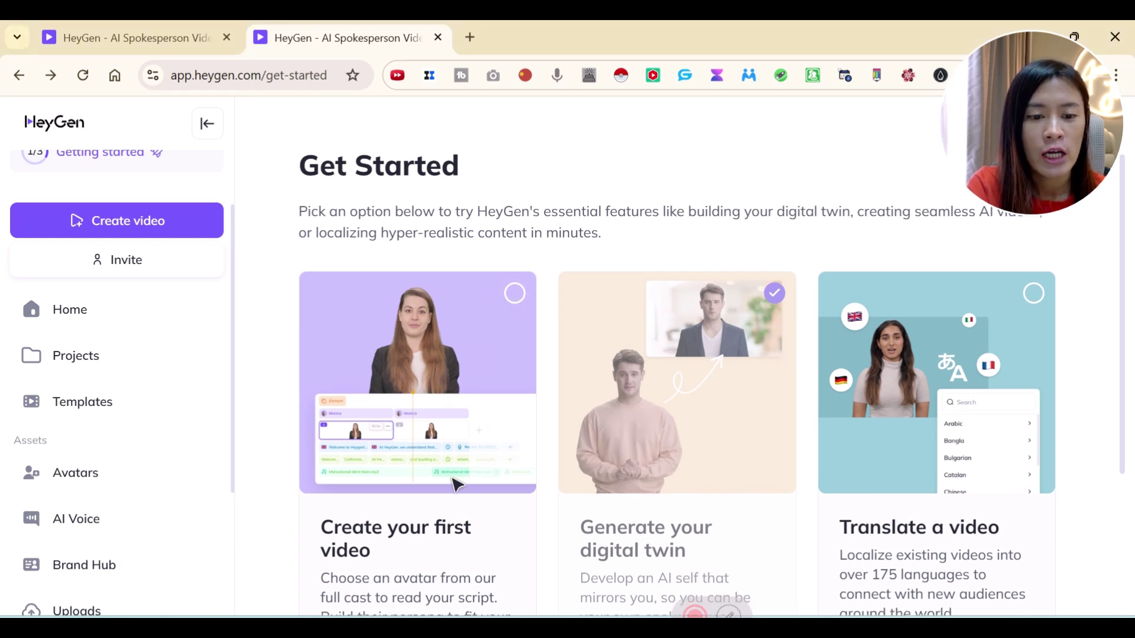
pyautogui.scroll(-3, 449, 413)
pyautogui.click(415, 486)
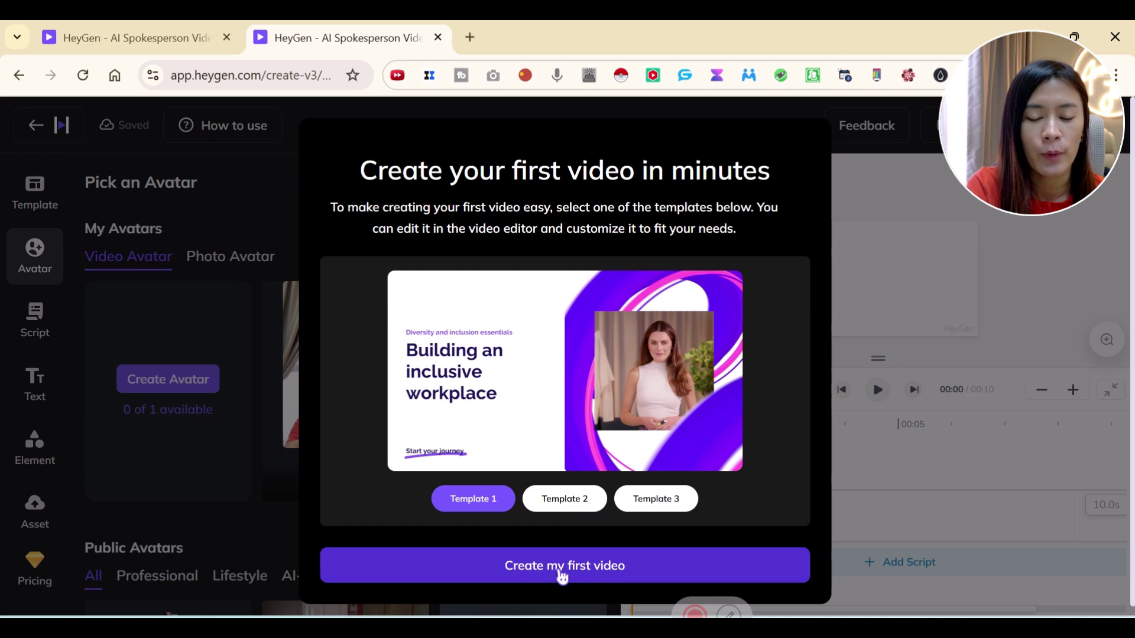
# Step: Start from Template 1 and swap the presenter for the june low look
pyautogui.click(558, 569)
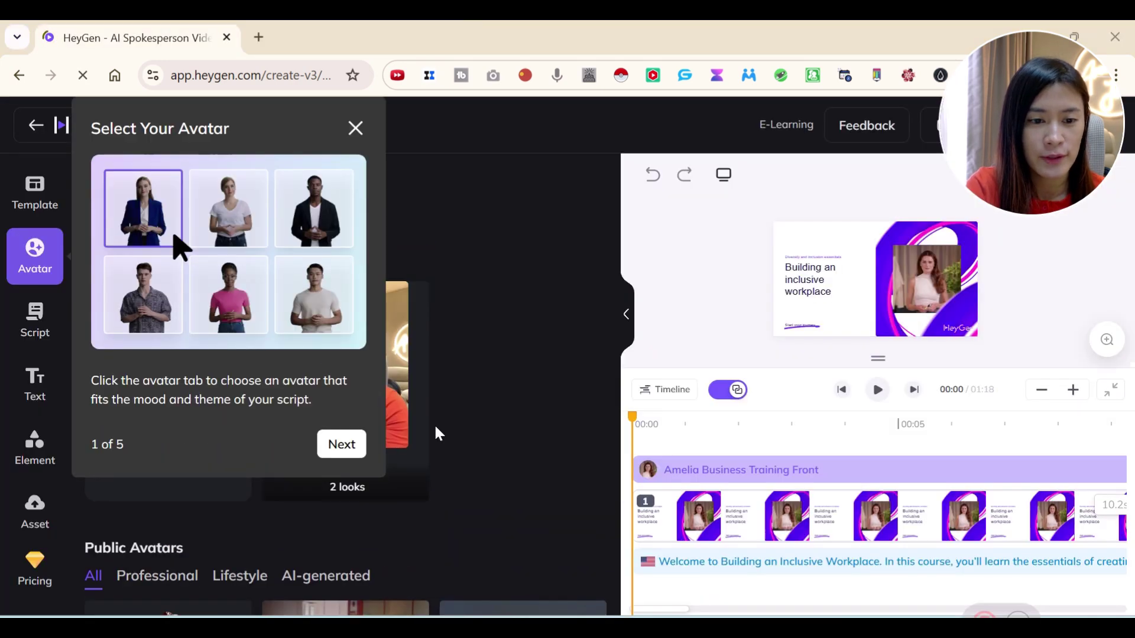
pyautogui.click(355, 130)
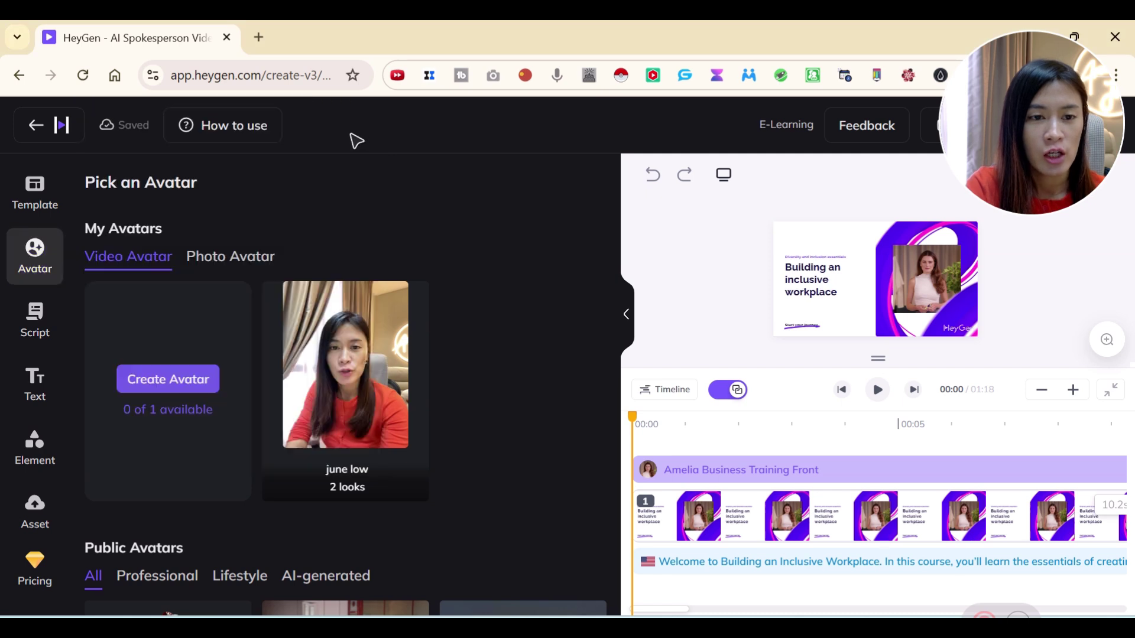
pyautogui.click(330, 418)
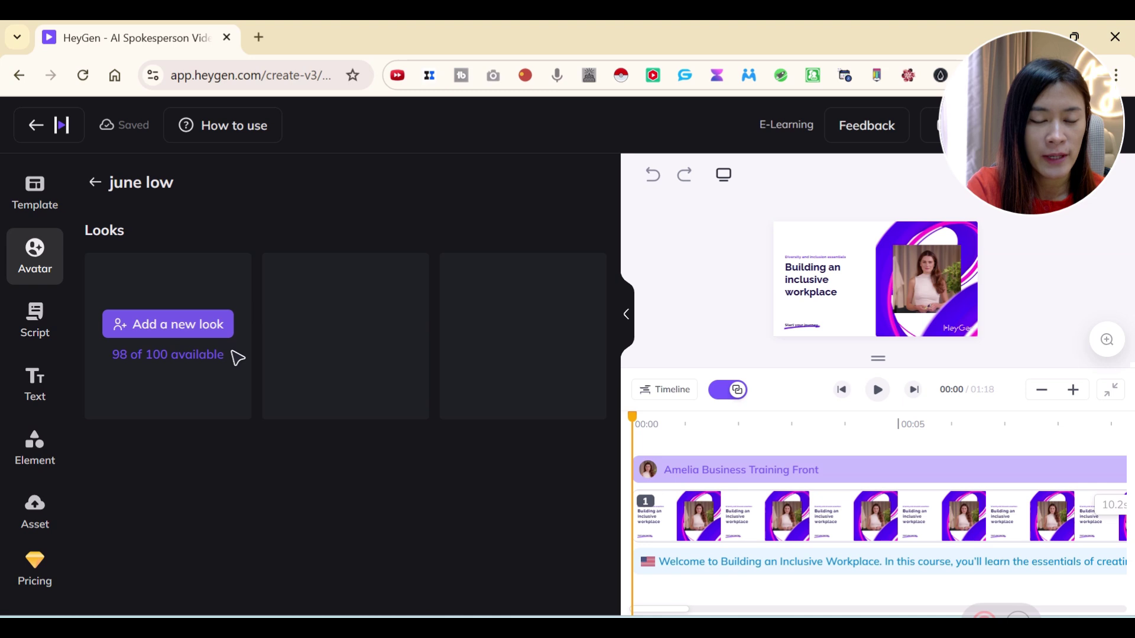
pyautogui.click(358, 355)
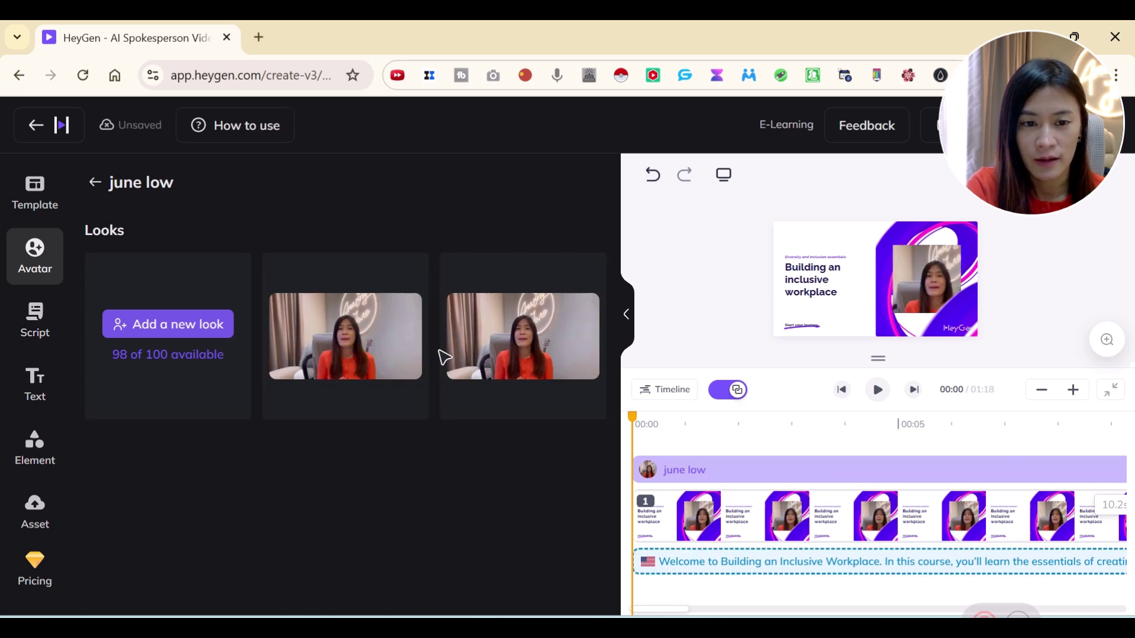
pyautogui.click(370, 351)
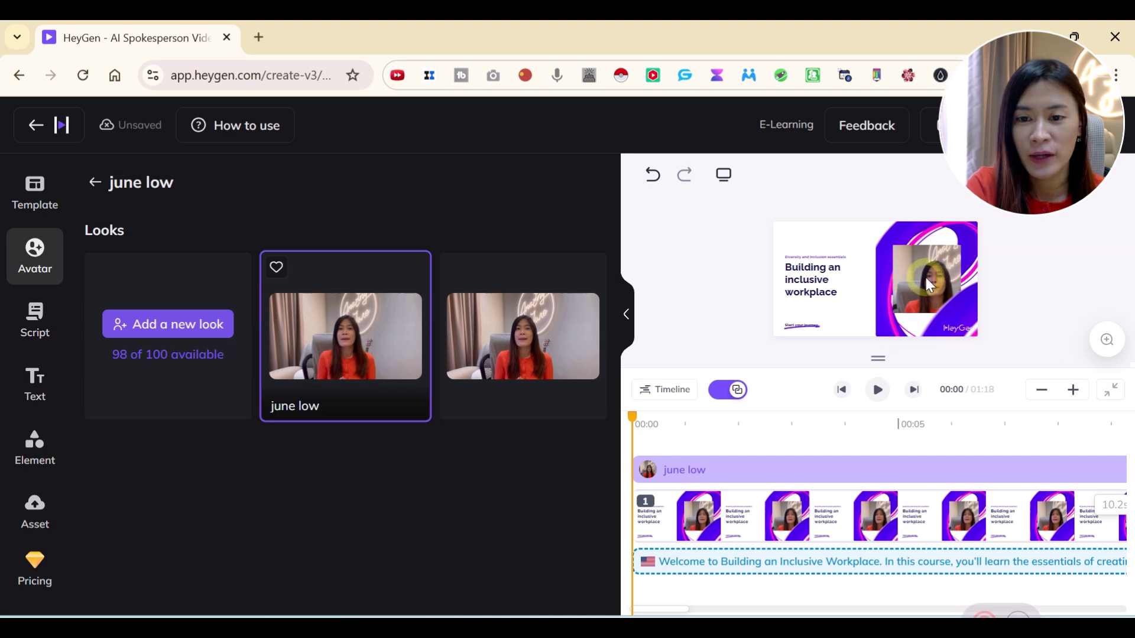
# Step: Enlarge the june low avatar to fill the whole scene
pyautogui.click(832, 237)
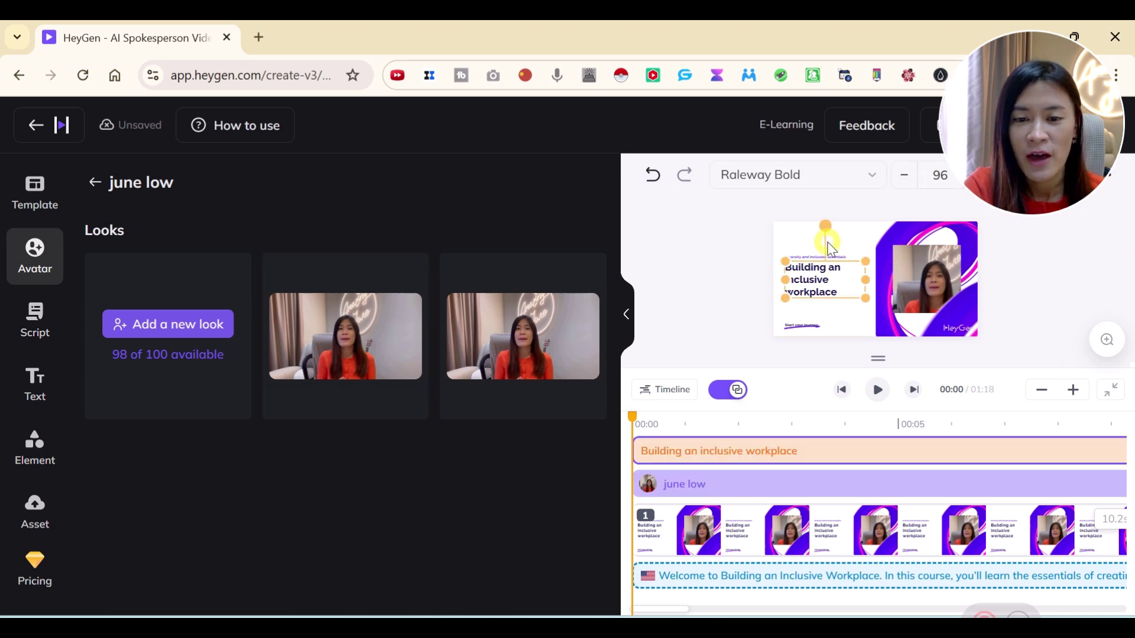
pyautogui.click(922, 287)
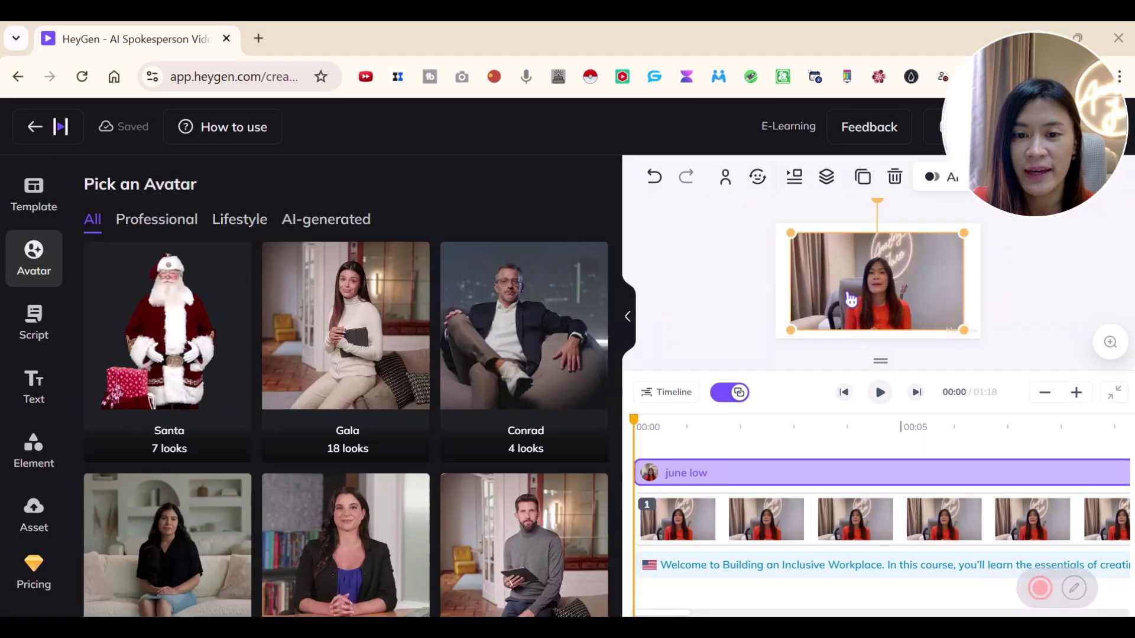
pyautogui.moveTo(963, 330)
pyautogui.mouseDown()
pyautogui.moveTo(938, 314)
pyautogui.moveTo(963, 329)
pyautogui.mouseUp()
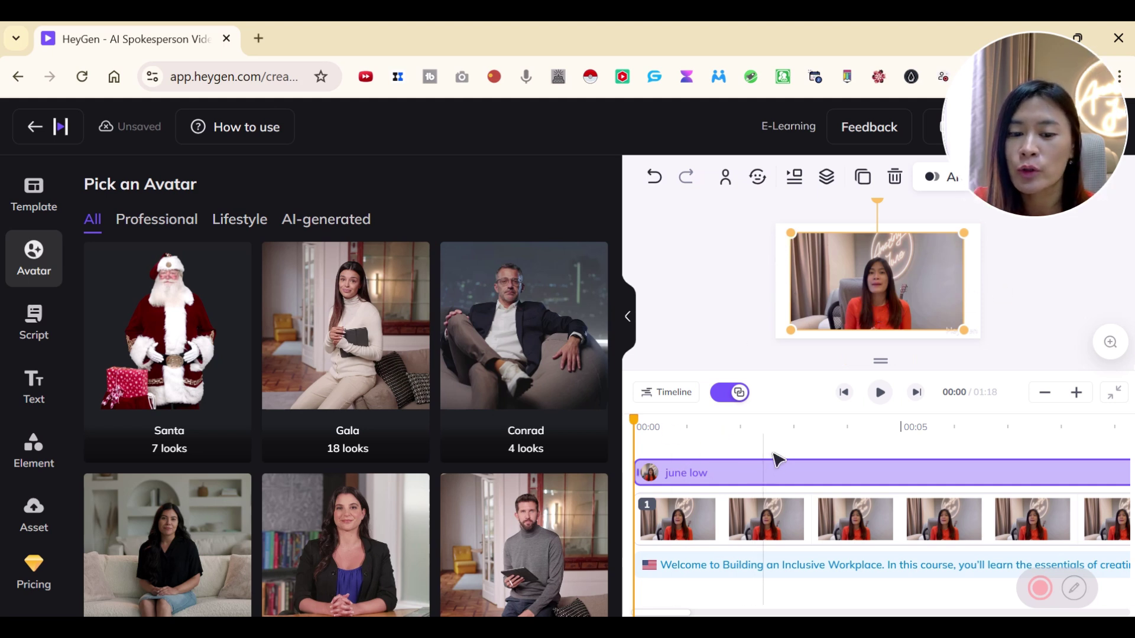
# Step: Open the GPT script writer from the Script panel and select the current script text
pyautogui.click(36, 339)
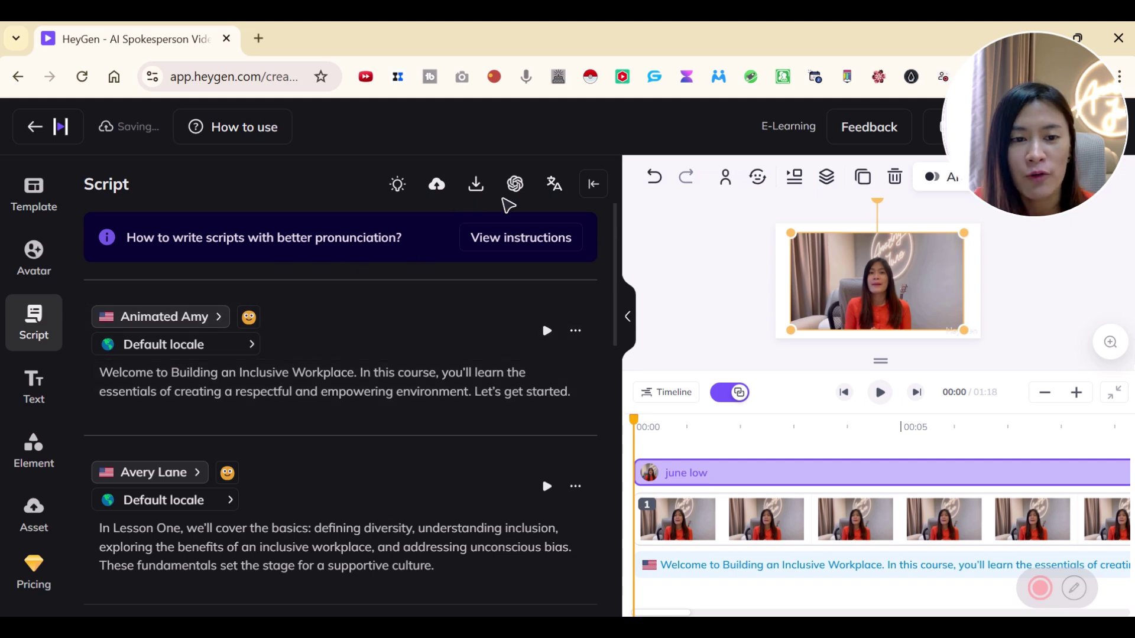
pyautogui.click(522, 191)
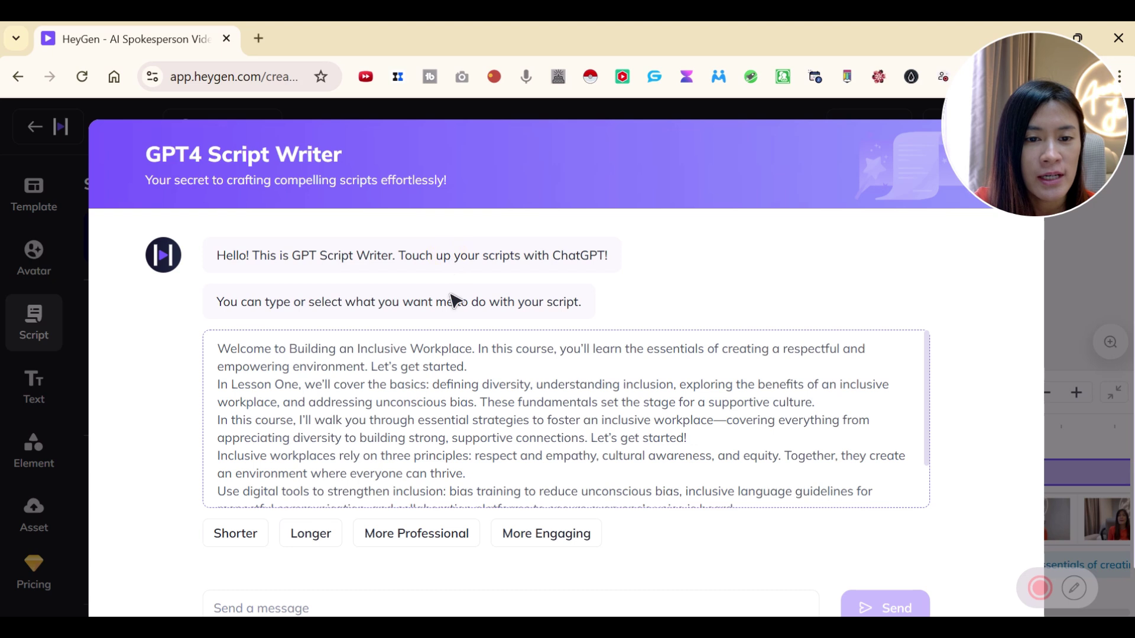
pyautogui.scroll(-2, 419, 438)
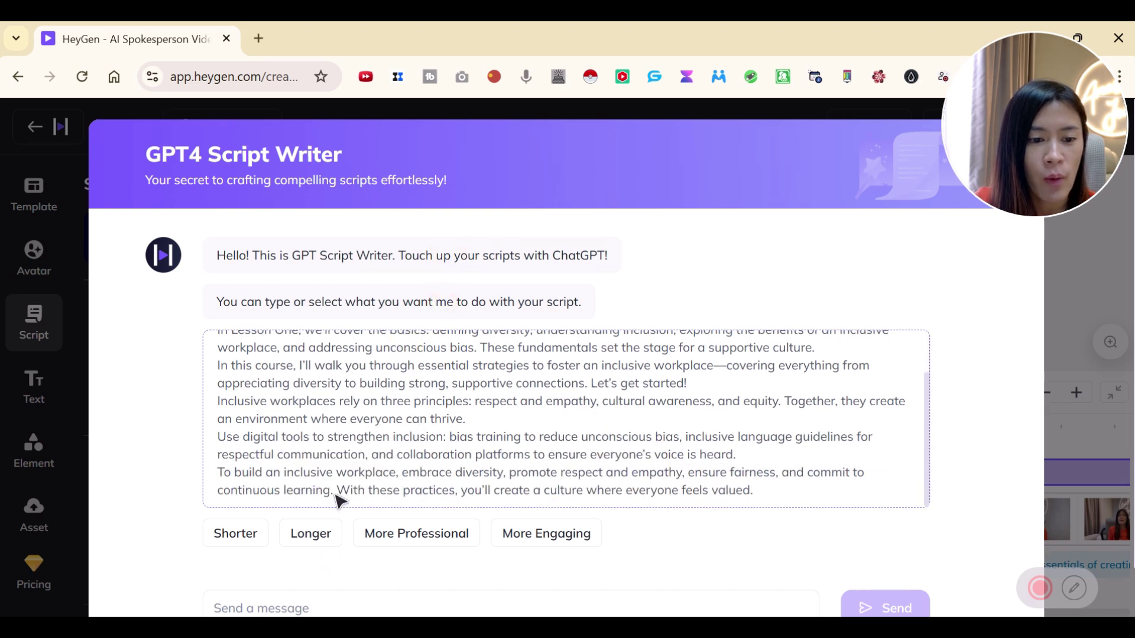
pyautogui.click(347, 468)
pyautogui.hotkey('ctrl', 'a')
pyautogui.click(693, 498)
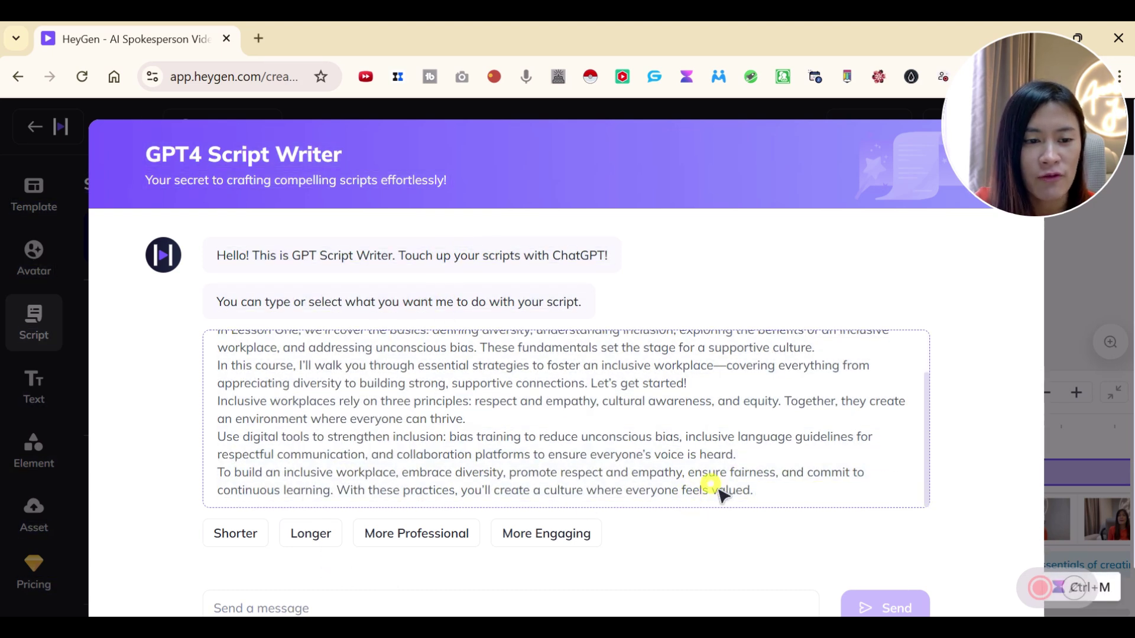
pyautogui.scroll(3, 713, 488)
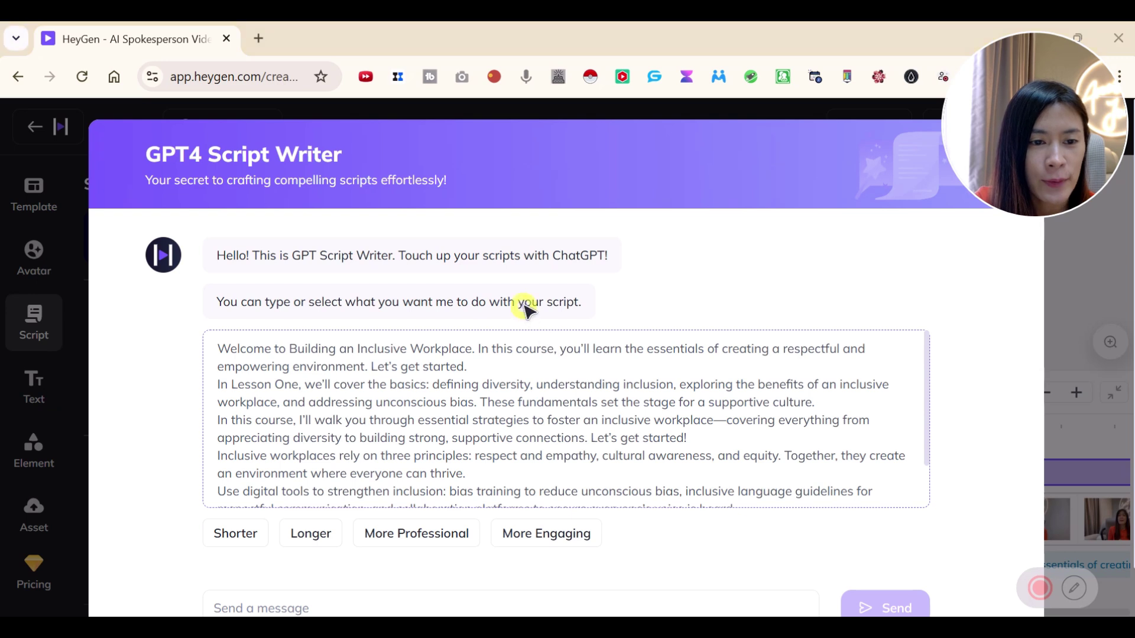
# Step: Ask for a shorter script, send a take-action prompt, then close the writer
pyautogui.click(235, 541)
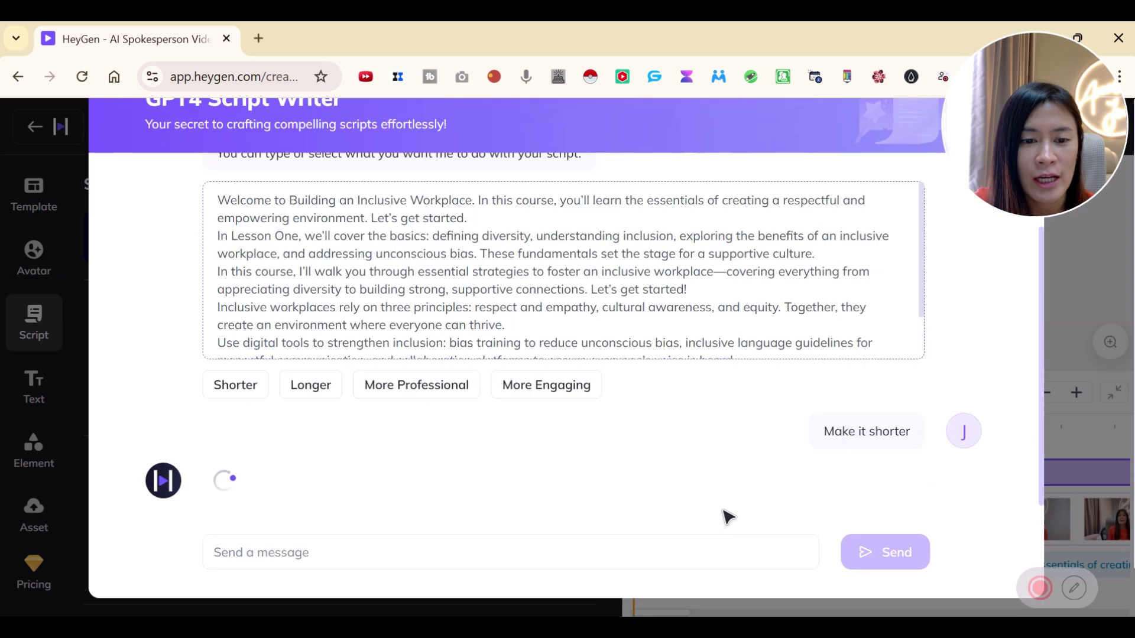
pyautogui.scroll(2, 768, 369)
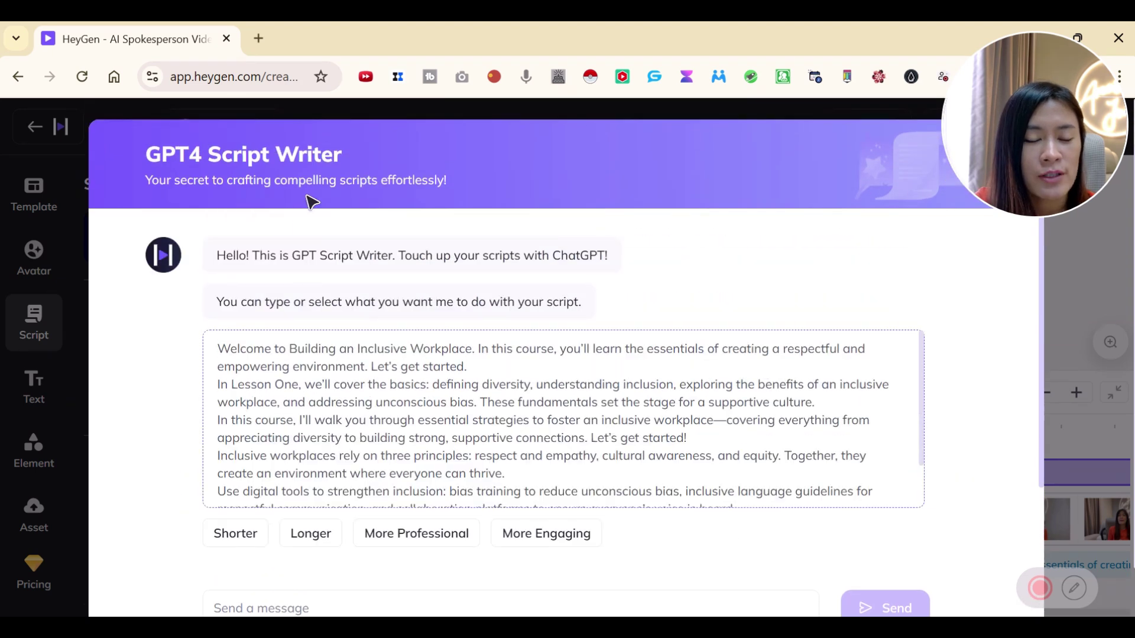
pyautogui.scroll(-2, 793, 426)
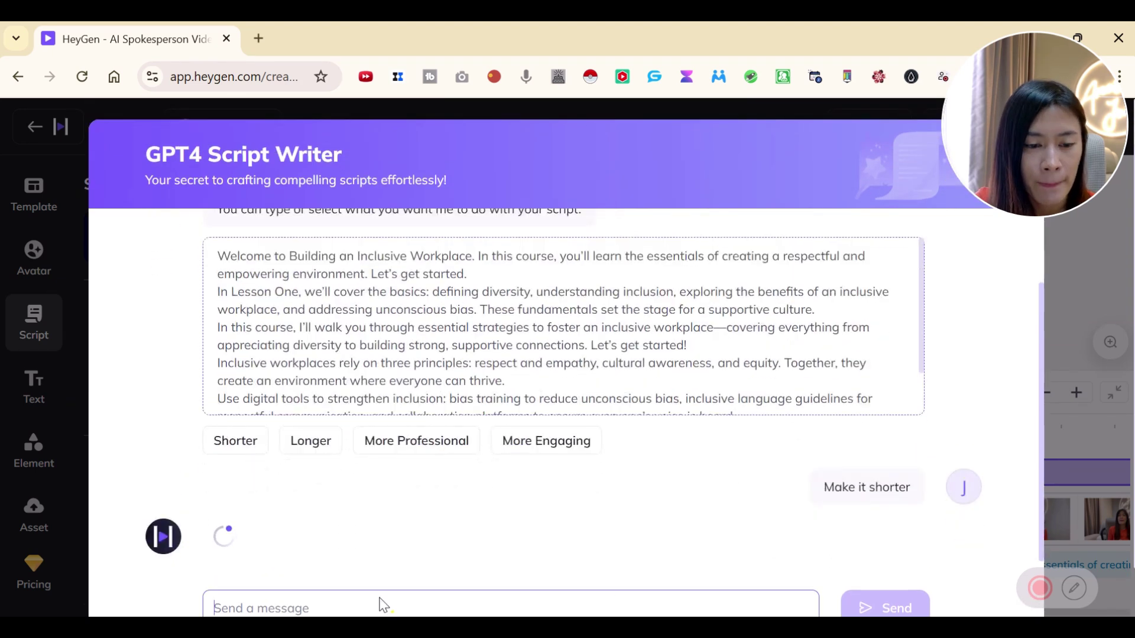
pyautogui.click(380, 603)
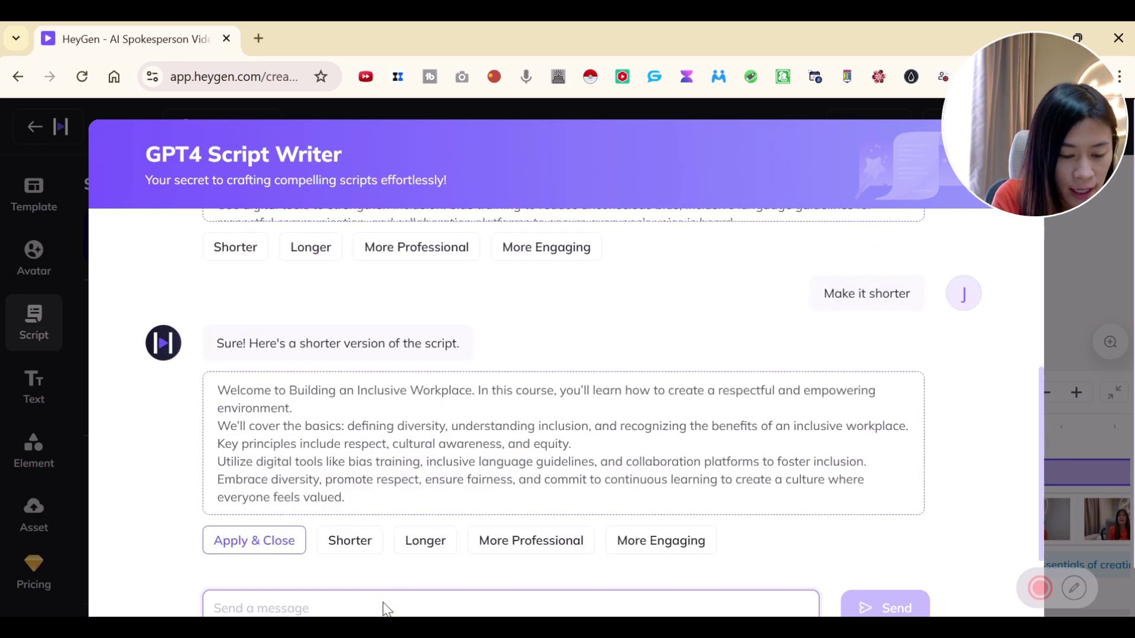
pyautogui.write('top')
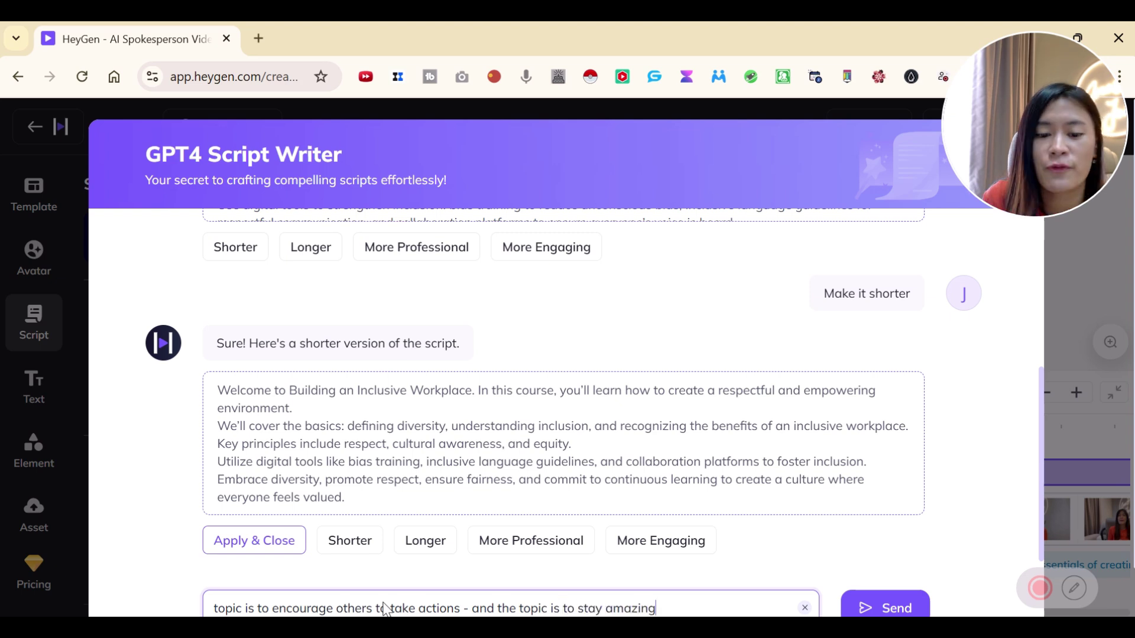
pyautogui.scroll(-1, 721, 551)
pyautogui.click(915, 569)
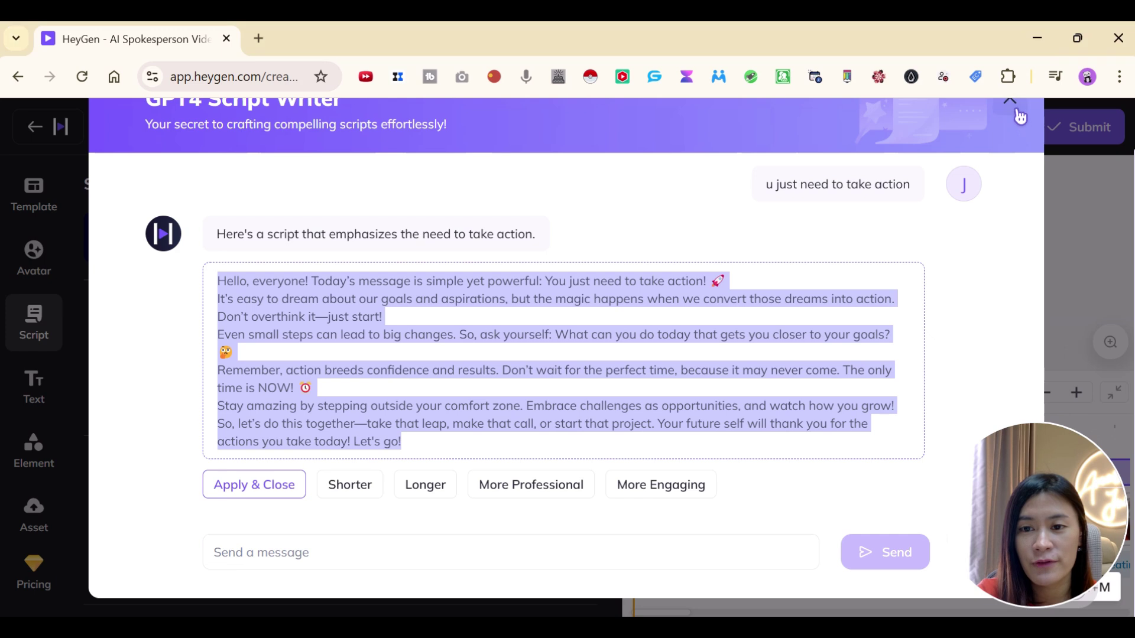
pyautogui.click(1008, 105)
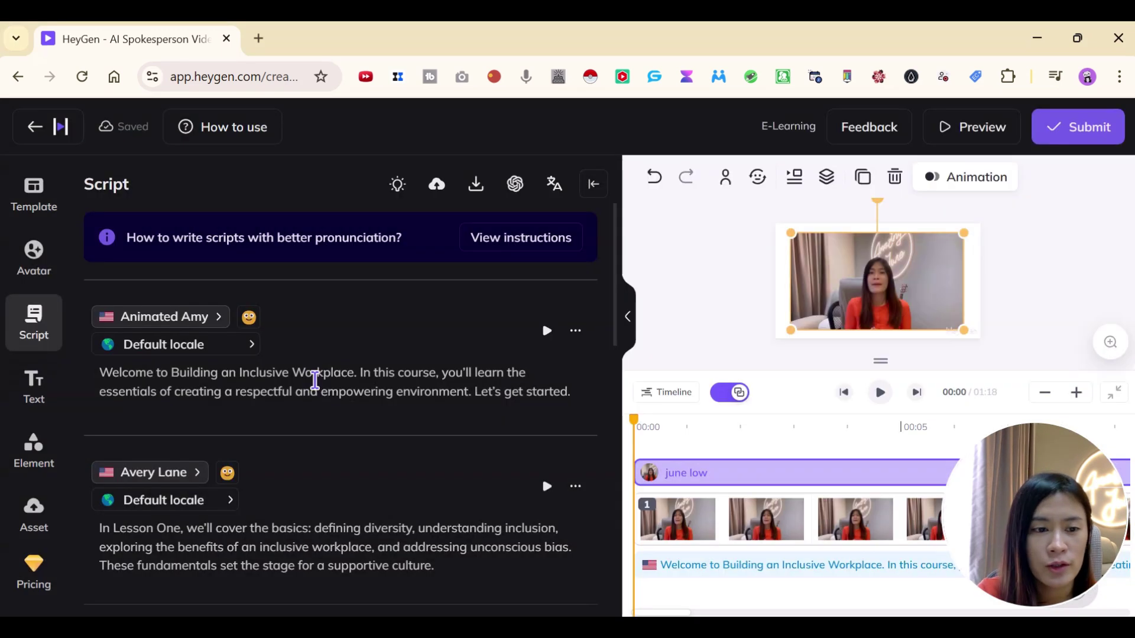
# Step: Put the take-action message in the first script block and regenerate its voice audio
pyautogui.click(484, 374)
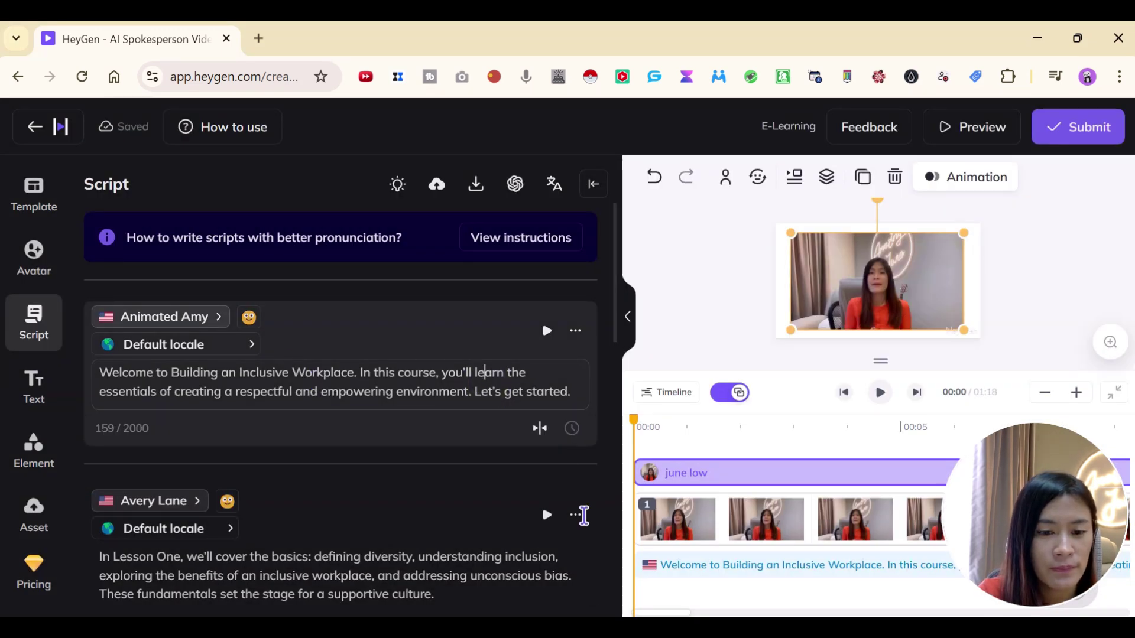
pyautogui.click(582, 523)
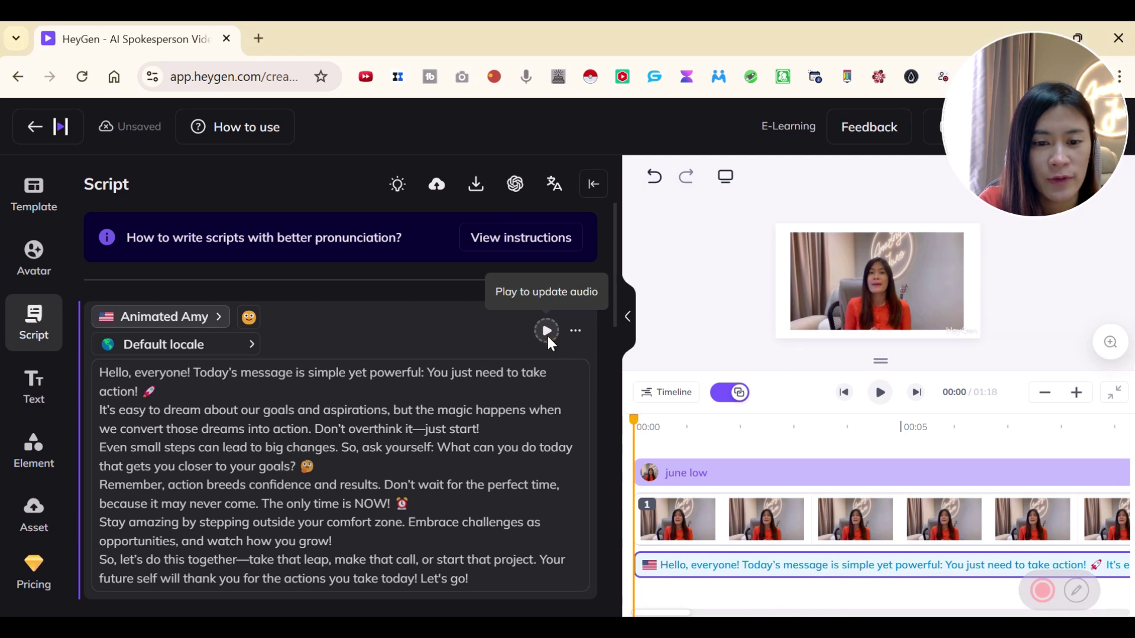
pyautogui.click(548, 335)
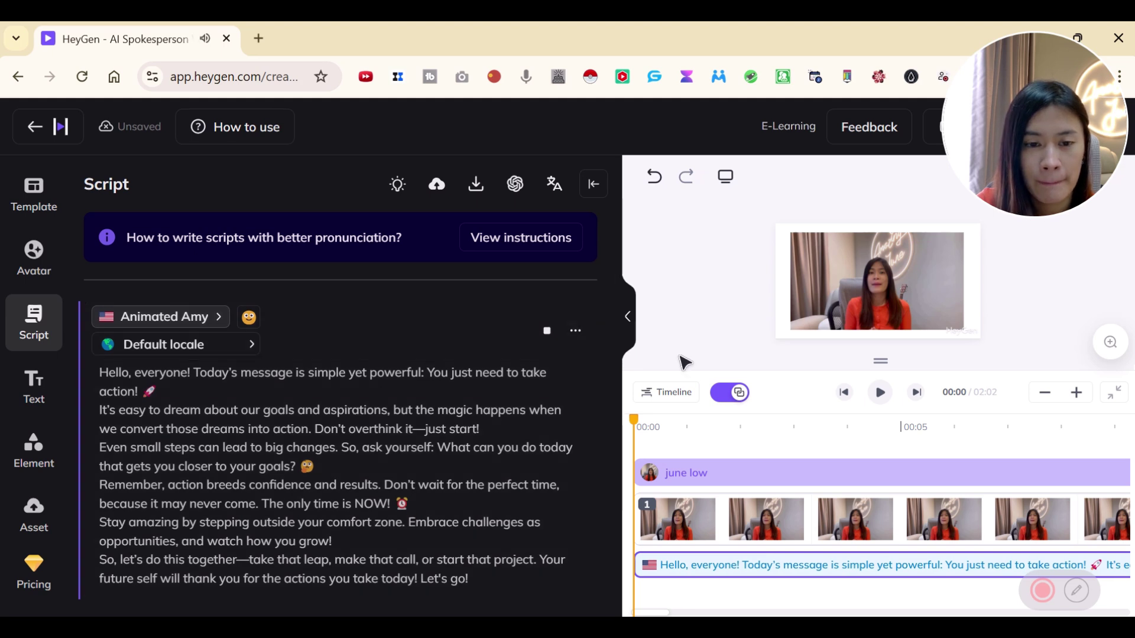
pyautogui.scroll(-2, 557, 360)
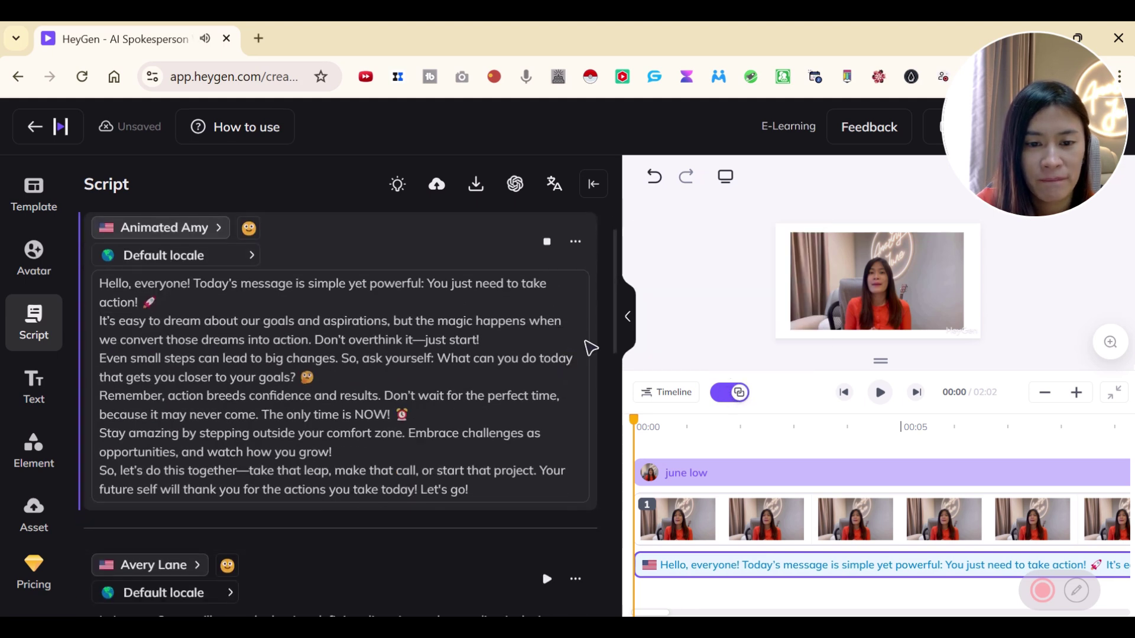
pyautogui.scroll(2, 588, 347)
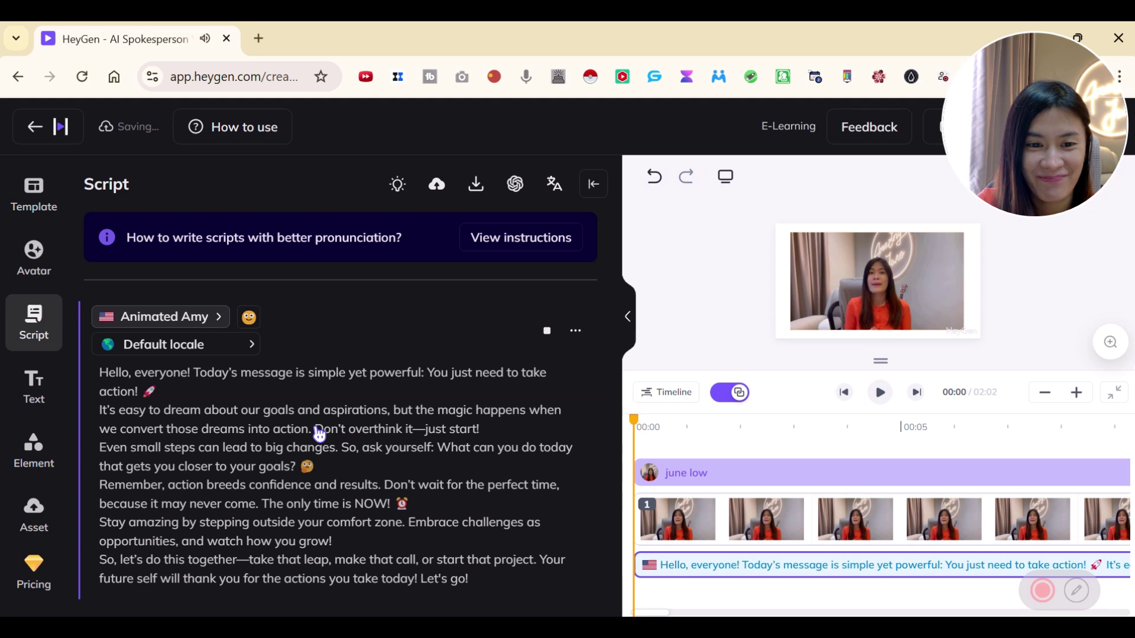
pyautogui.click(557, 336)
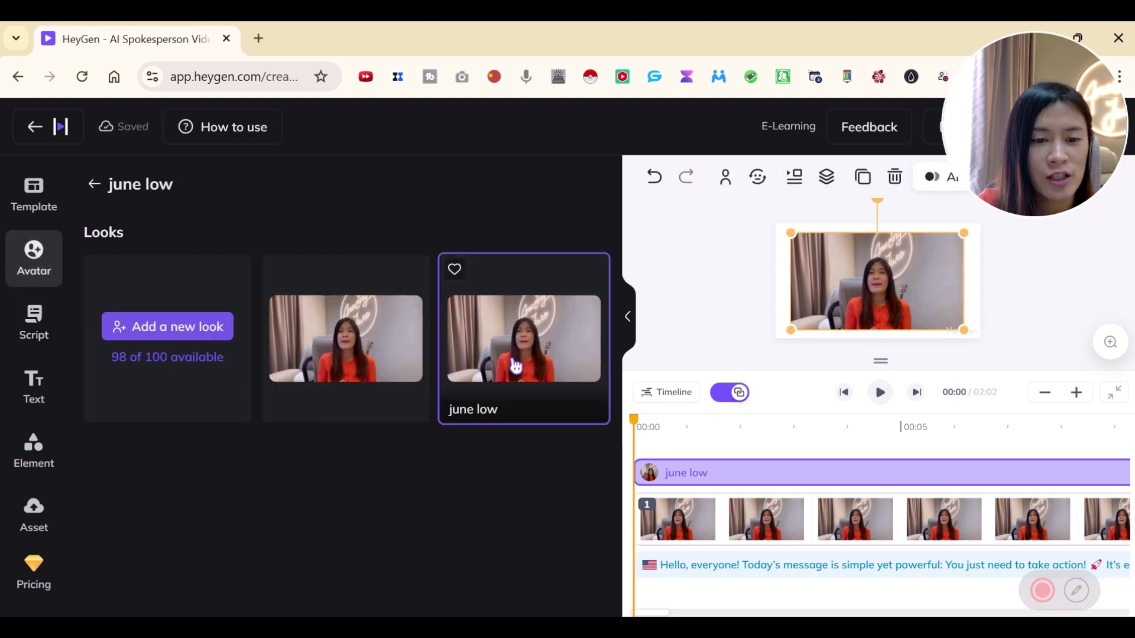
# Step: Switch to the other june low look and speed up the script voice, regenerating audio
pyautogui.click(371, 381)
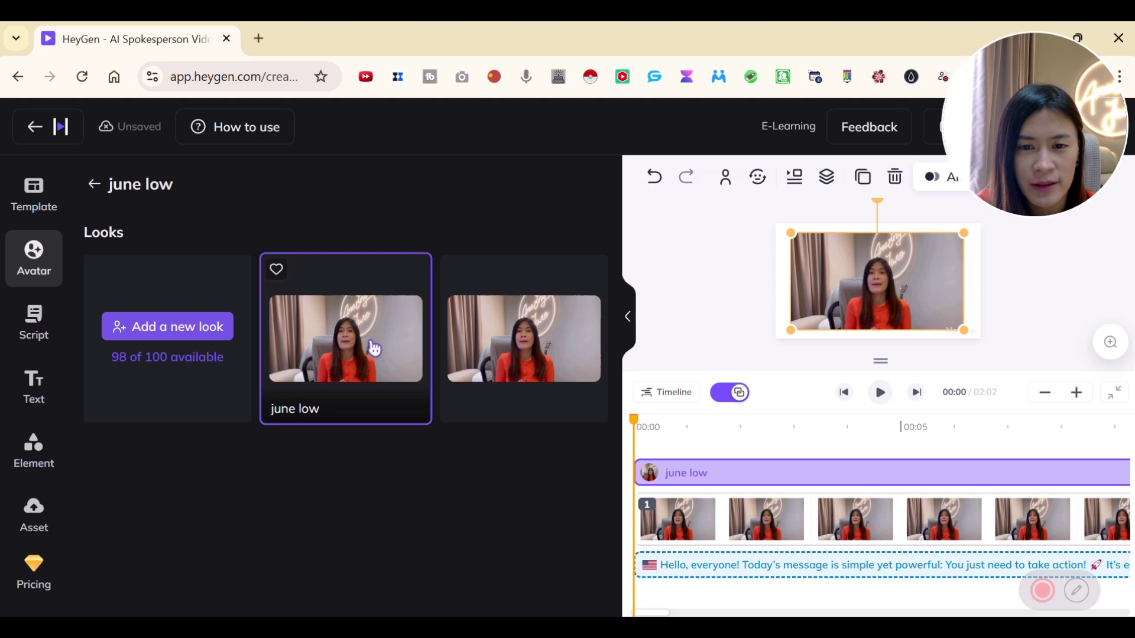
pyautogui.click(575, 331)
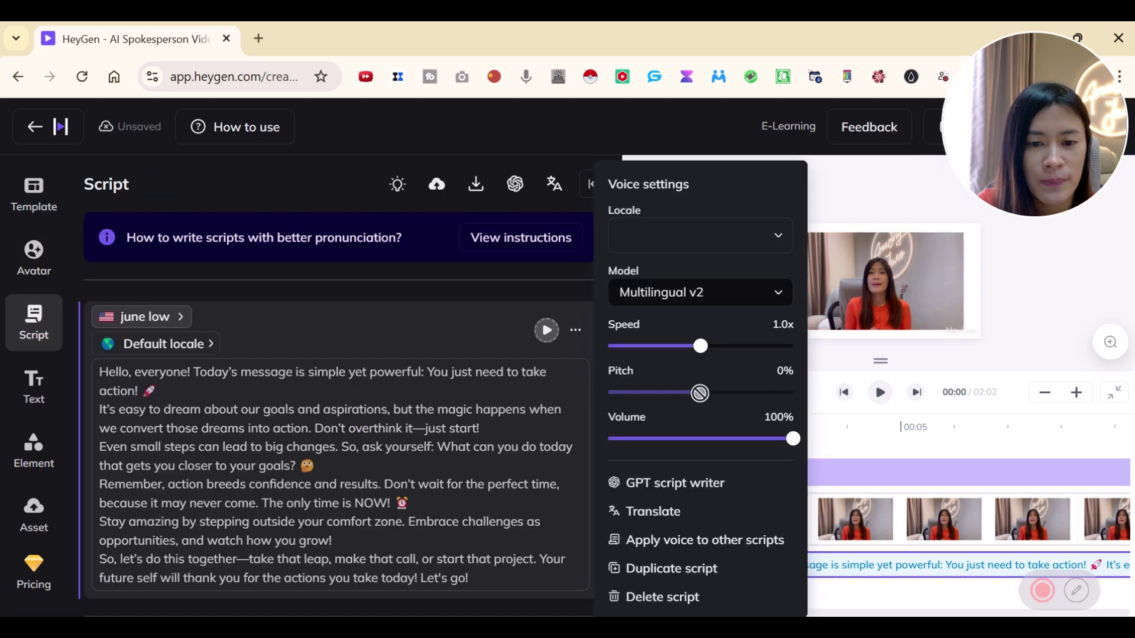
pyautogui.moveTo(712, 353); pyautogui.dragTo(760, 355)
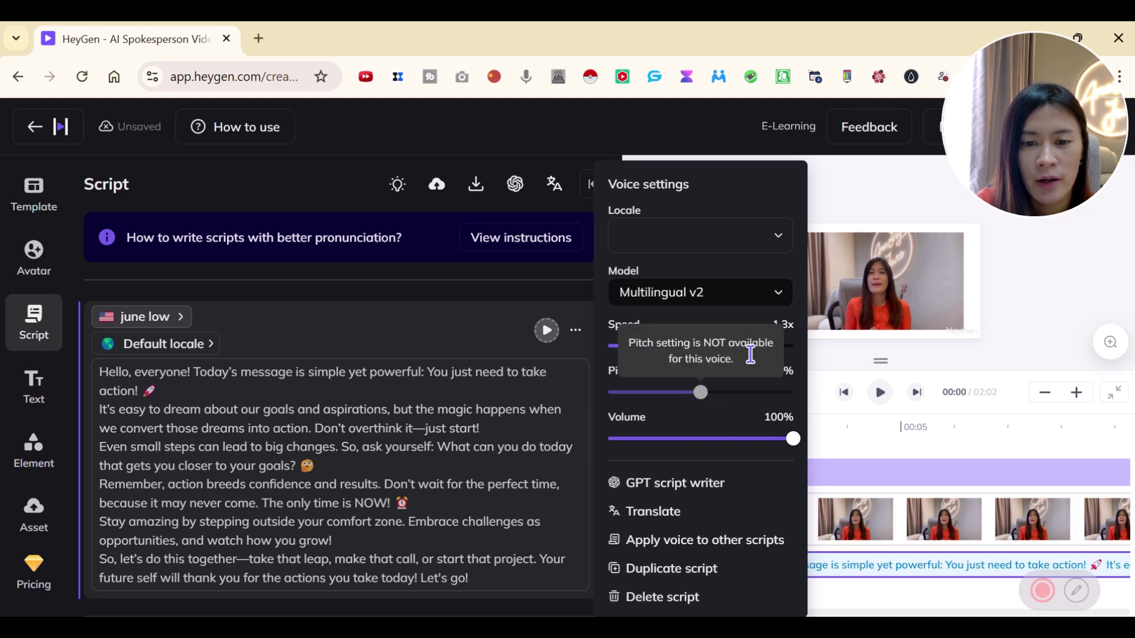
pyautogui.click(546, 331)
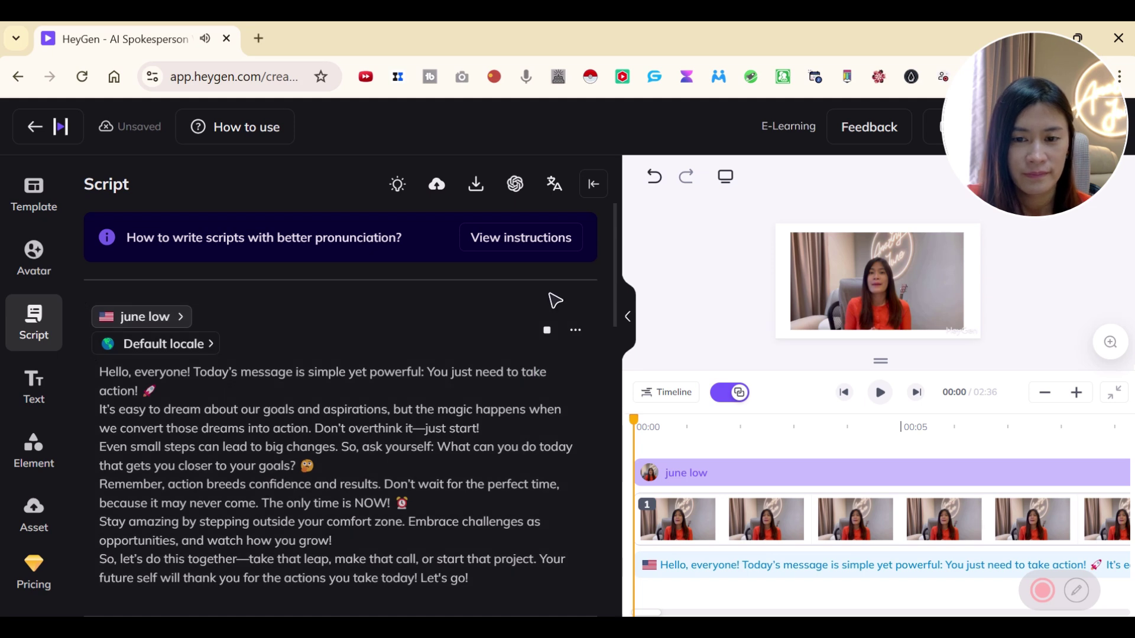
pyautogui.click(546, 330)
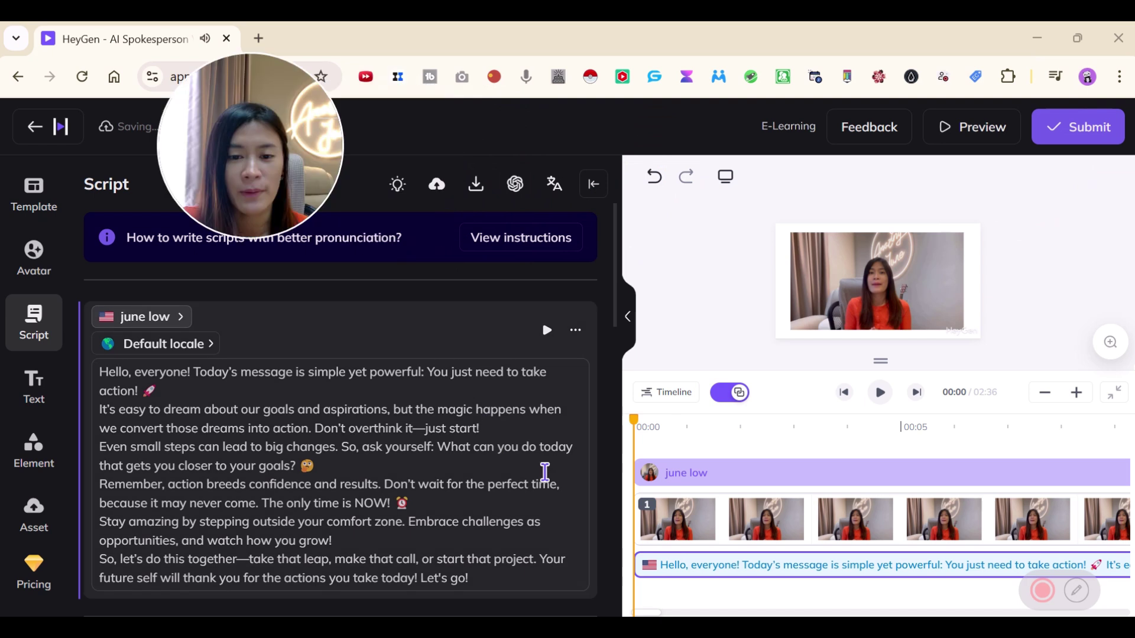
# Step: Delete the leftover Avery Lane script block, cutting the video to 01:27
pyautogui.scroll(-5, 545, 469)
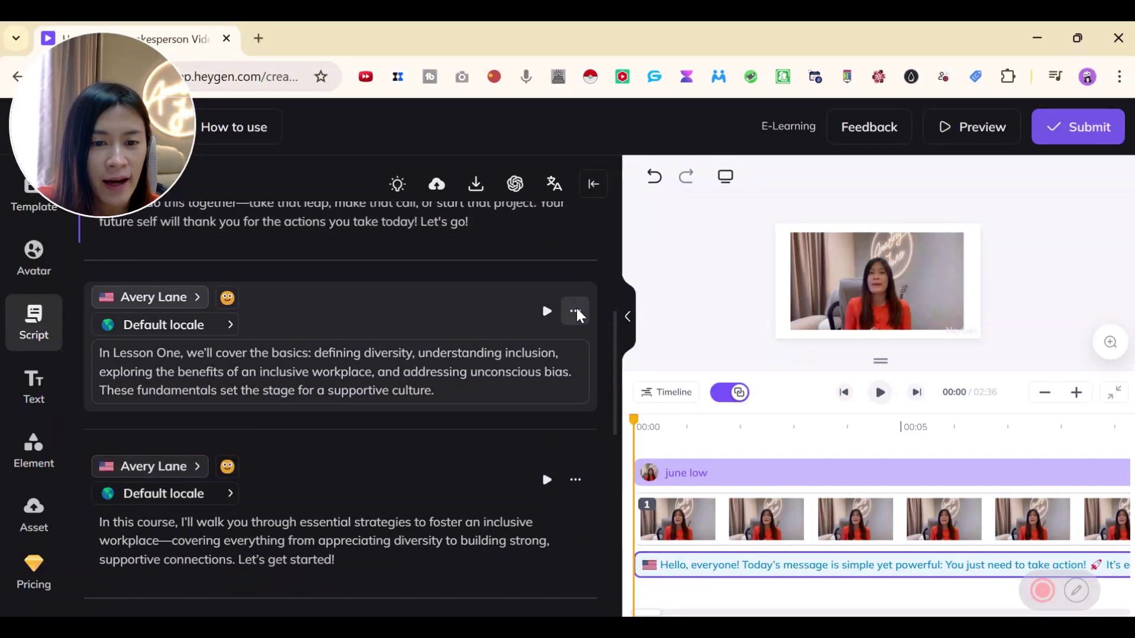
pyautogui.click(576, 312)
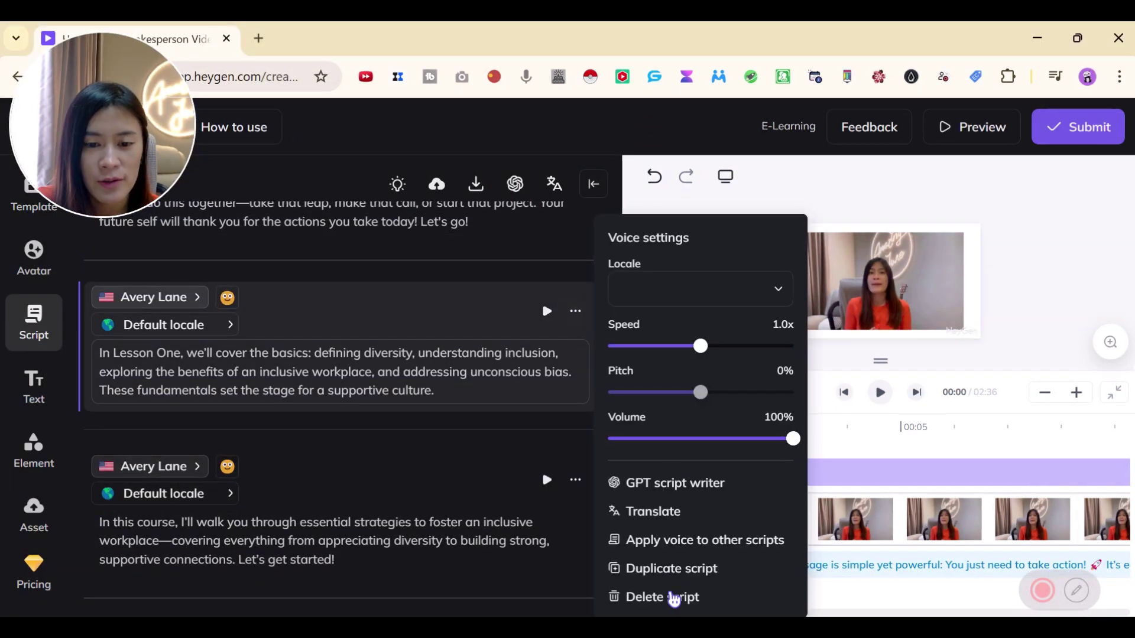
pyautogui.scroll(-3, 520, 465)
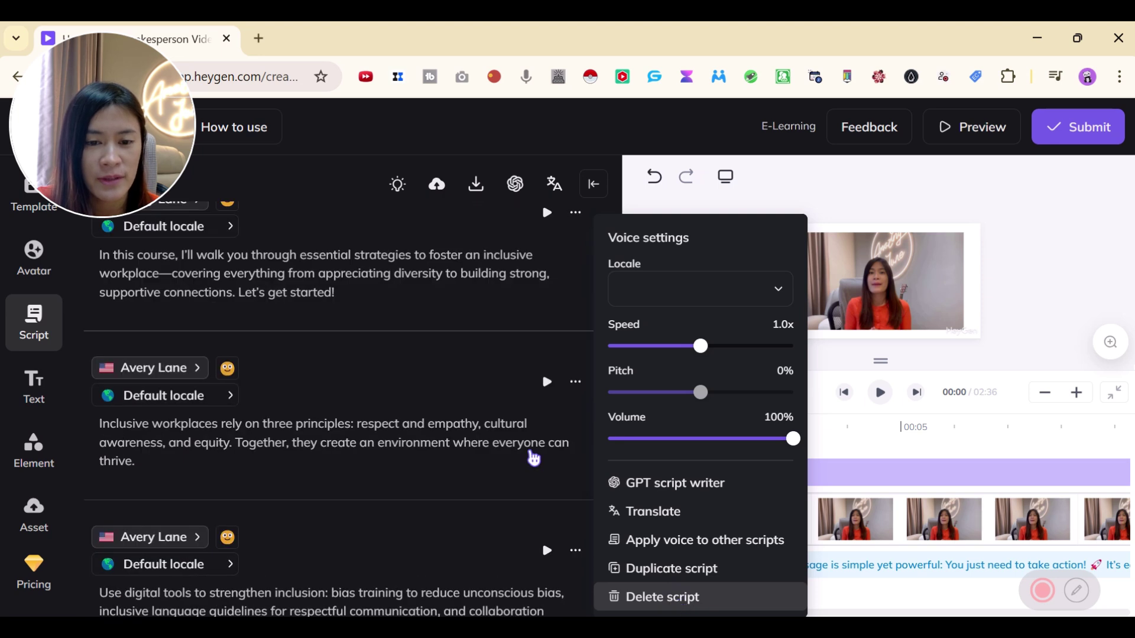
pyautogui.click(542, 371)
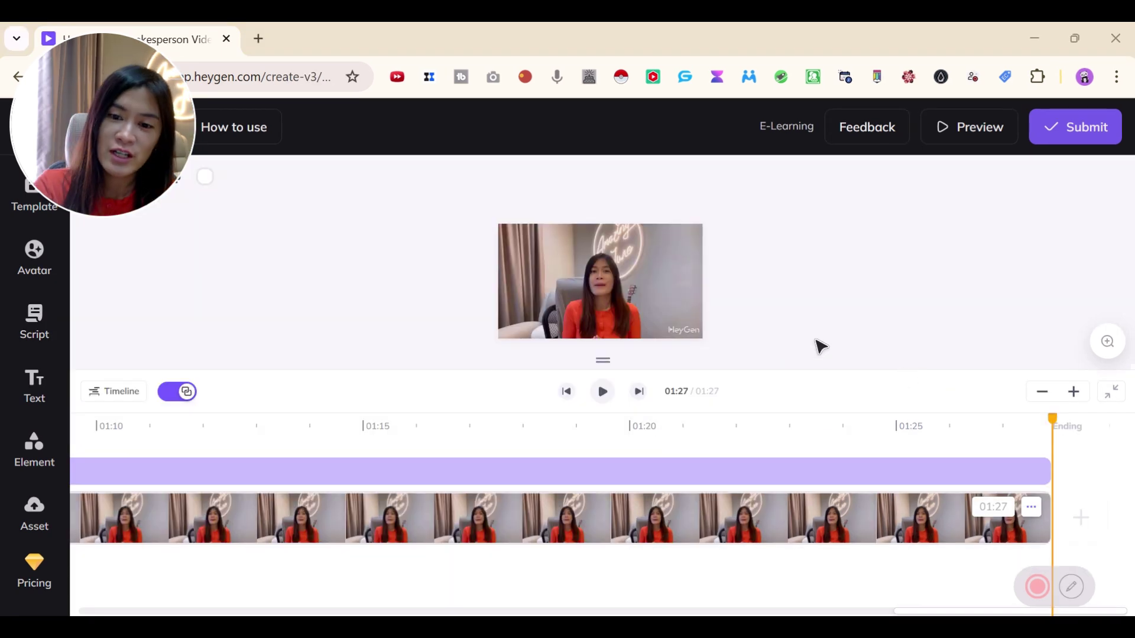
# Step: Submit the video at 720p, 25 fps MP4, accepting the duration warning
pyautogui.click(1082, 128)
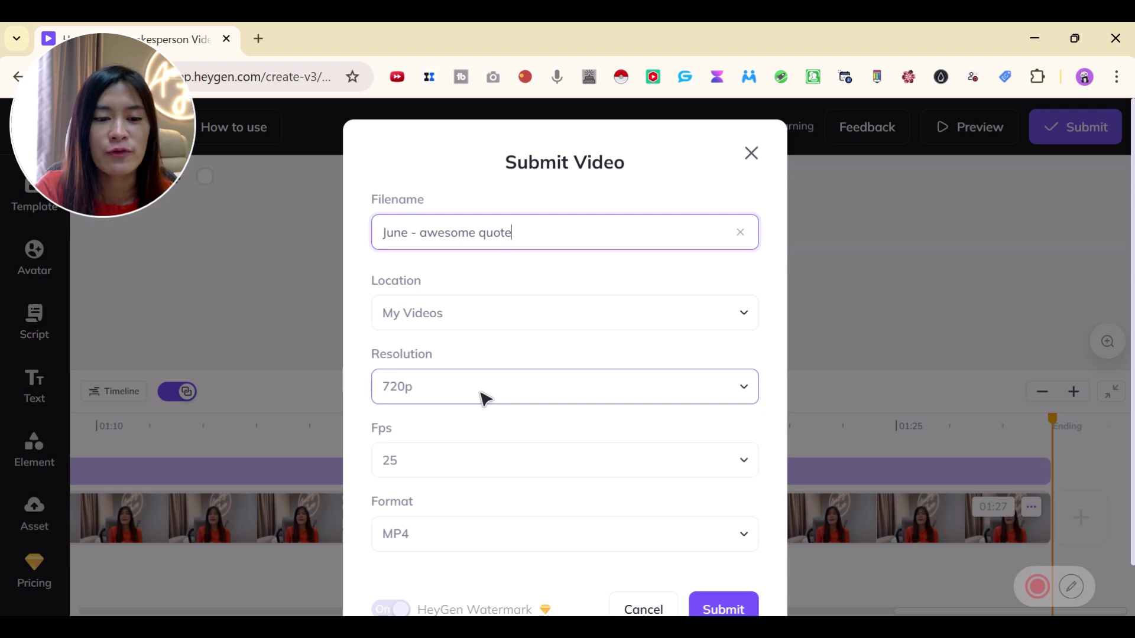
pyautogui.click(484, 399)
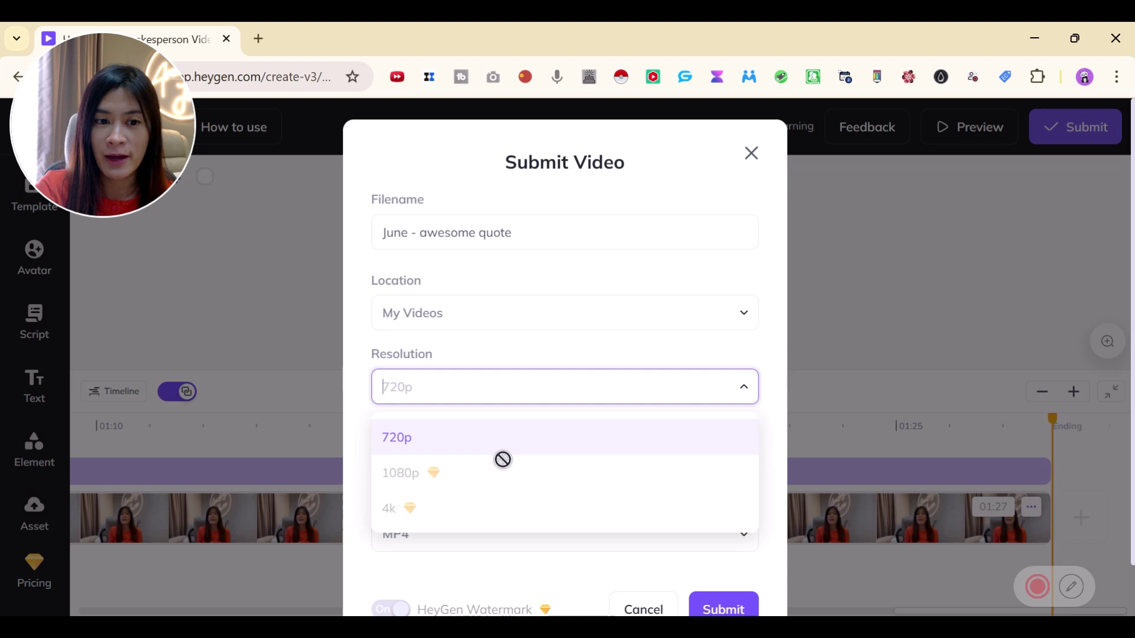
pyautogui.click(511, 579)
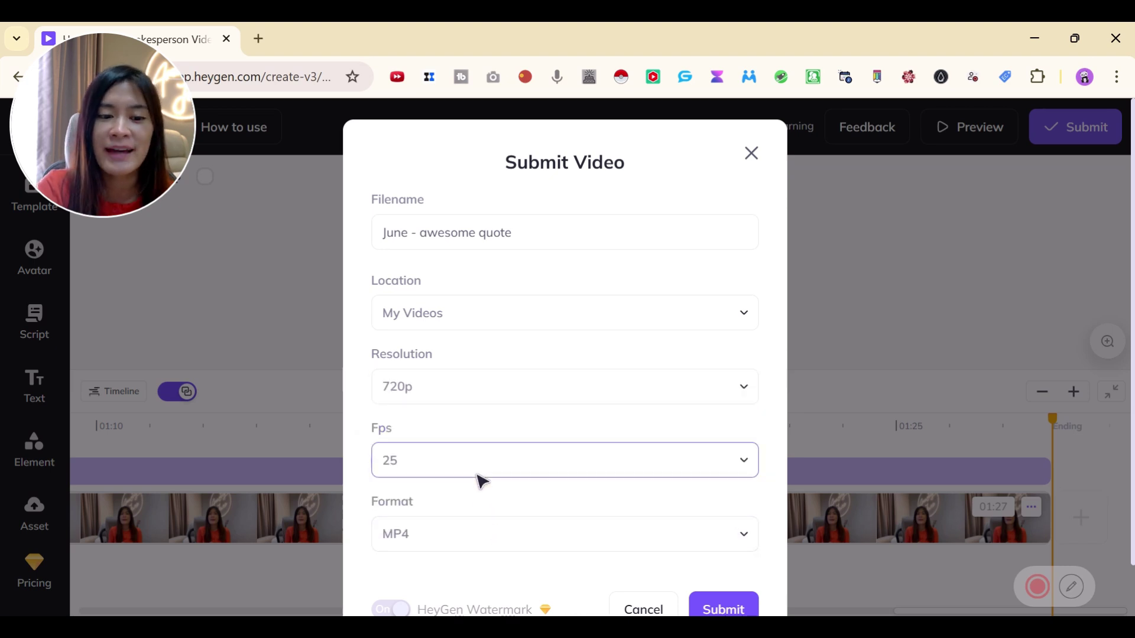
pyautogui.click(478, 472)
pyautogui.click(349, 471)
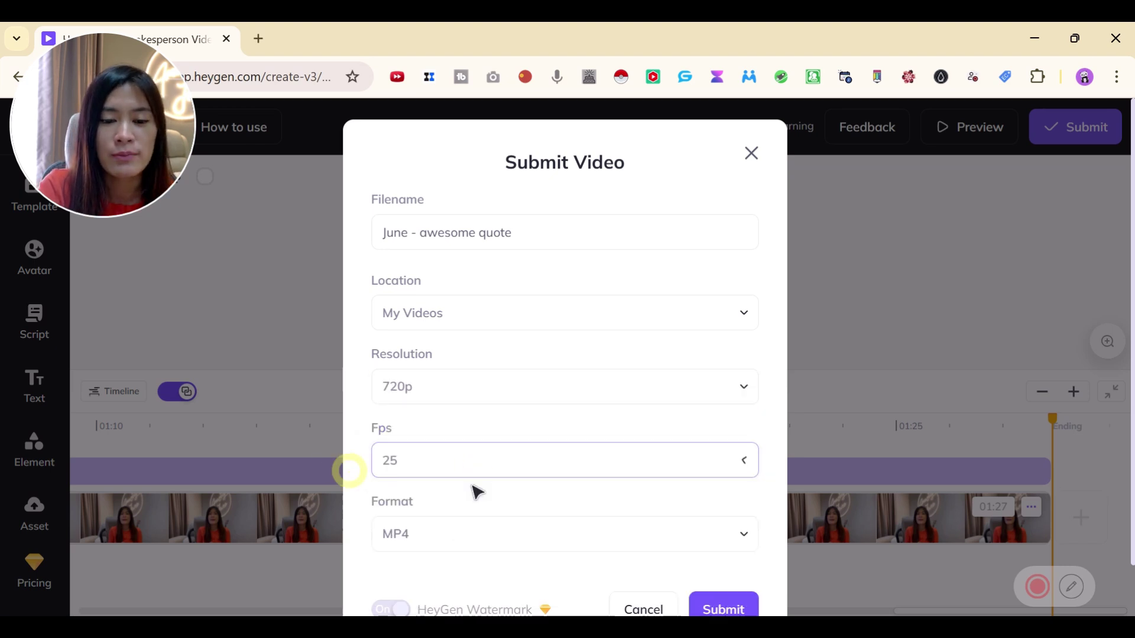
pyautogui.click(718, 611)
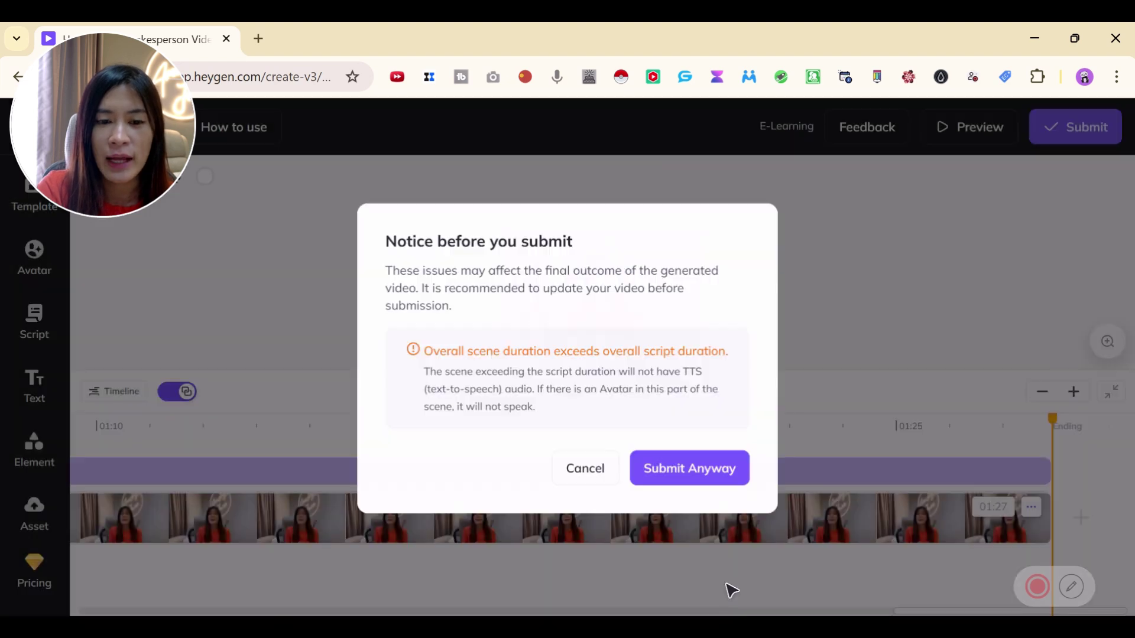
pyautogui.click(678, 469)
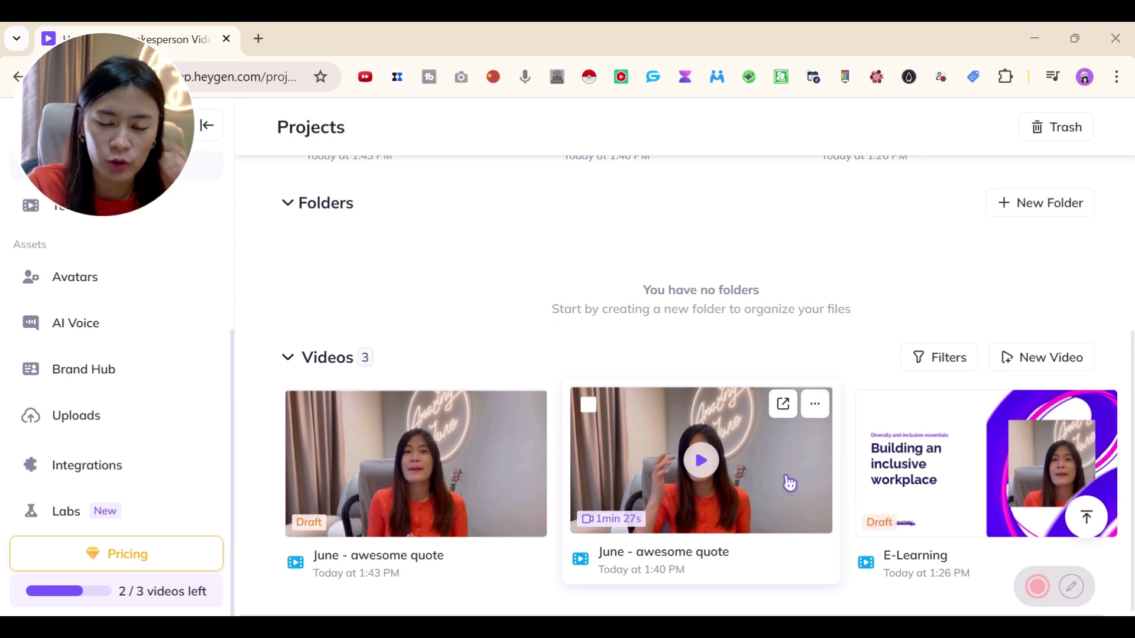
# Step: Open the finished 1 min 27 s 'awesome quote' video and switch its captions on
pyautogui.click(685, 477)
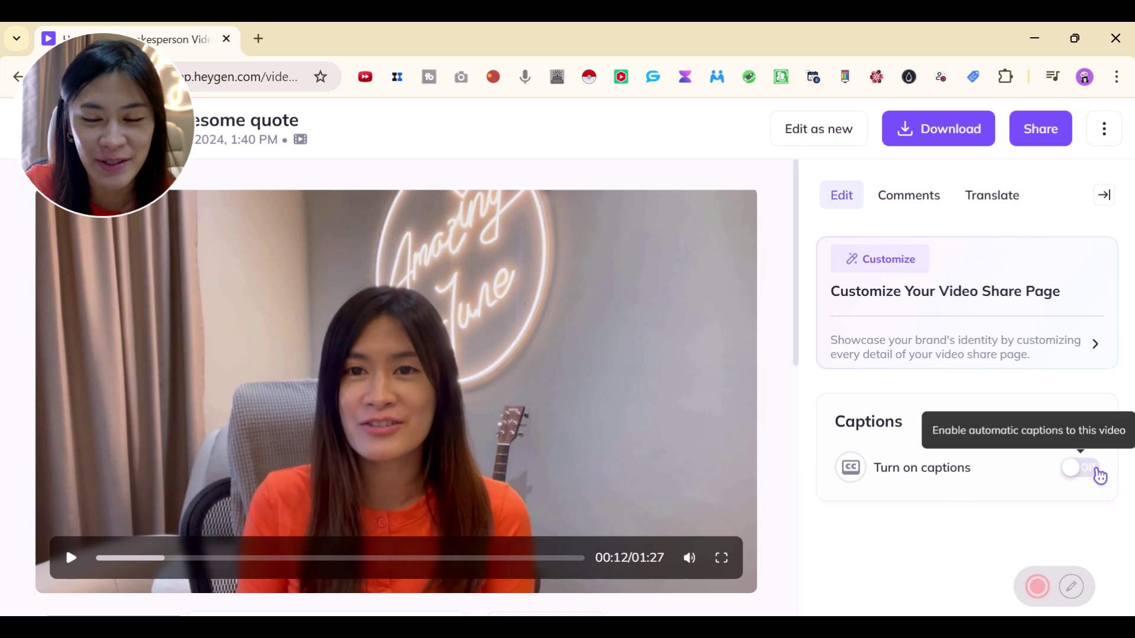
pyautogui.click(1099, 471)
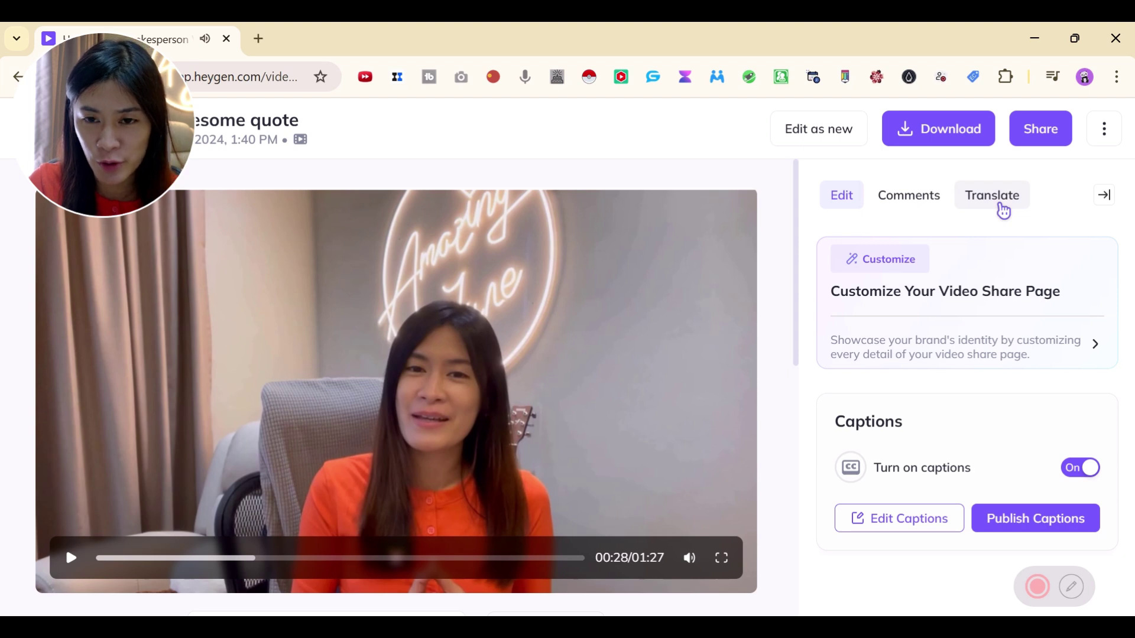
# Step: Start a translation of the video with French (Canada) as the target language
pyautogui.click(1003, 210)
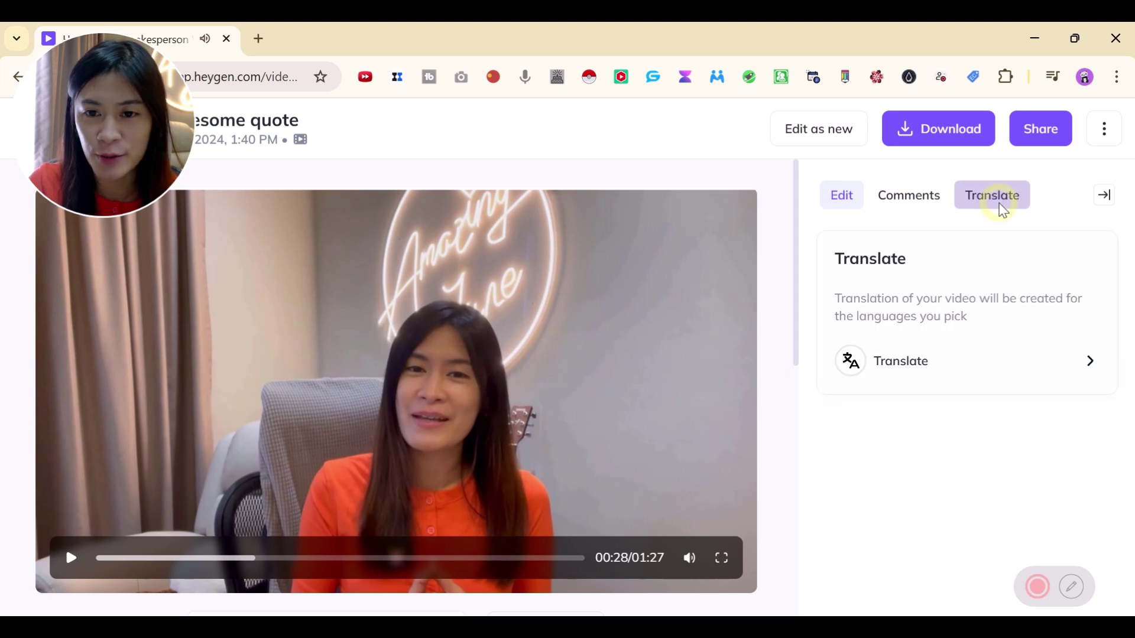
pyautogui.click(1064, 365)
pyautogui.click(575, 366)
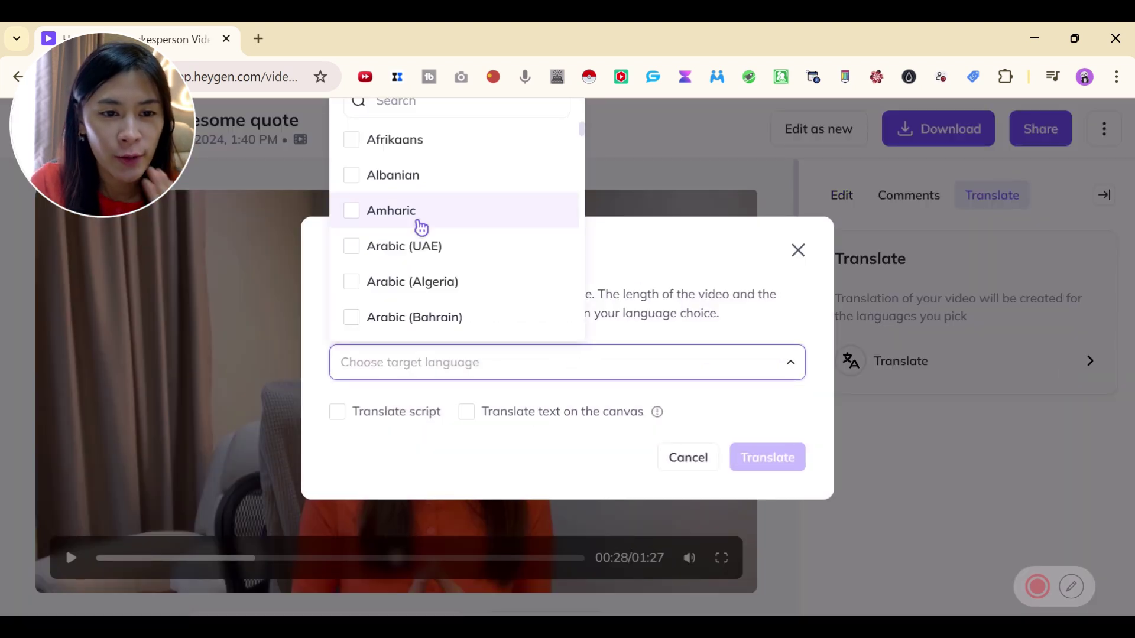
pyautogui.scroll(-4, 492, 286)
pyautogui.scroll(-10, 492, 287)
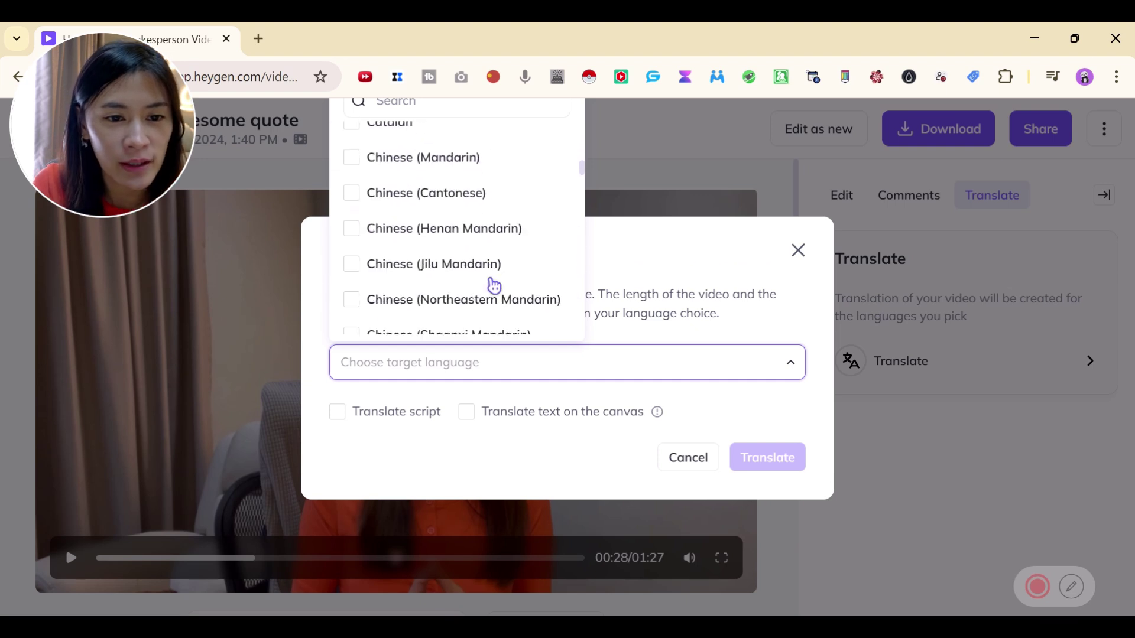
pyautogui.scroll(2, 495, 288)
pyautogui.scroll(-15, 496, 289)
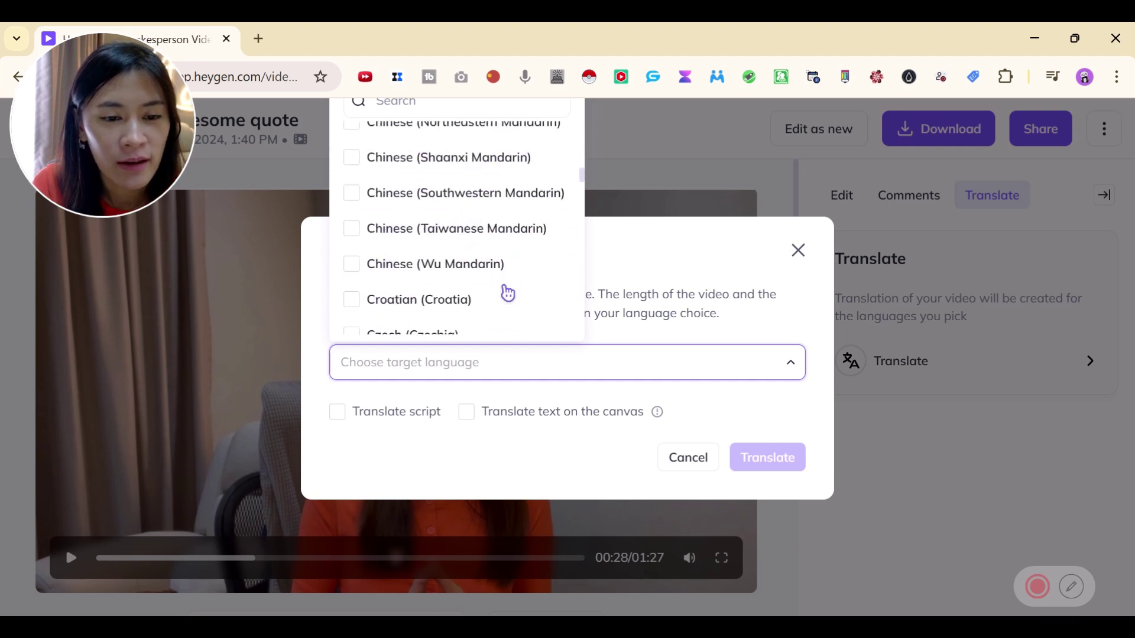
pyautogui.scroll(-5, 507, 297)
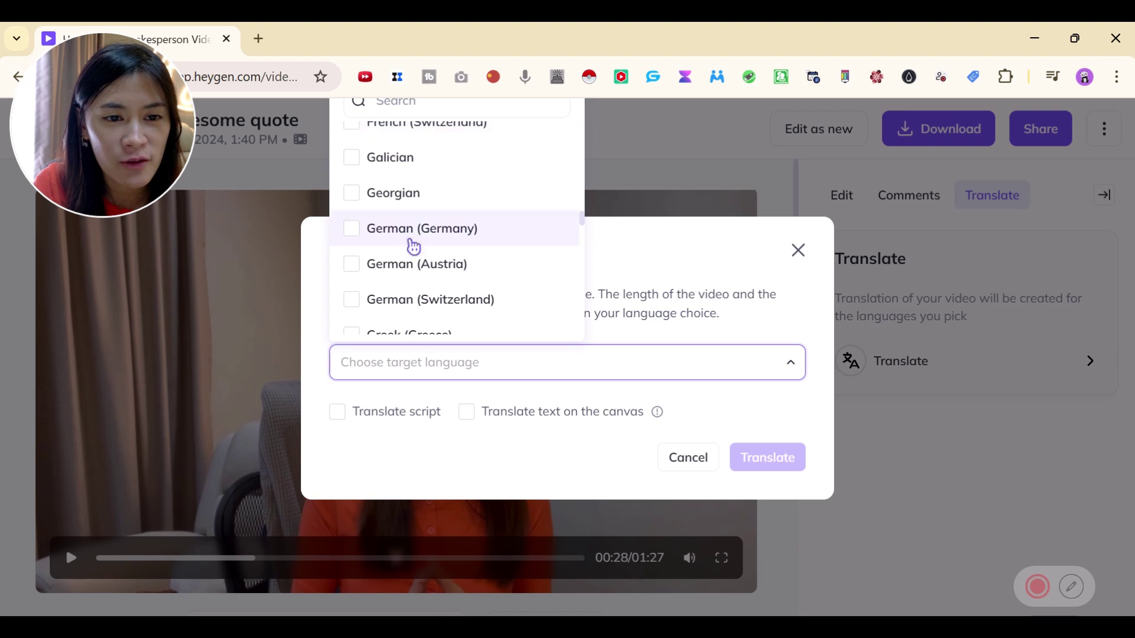
pyautogui.scroll(3, 491, 261)
pyautogui.click(491, 274)
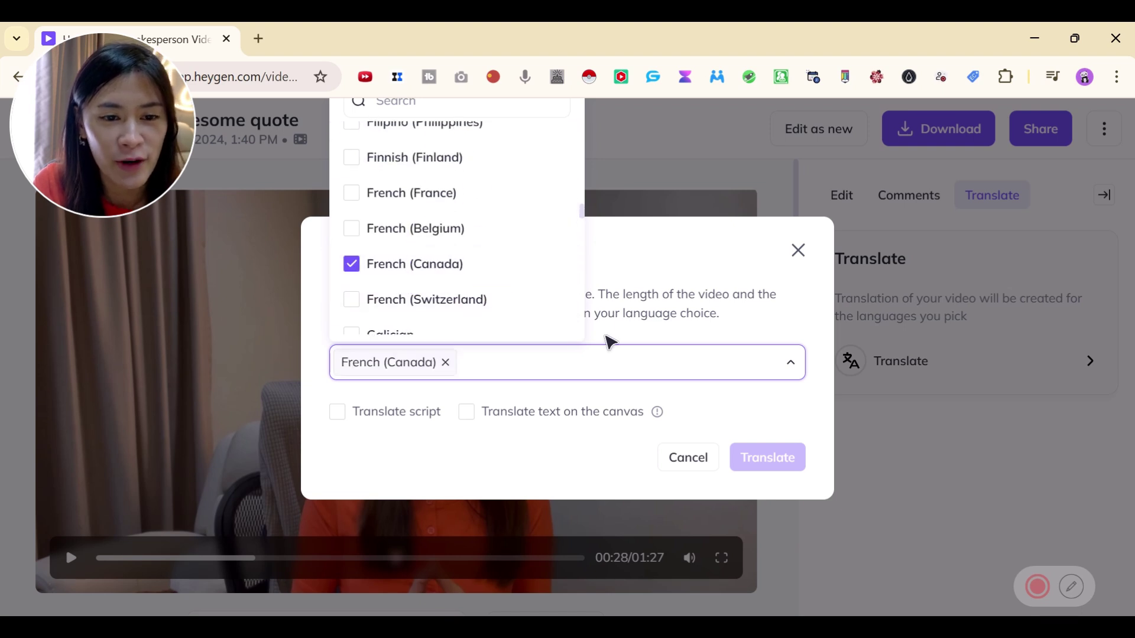
pyautogui.click(740, 429)
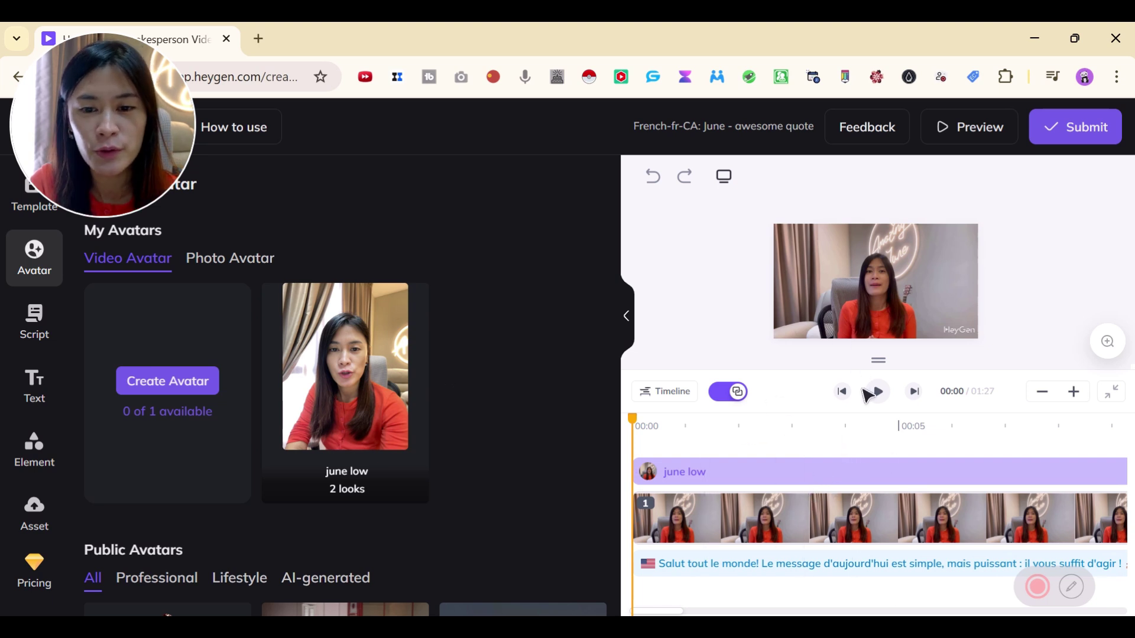
# Step: Play the translated video, then open the script clip to read the French text for the june low avatar
pyautogui.click(877, 395)
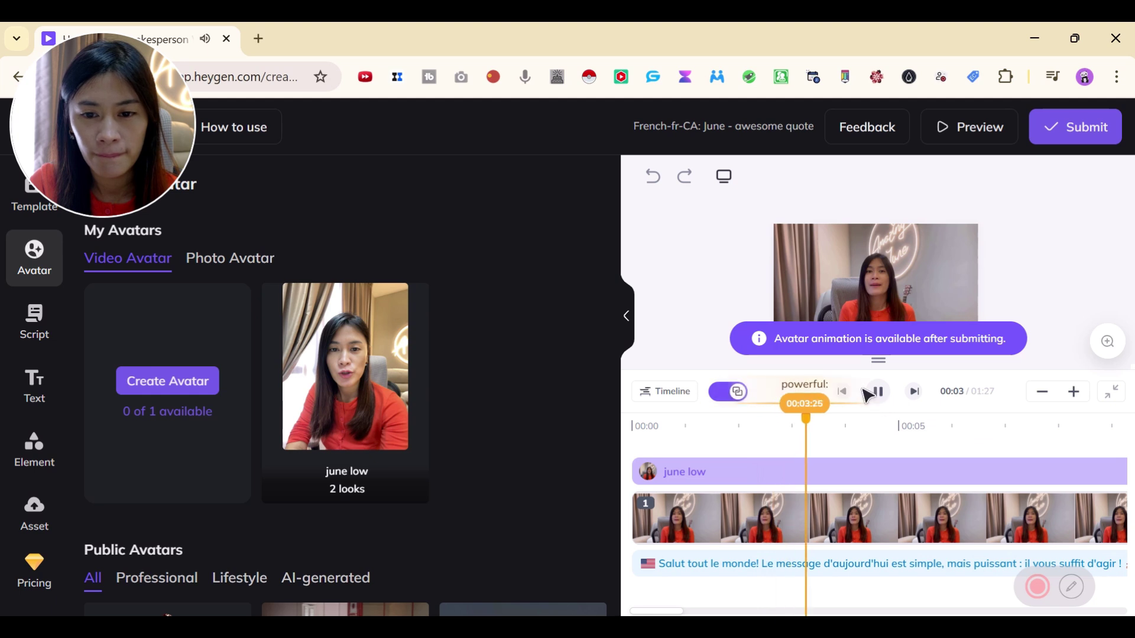
pyautogui.click(797, 563)
pyautogui.scroll(-1, 732, 438)
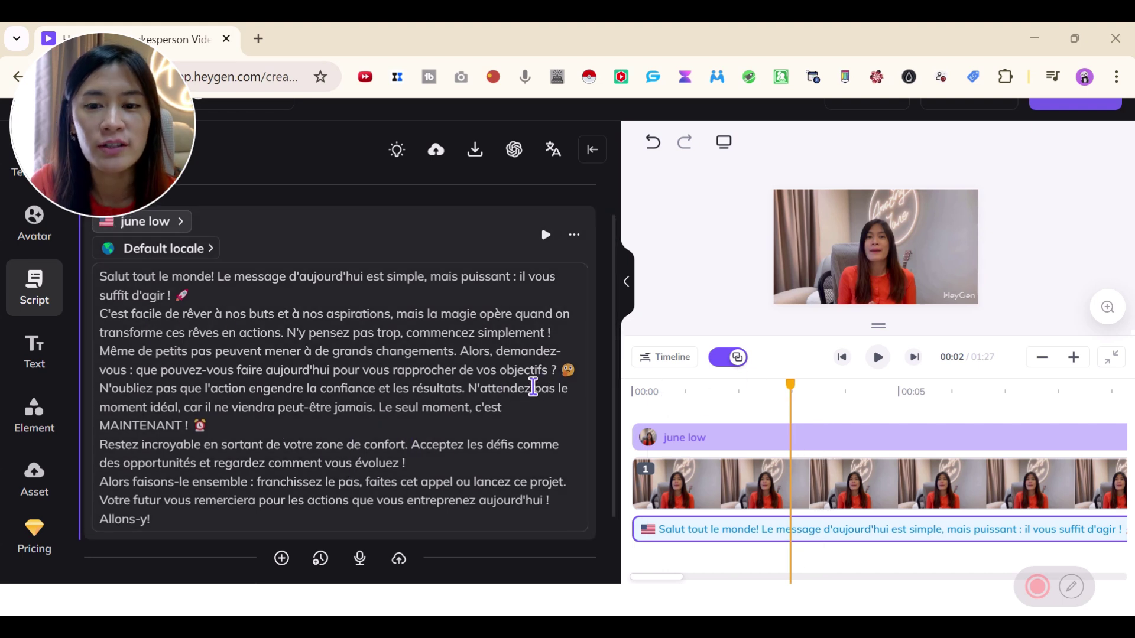
pyautogui.scroll(1, 533, 387)
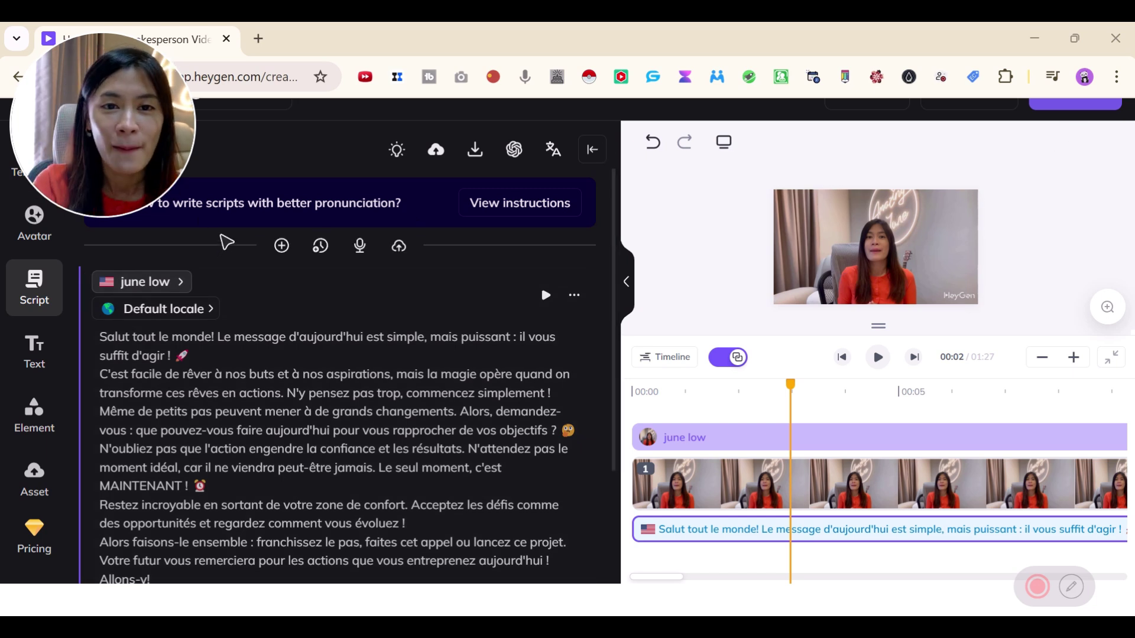
pyautogui.moveTo(364, 253)
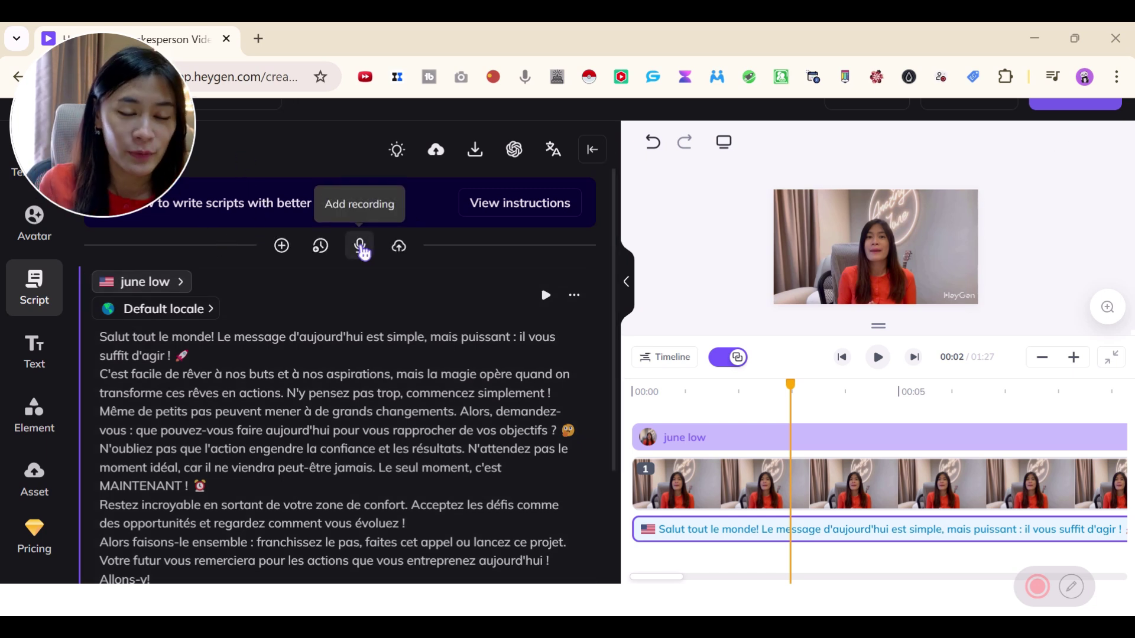